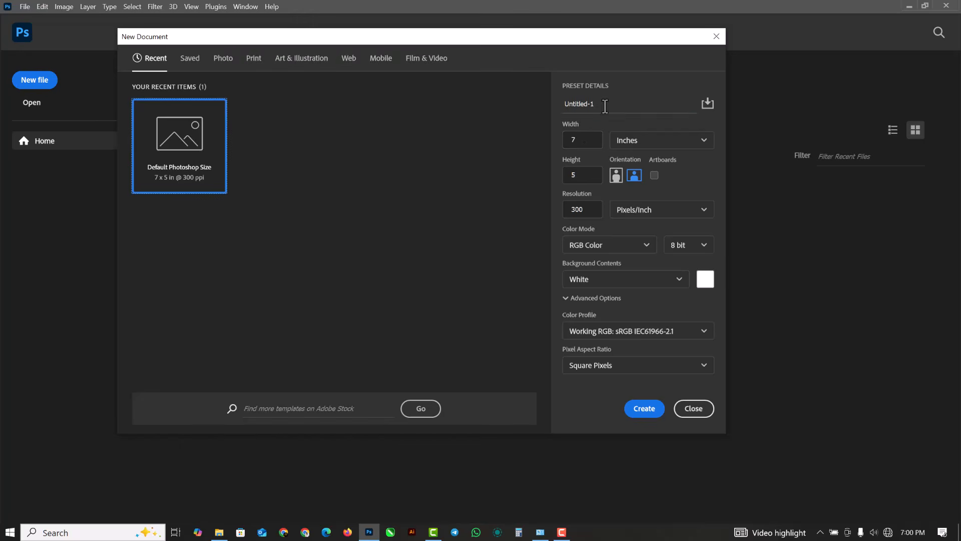
Name the new document SM POSTER and set its size to 4 inches wide by 5 inches high.
left_click(605, 106)
type("SM ")
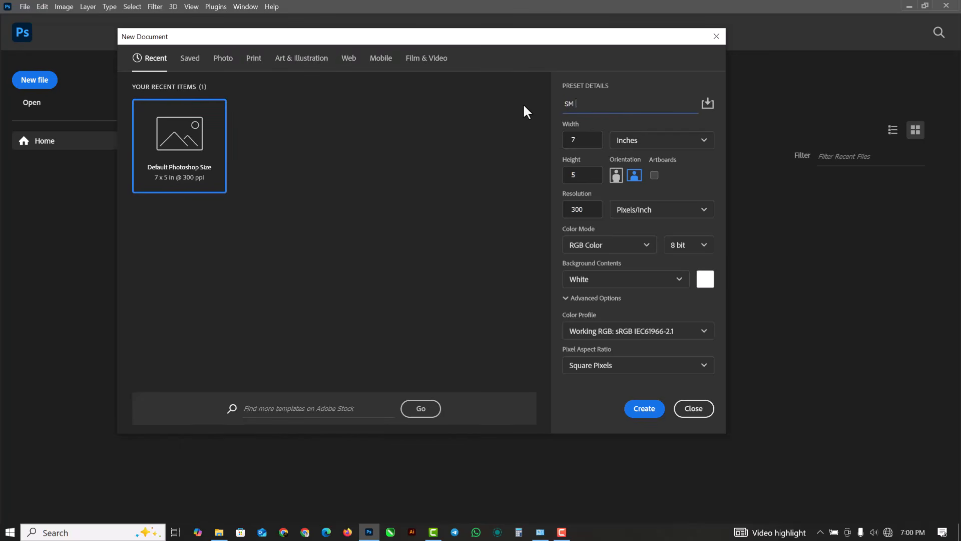
type("POSTER")
left_click_drag(590, 142, 557, 139)
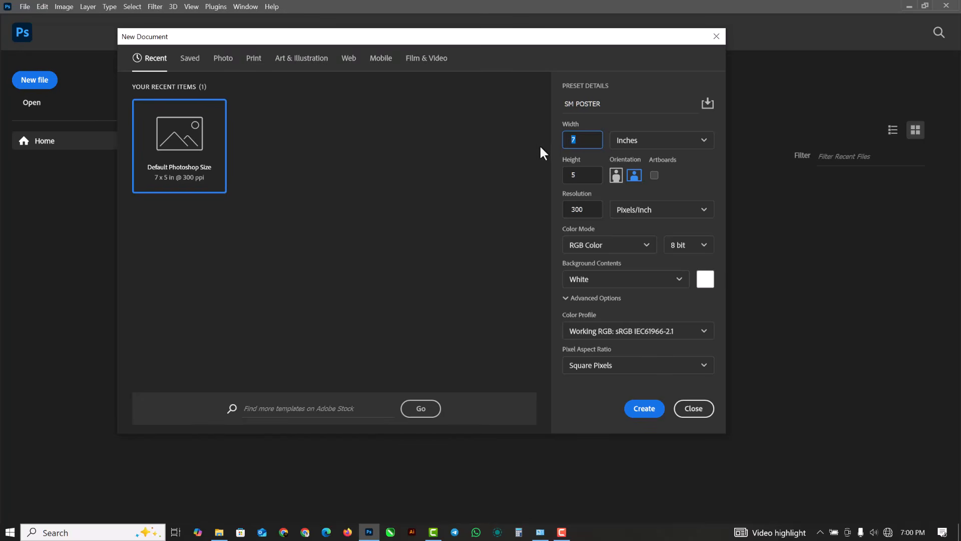
type("4")
key("Tab")
key("Tab")
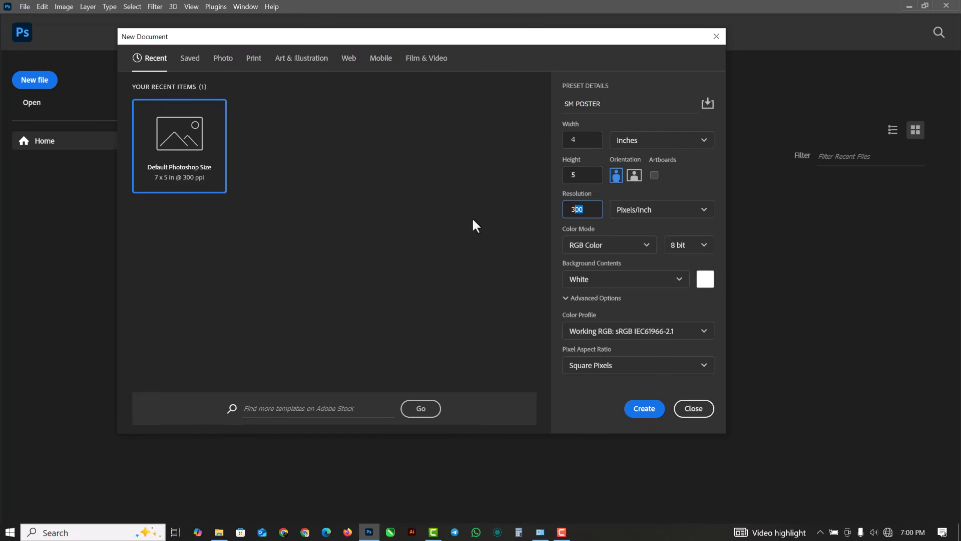
Keep the resolution in pixels per inch, set the background contents to Transparent, and create the document.
left_click(672, 213)
left_click(649, 232)
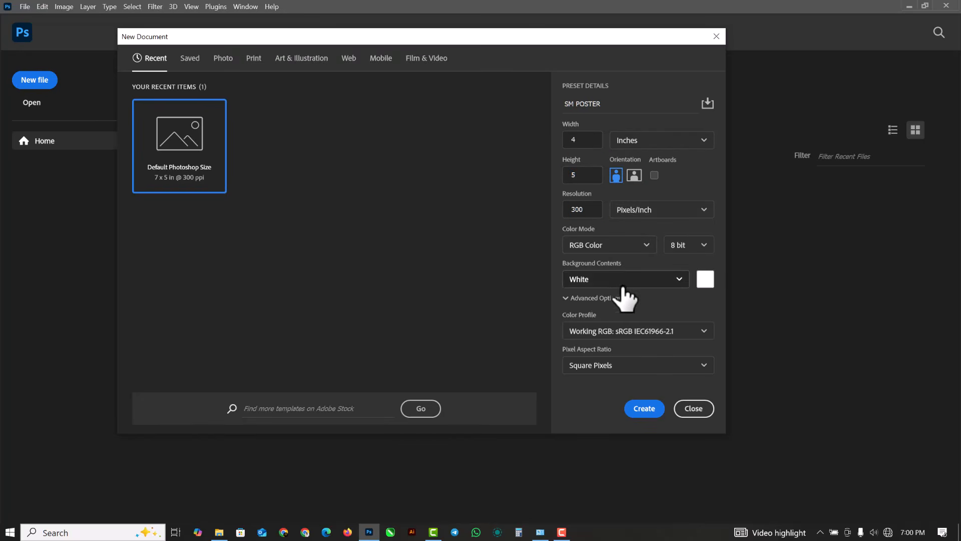
left_click(608, 280)
left_click(604, 357)
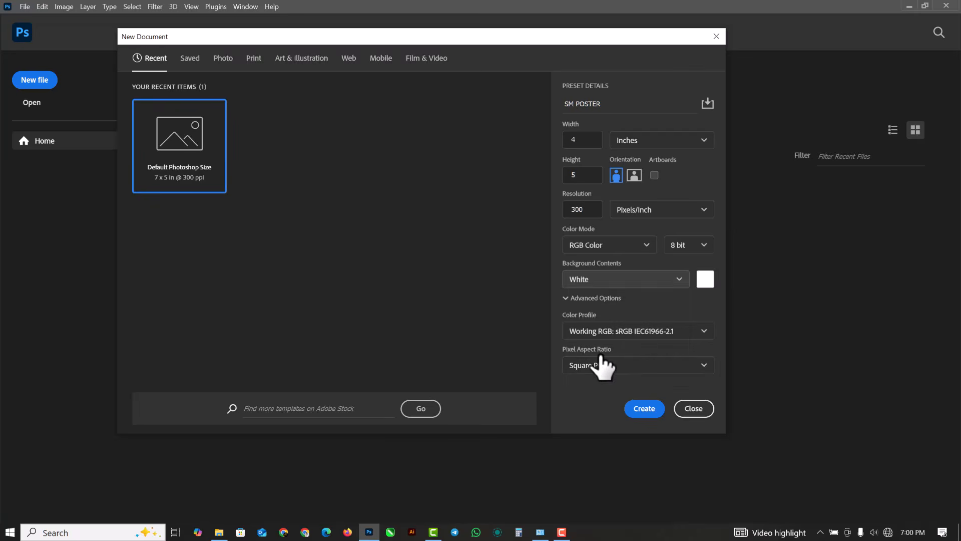
left_click(644, 408)
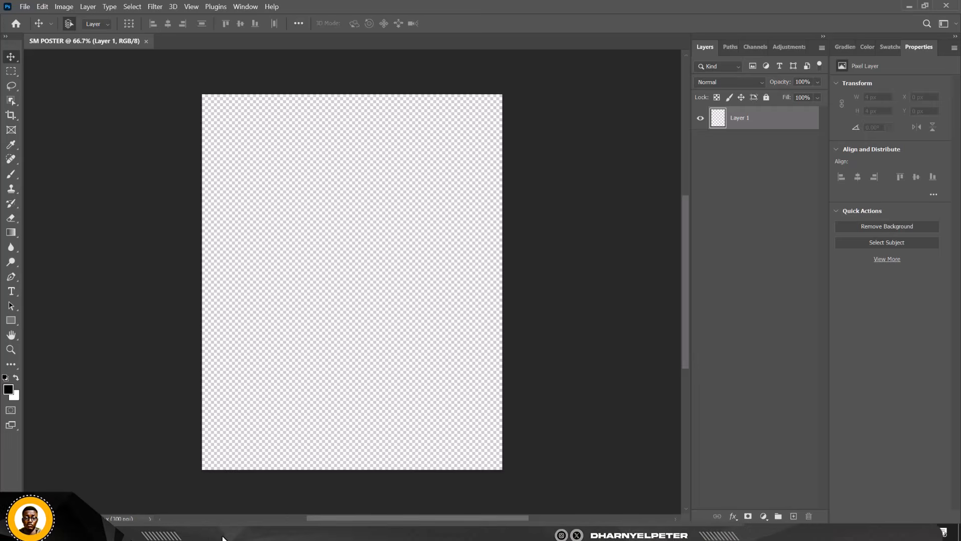
Place the racetrack image from the BRIDGESTONE POSTER folder and scale it to about 37.68% so it covers the canvas.
left_click(218, 537)
left_click(247, 79)
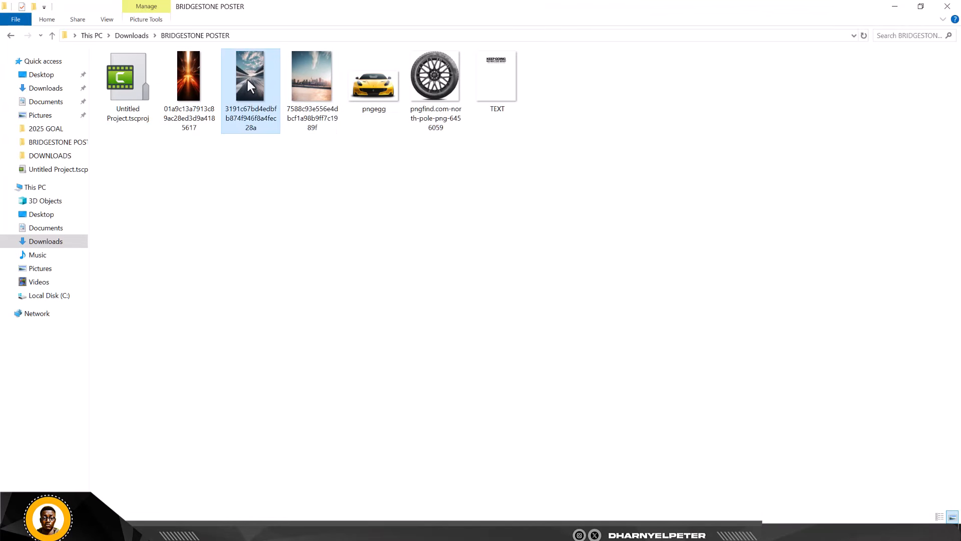
left_click_drag(246, 77, 383, 251)
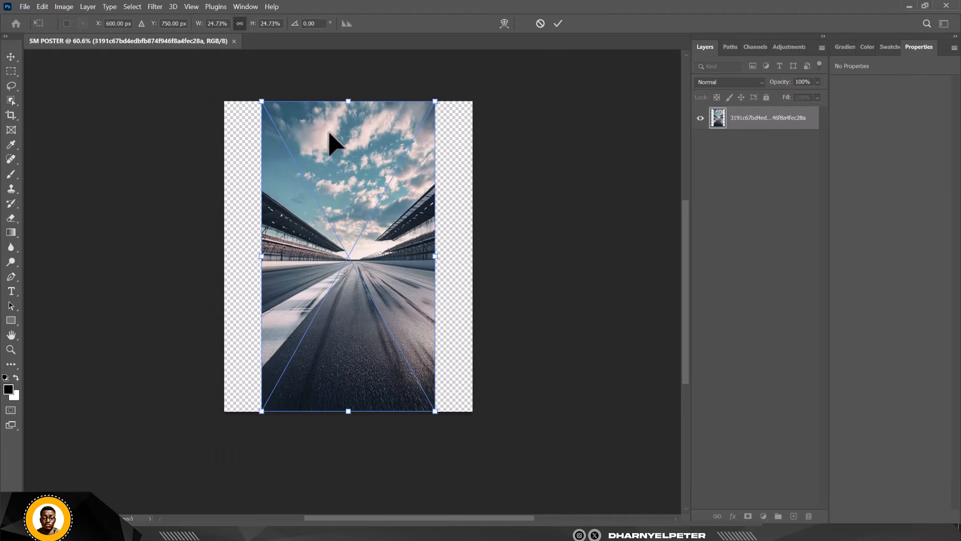
left_click_drag(434, 412, 500, 479)
left_click_drag(456, 273, 430, 277)
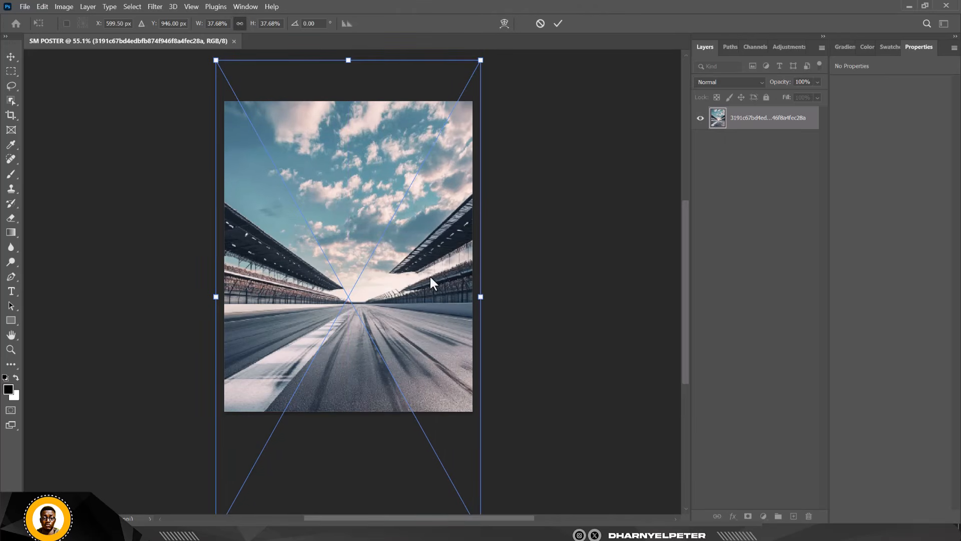
key("Return")
scroll(279, 210, "up", 6)
scroll(495, 280, "down", 3)
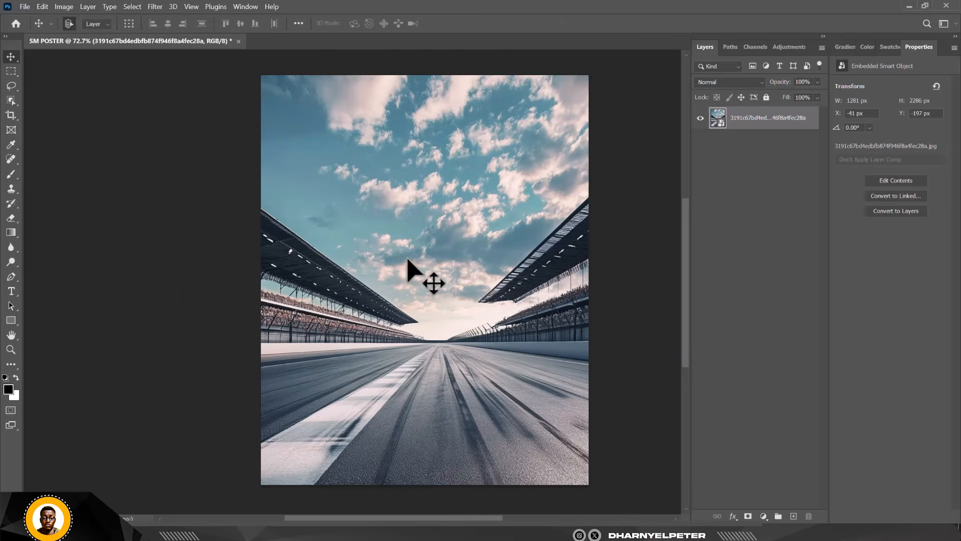
Select everything above the road surface with the Polygonal Lasso, tracing the road's upper edge and closing the outline around the sky.
left_click(11, 87)
right_click(11, 87)
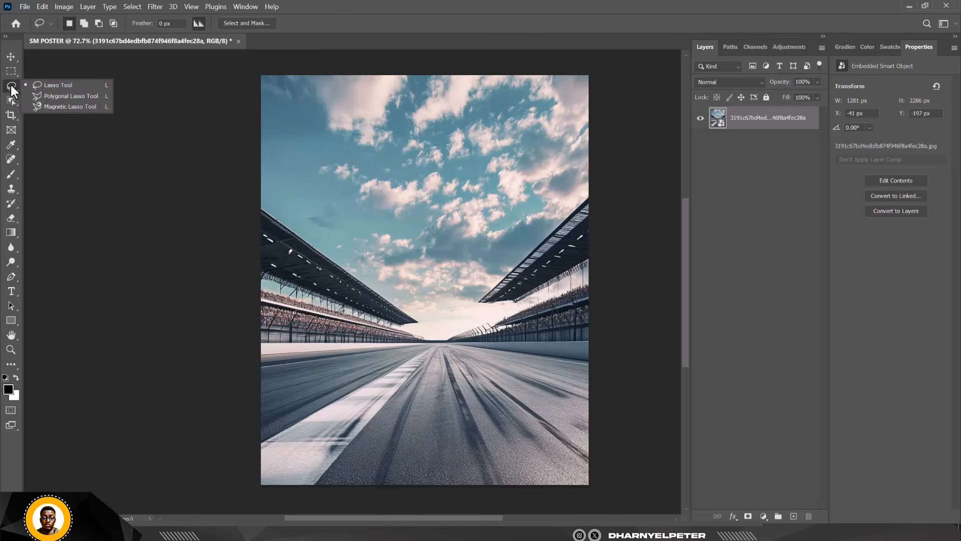
left_click(48, 96)
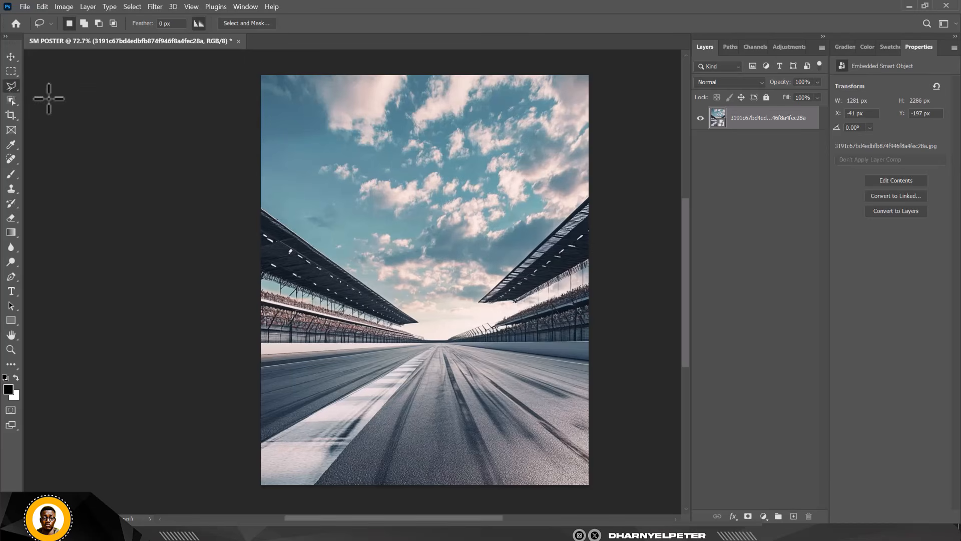
right_click(11, 89)
left_click(49, 97)
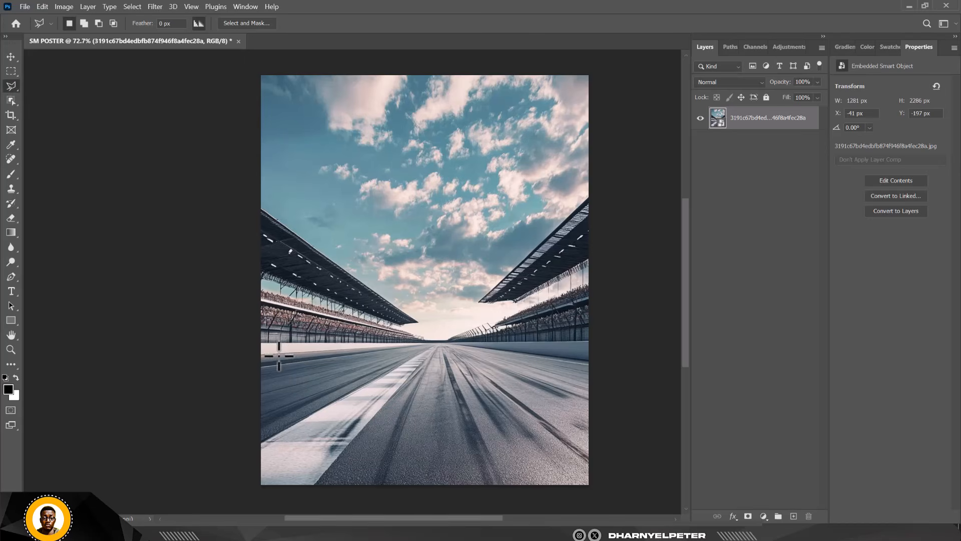
left_click(253, 355)
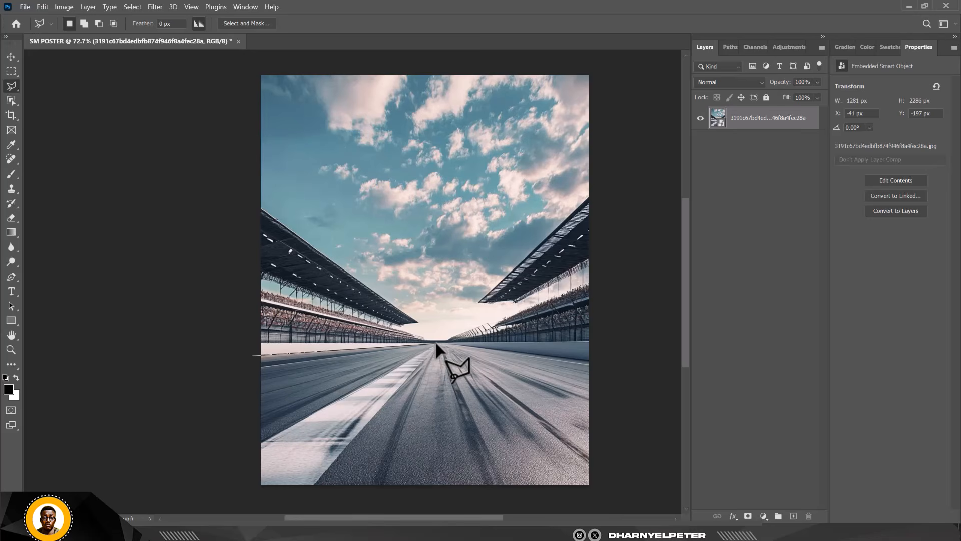
left_click(436, 343)
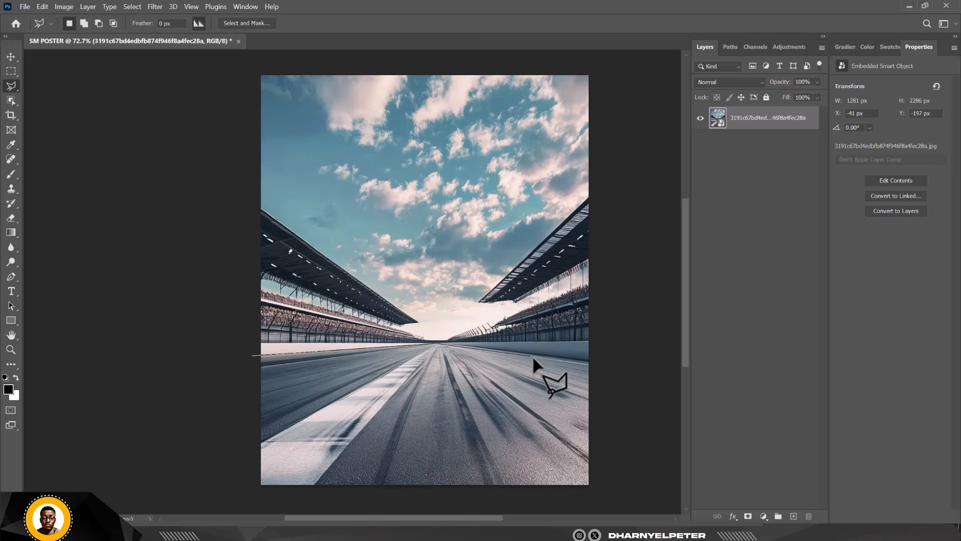
left_click(597, 359)
scroll(626, 241, "up", 2)
left_click(638, 101)
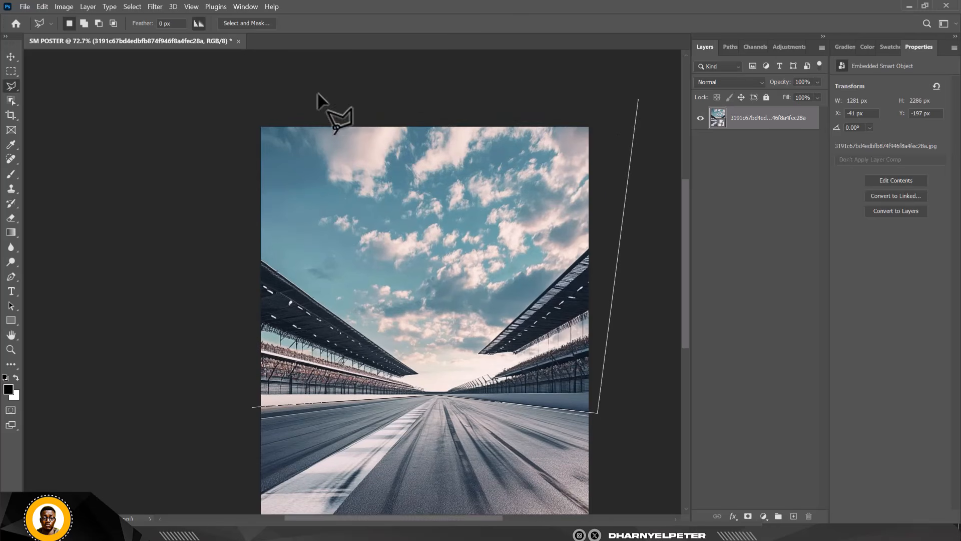
left_click(186, 106)
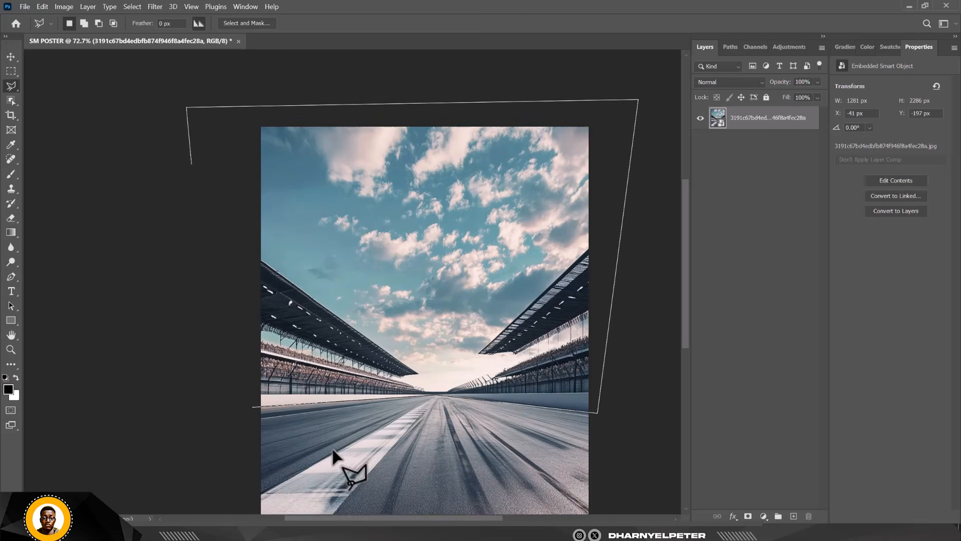
left_click(252, 407)
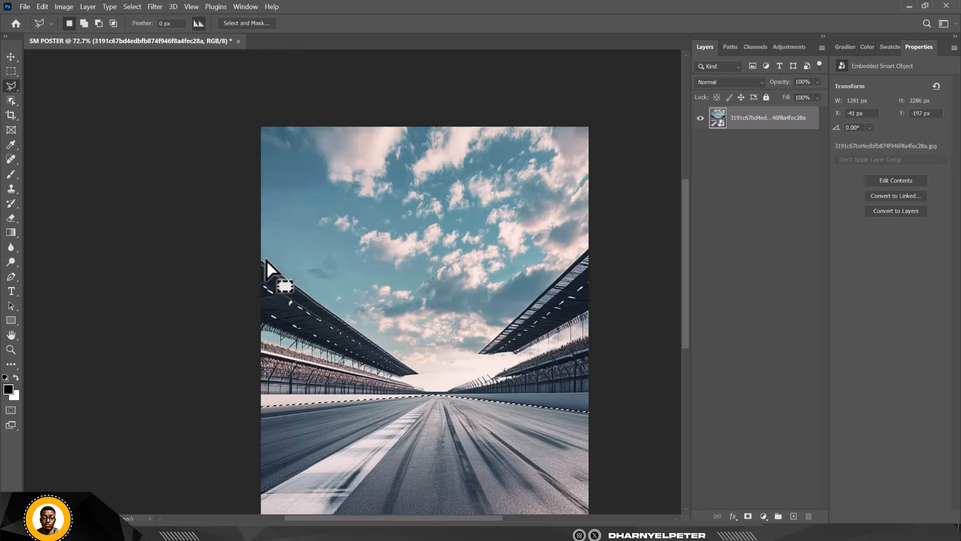
Invert the selection and add it as a layer mask so only the road surface of the racetrack layer shows.
scroll(332, 218, "down", 3)
scroll(415, 259, "up", 1)
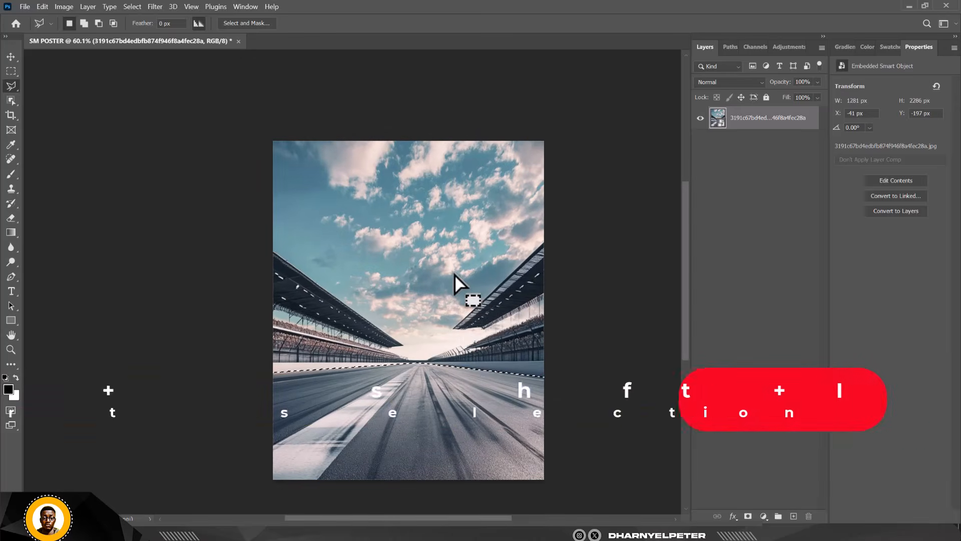
key("ctrl+shift+i")
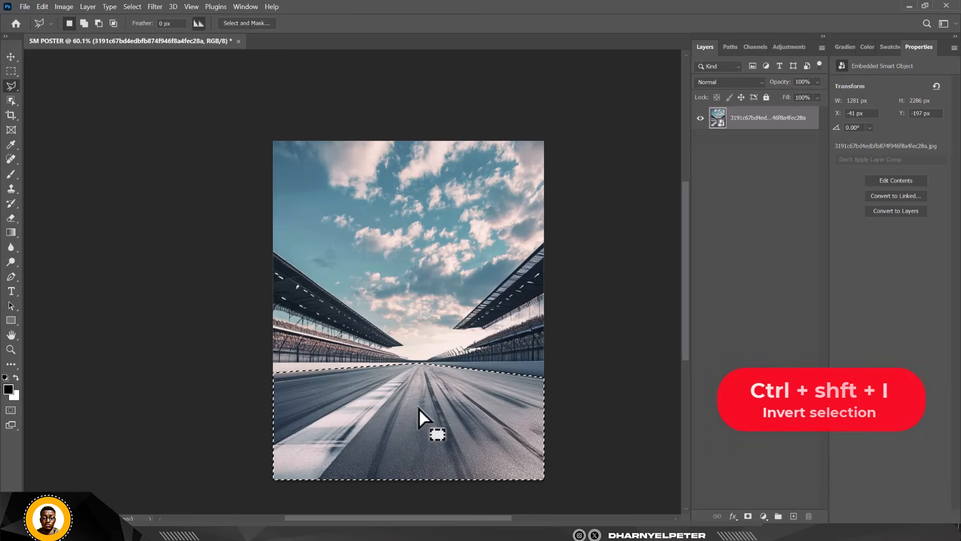
left_click(748, 516)
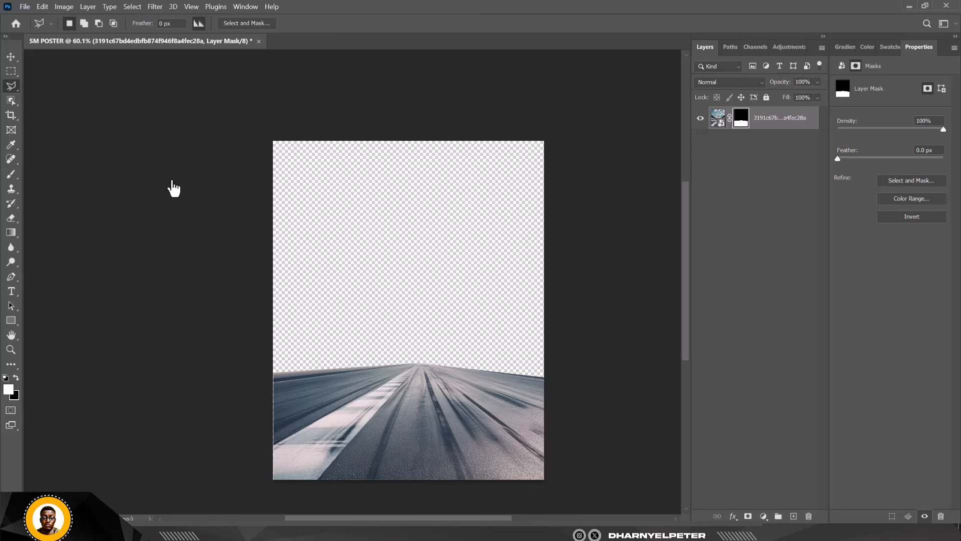
Place the pngfind tire image from the BRIDGESTONE POSTER folder and scale it about its centre to about 903 × 929 px.
key("v")
left_click(217, 536)
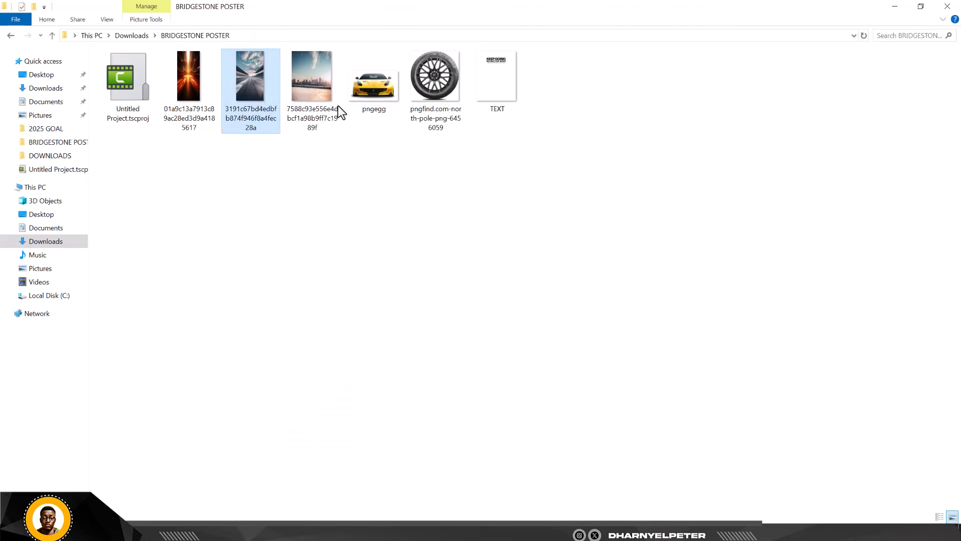
left_click_drag(435, 76, 398, 290)
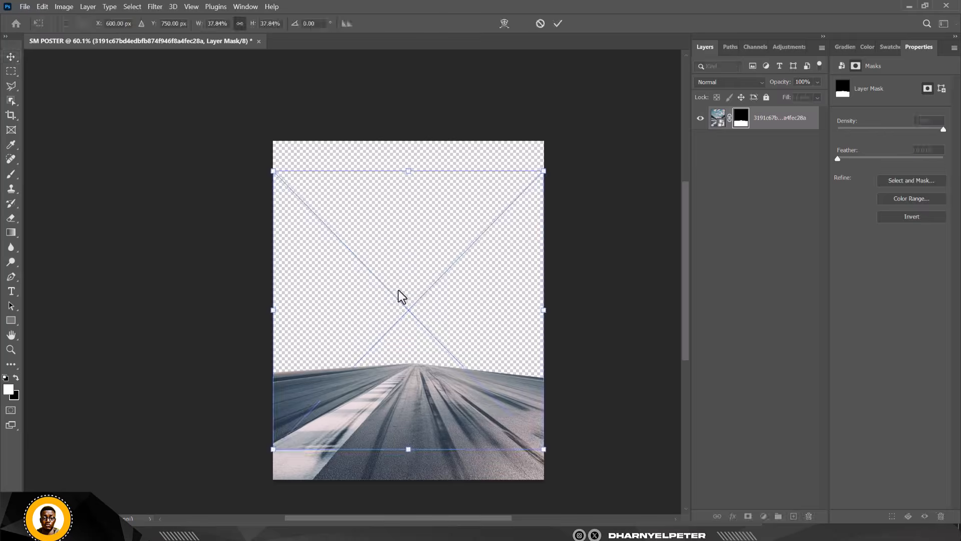
left_click_drag(549, 167, 526, 222)
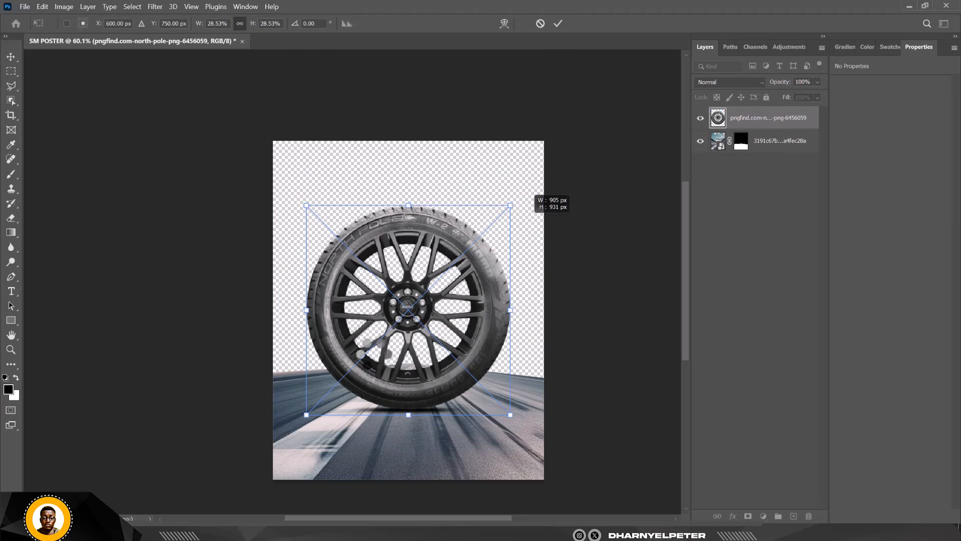
key("Return")
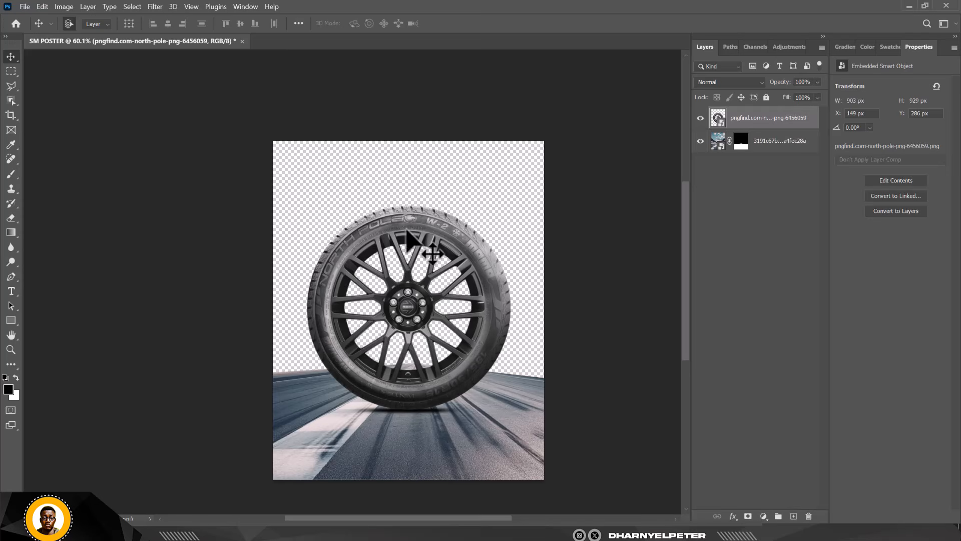
Start a Camera Raw Filter on the tire and set Contrast +46, Highlights -59, Shadows +23 and Blacks -23.
left_click(159, 12)
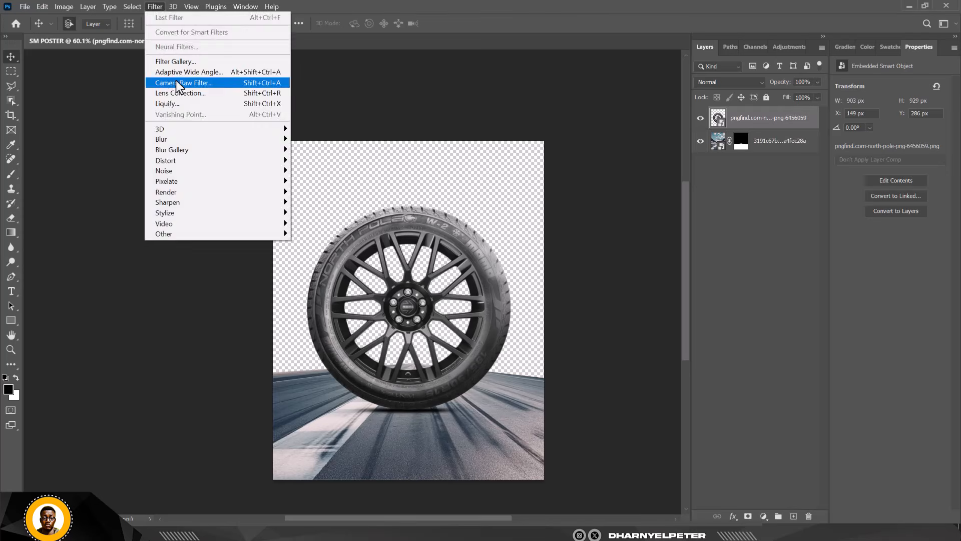
left_click(178, 81)
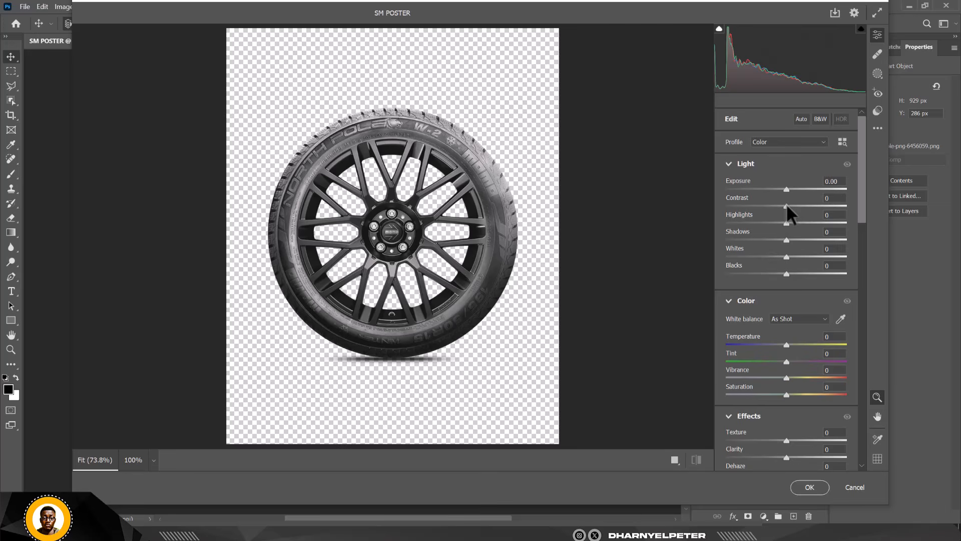
left_click_drag(786, 205, 814, 206)
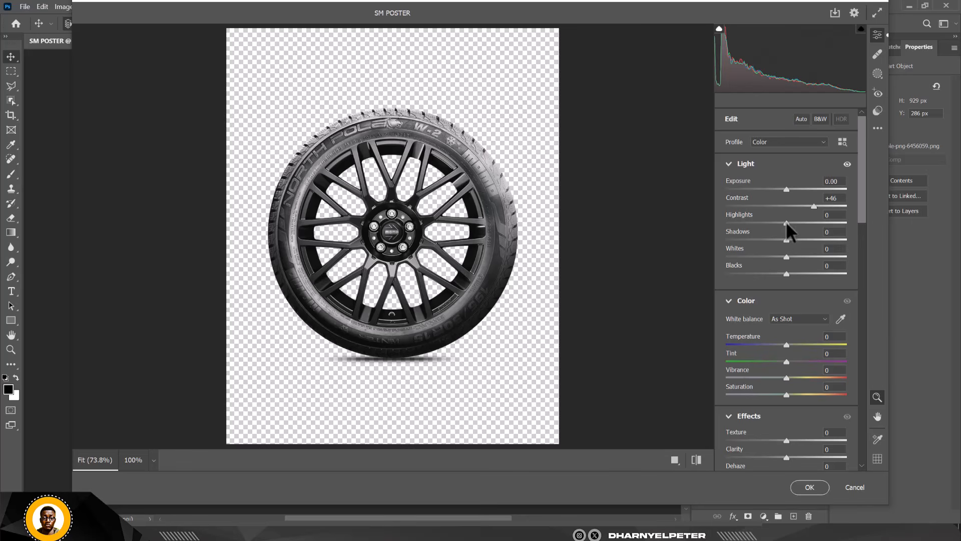
left_click_drag(786, 224, 773, 275)
scroll(796, 418, "down", 3)
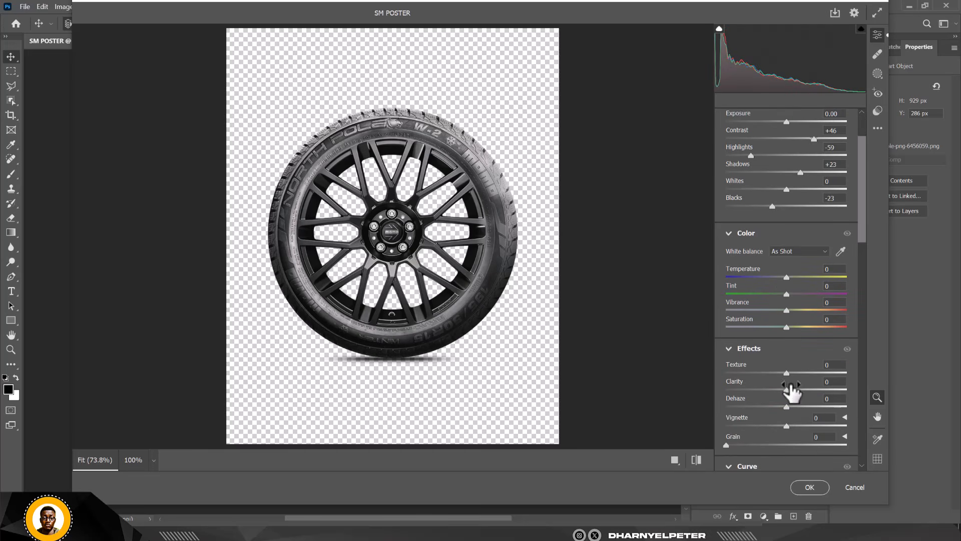
Set the tire's Texture to +64, Clarity +45, Dehaze +26 and Sharpening 23, and apply the Camera Raw Filter.
left_click_drag(789, 374, 813, 390)
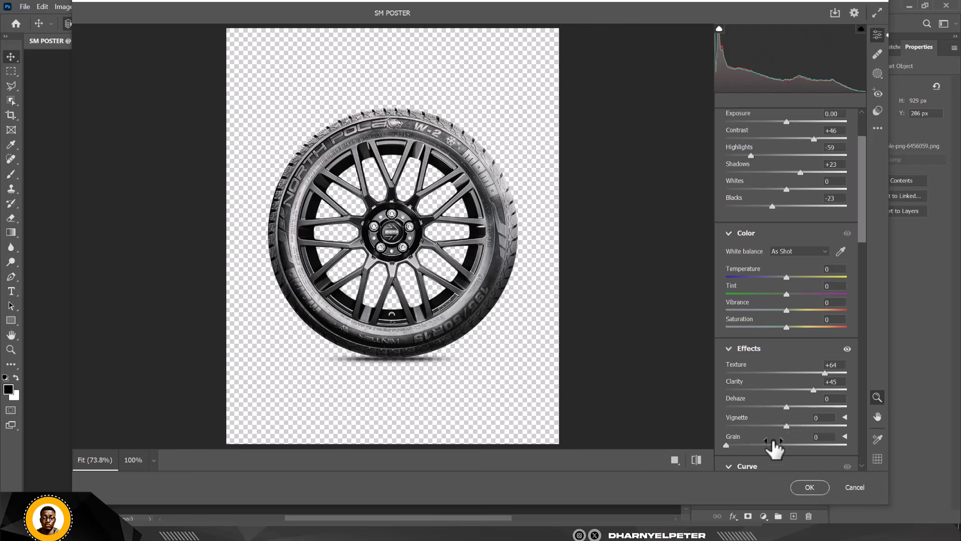
left_click_drag(790, 408, 802, 408)
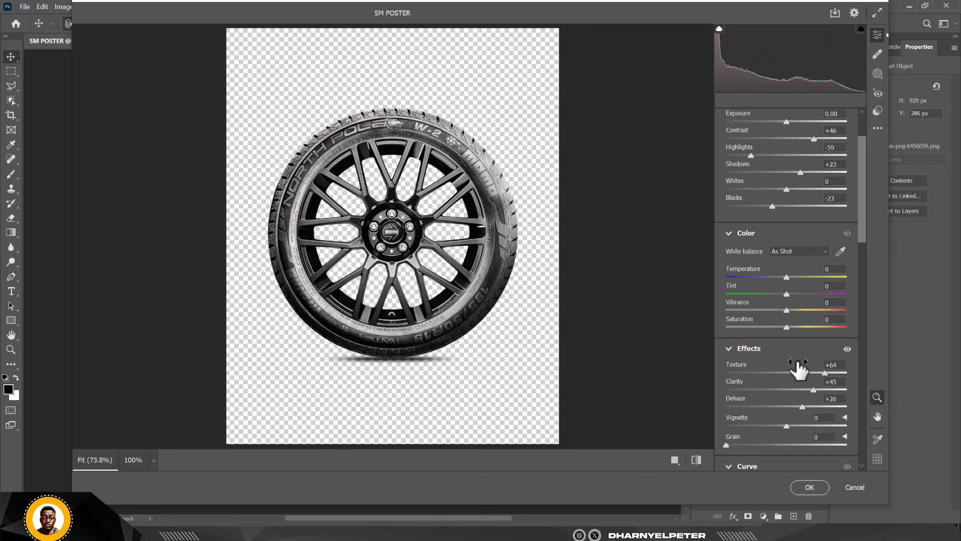
scroll(799, 370, "down", 10)
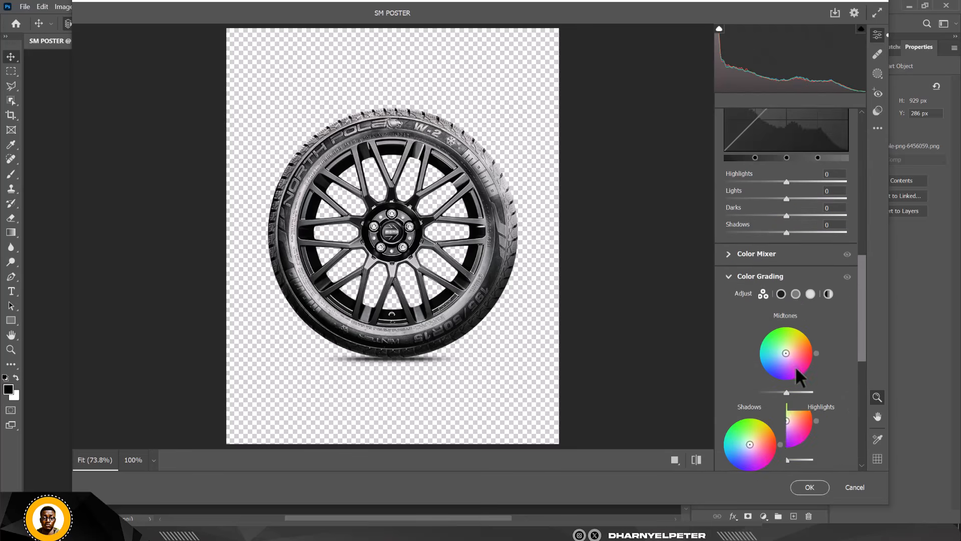
scroll(798, 378, "down", 8)
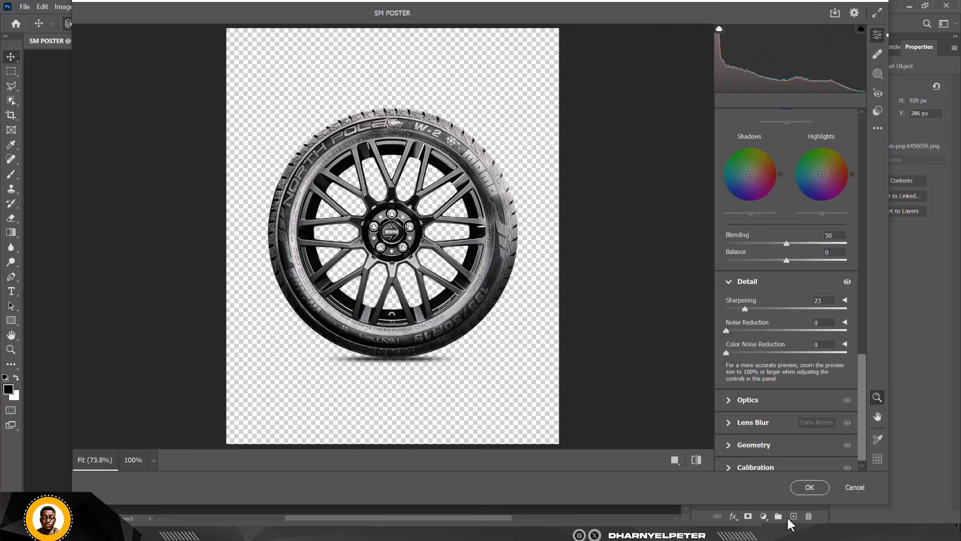
left_click(810, 487)
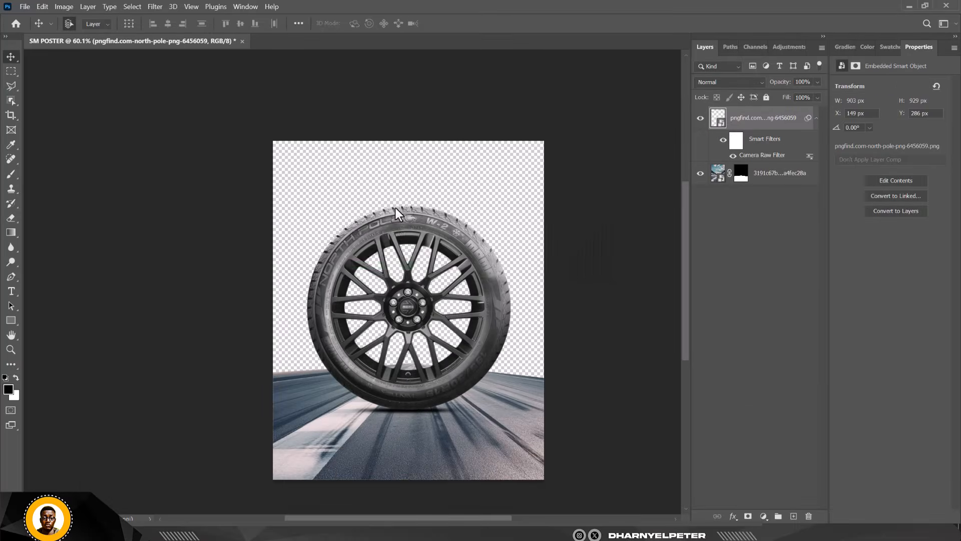
scroll(378, 300, "up", 3)
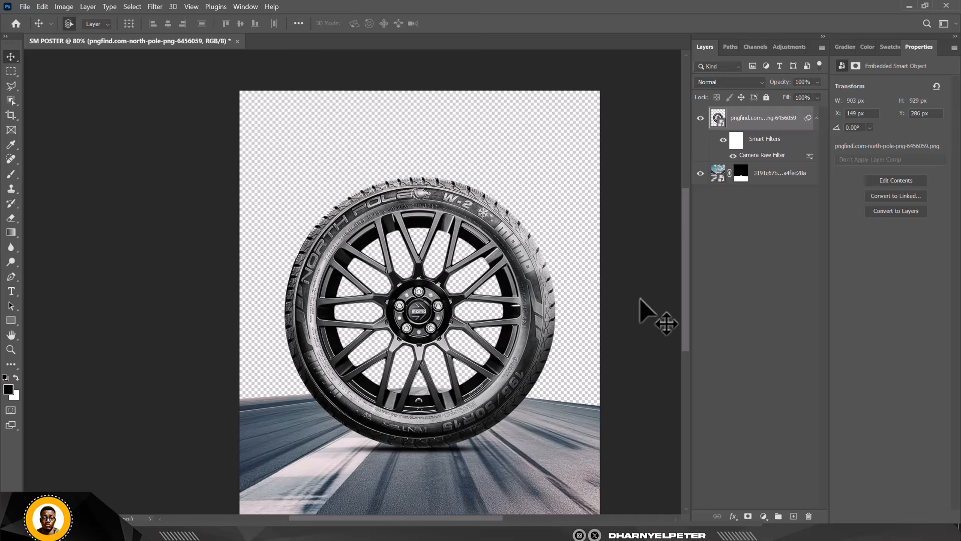
Make a circular selection about 621 px across over the wheel rim, centred on the hub, with the Elliptical Marquee tool.
key("m")
right_click(9, 67)
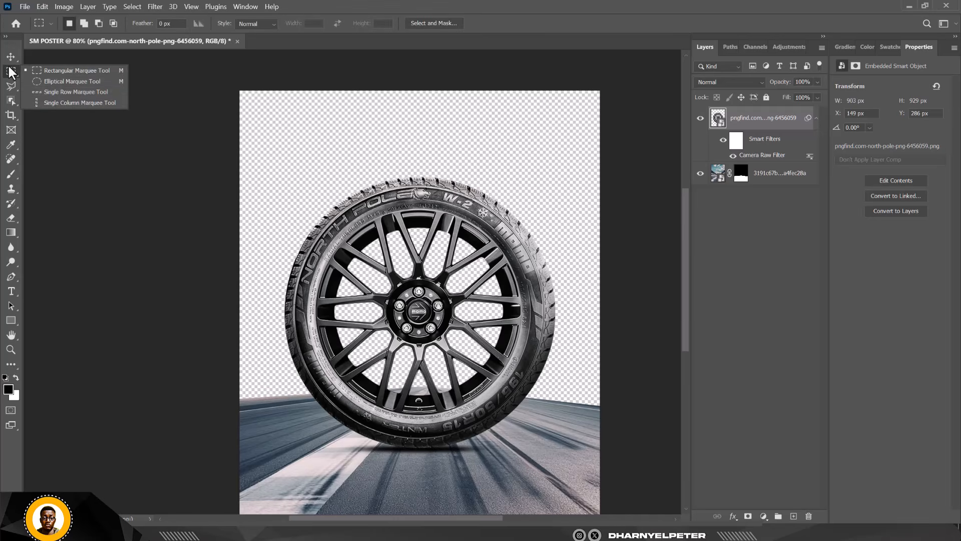
left_click(63, 82)
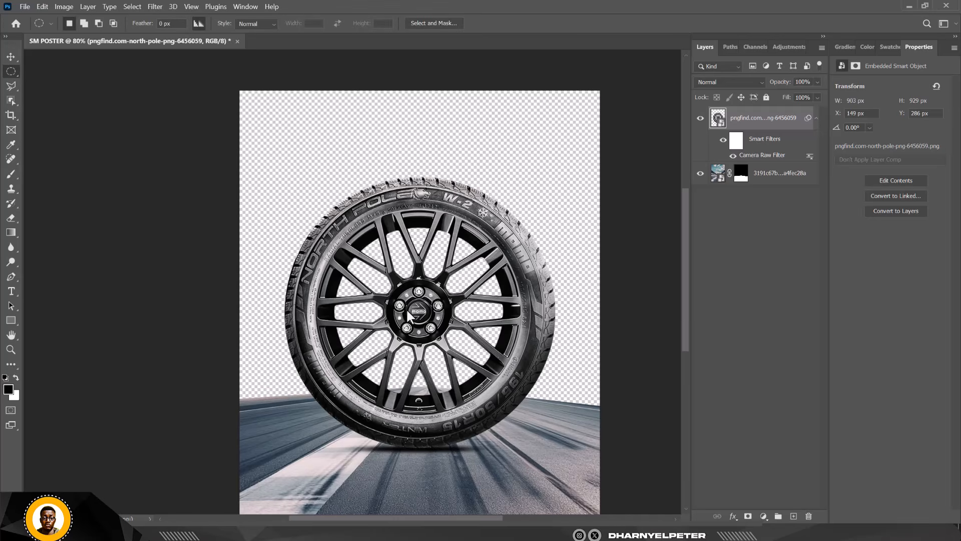
left_click_drag(421, 317, 512, 427)
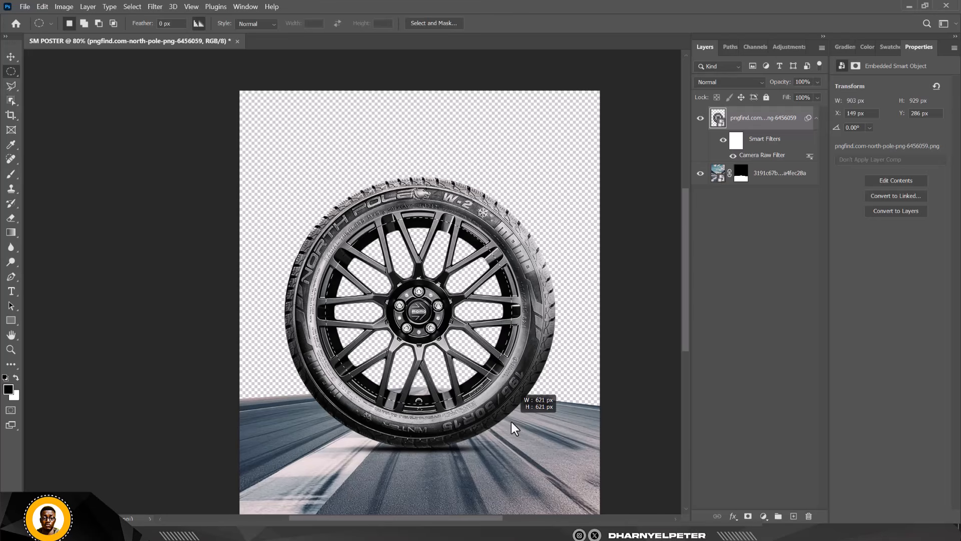
left_click_drag(515, 428, 515, 428)
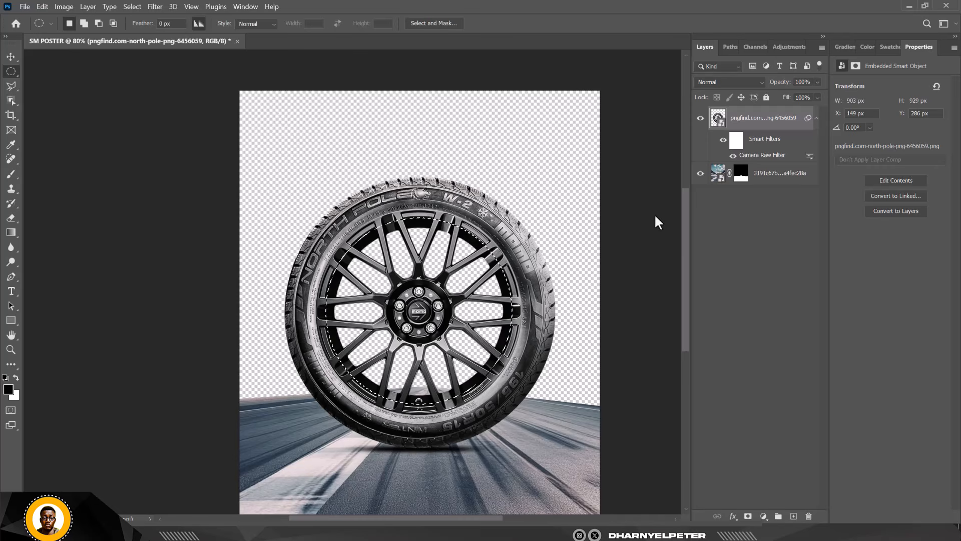
key("ctrl+shift+i")
left_click(748, 516)
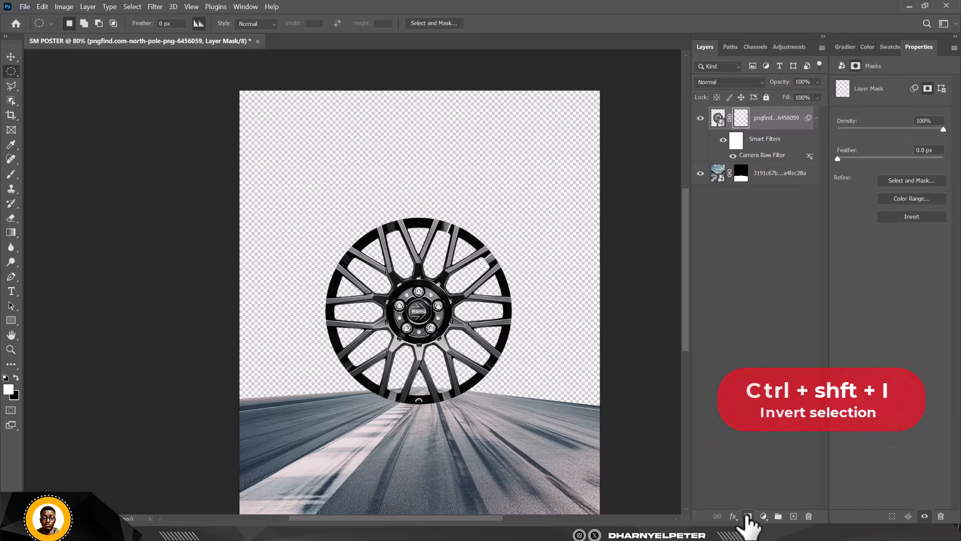
key("ctrl+z")
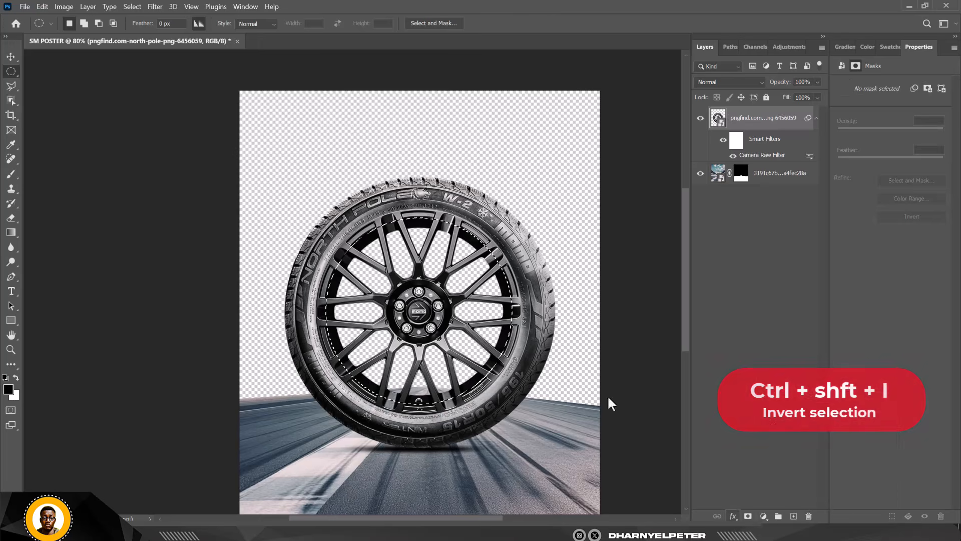
Invert the circular selection and add it as a layer mask that cuts the rim out of the tire.
key("ctrl+shift+i")
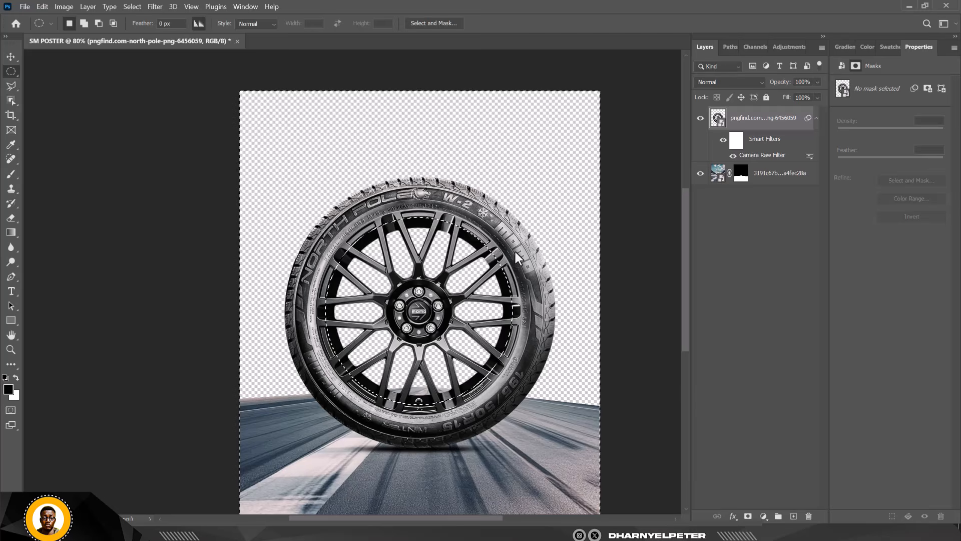
left_click(748, 515)
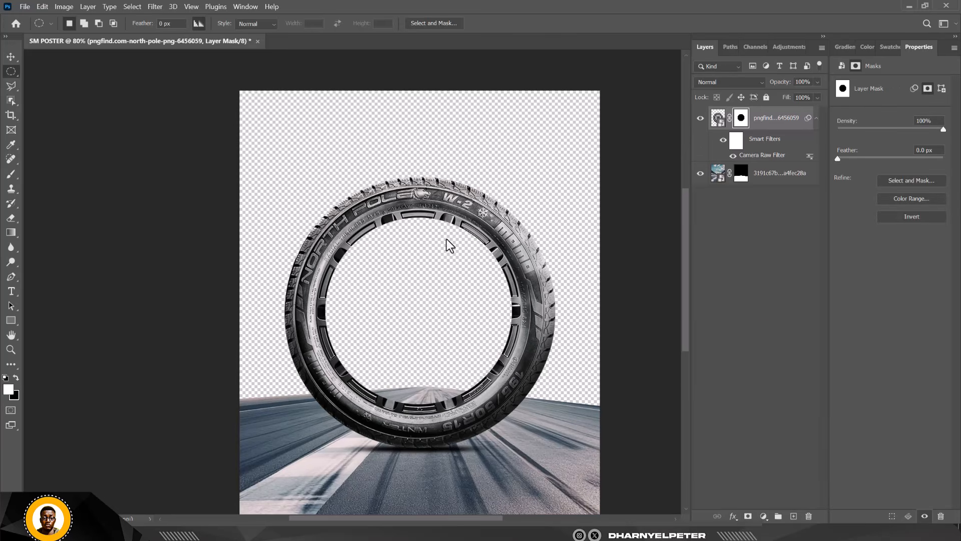
Select the lower part of the tire with a wide rectangular marquee extending past both sides and below the tread.
right_click(11, 74)
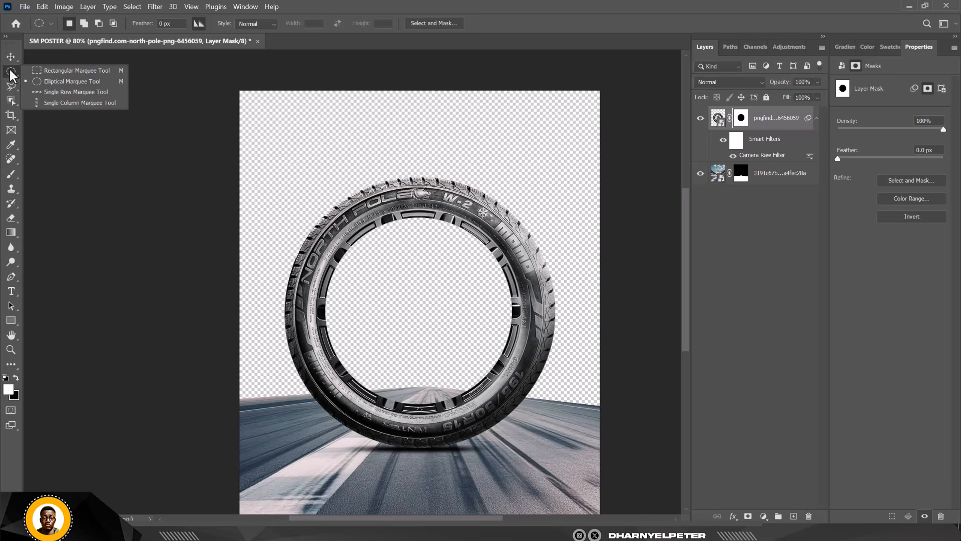
left_click(50, 70)
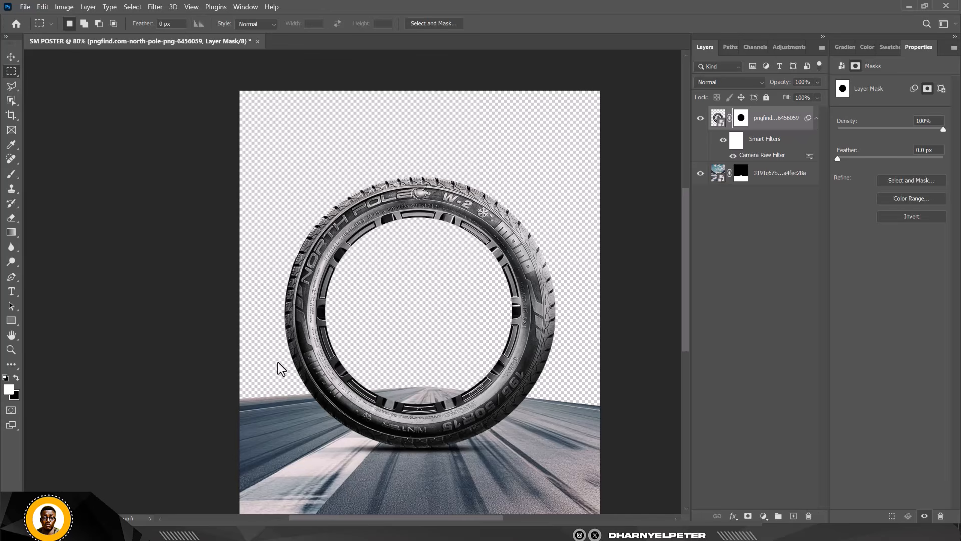
left_click_drag(278, 362, 571, 459)
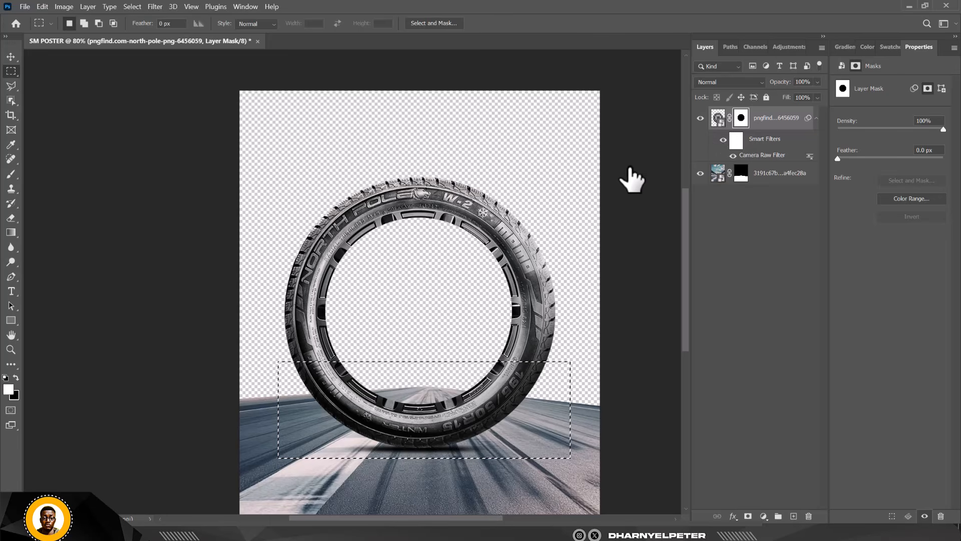
Hide the lower part of the tire by painting black on its mask inside the selection with a 200 px brush, and deselect.
key("b")
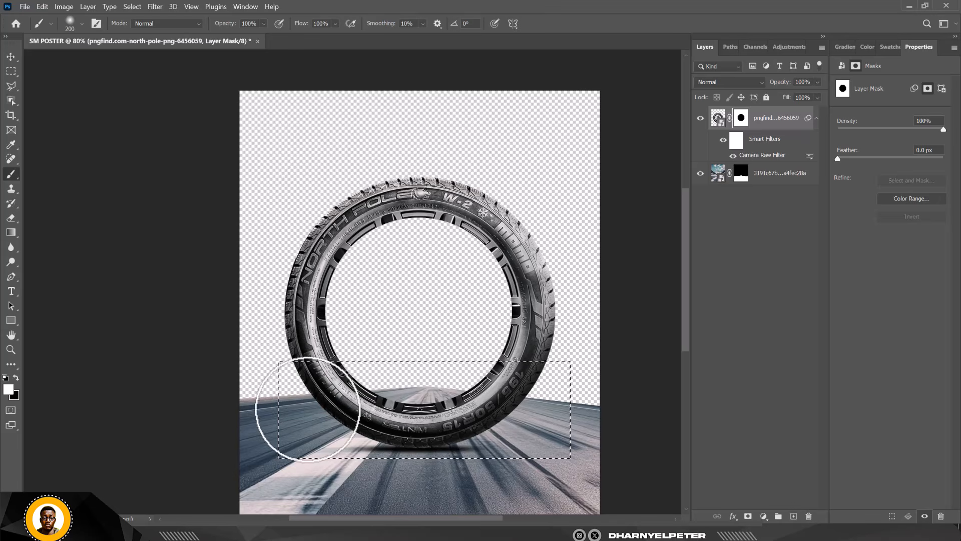
left_click_drag(318, 386, 401, 400)
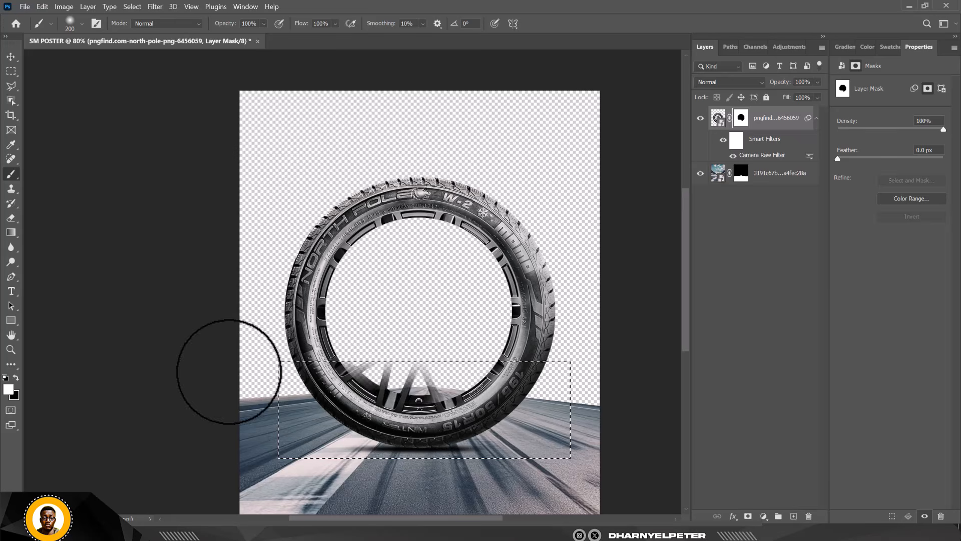
left_click(16, 378)
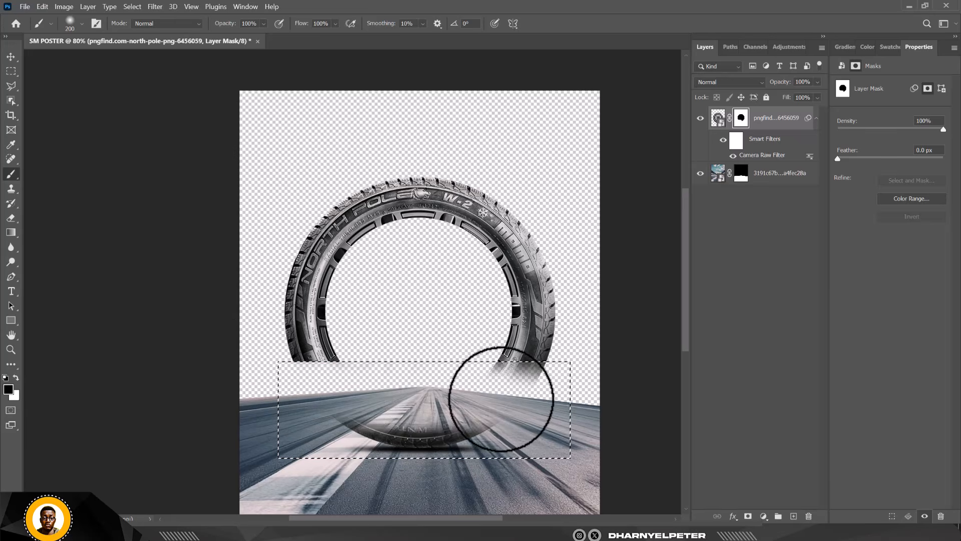
mouse_move(445, 390)
left_mouse_down()
mouse_move(237, 372)
mouse_move(338, 379)
mouse_move(486, 408)
mouse_move(656, 473)
mouse_move(575, 479)
mouse_move(441, 443)
mouse_move(358, 443)
mouse_move(510, 430)
mouse_move(566, 398)
mouse_move(365, 448)
left_mouse_up()
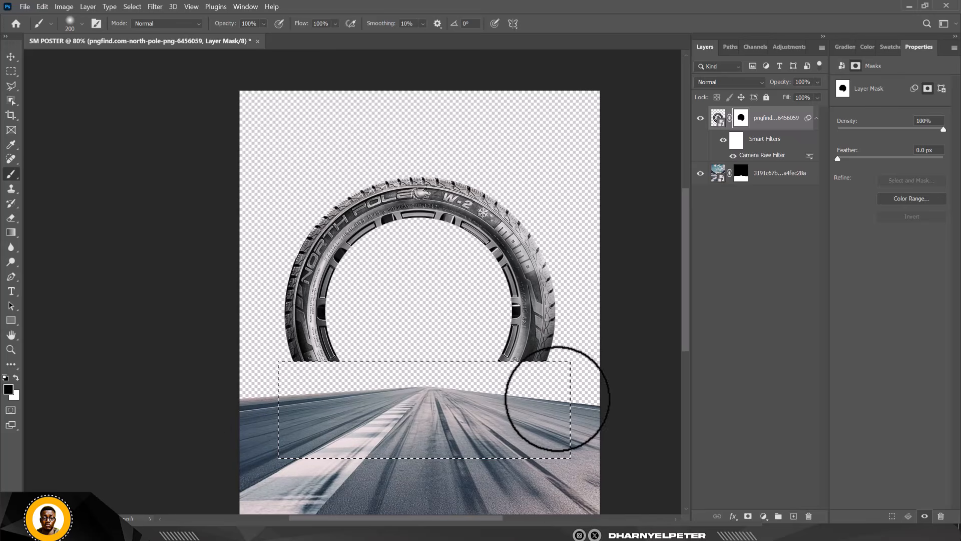
mouse_move(268, 350)
left_mouse_down()
mouse_move(297, 430)
mouse_move(581, 446)
mouse_move(233, 419)
left_mouse_up()
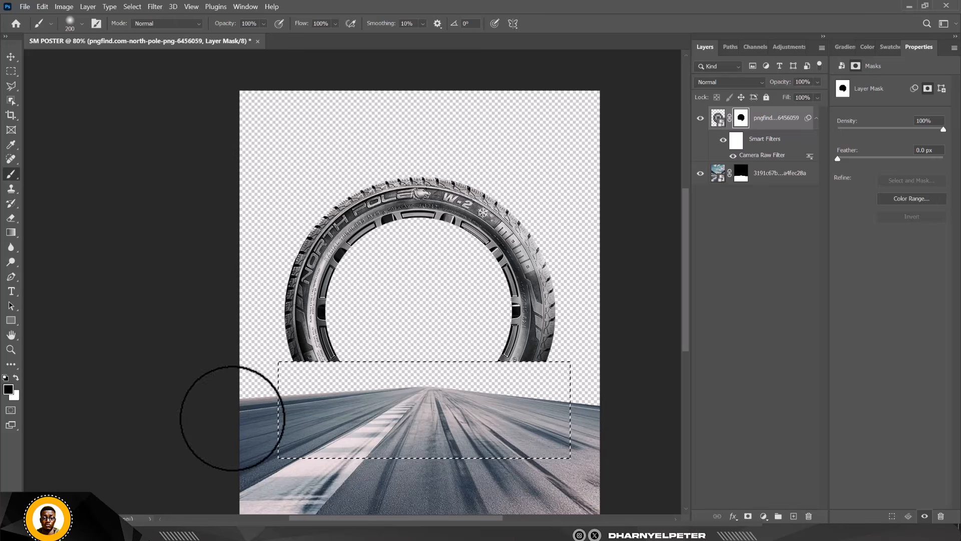
left_click(10, 56)
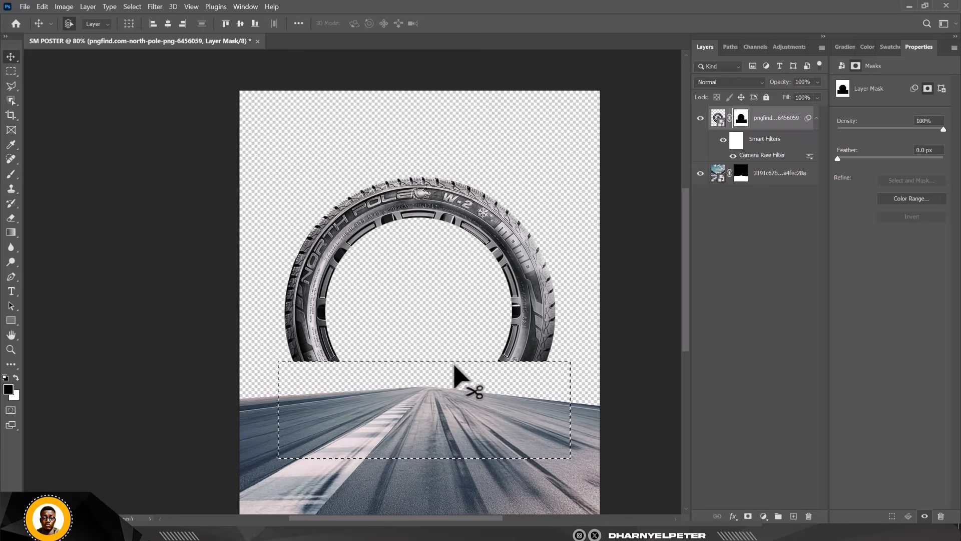
key("ctrl+d")
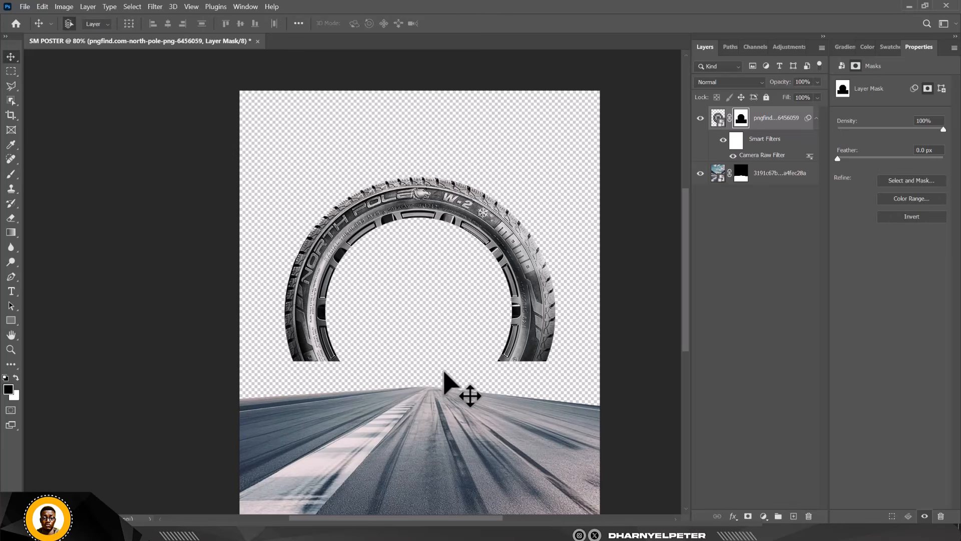
Move the tire down until its cut edge meets the road, and try its layer below the racetrack before restacking it on top.
left_click_drag(457, 217, 442, 249)
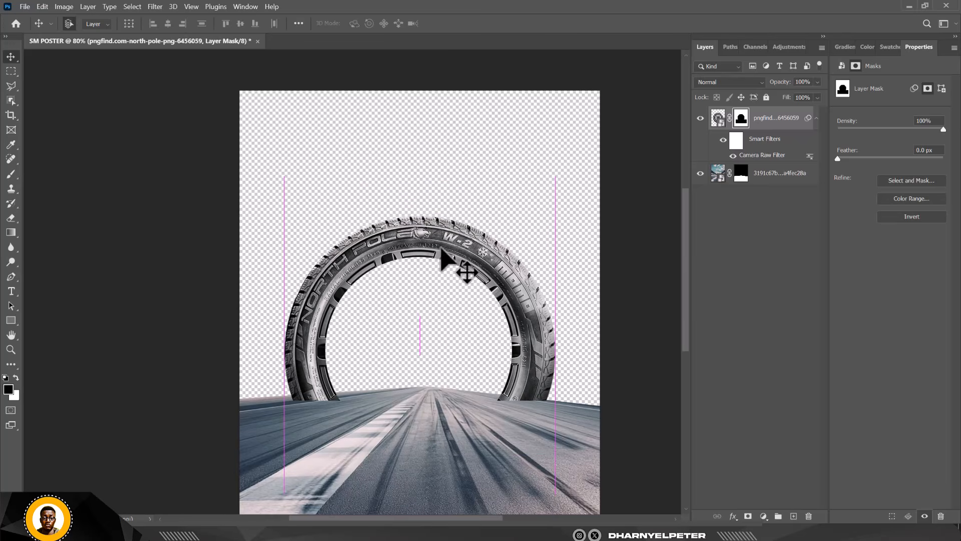
left_click_drag(788, 123, 789, 192)
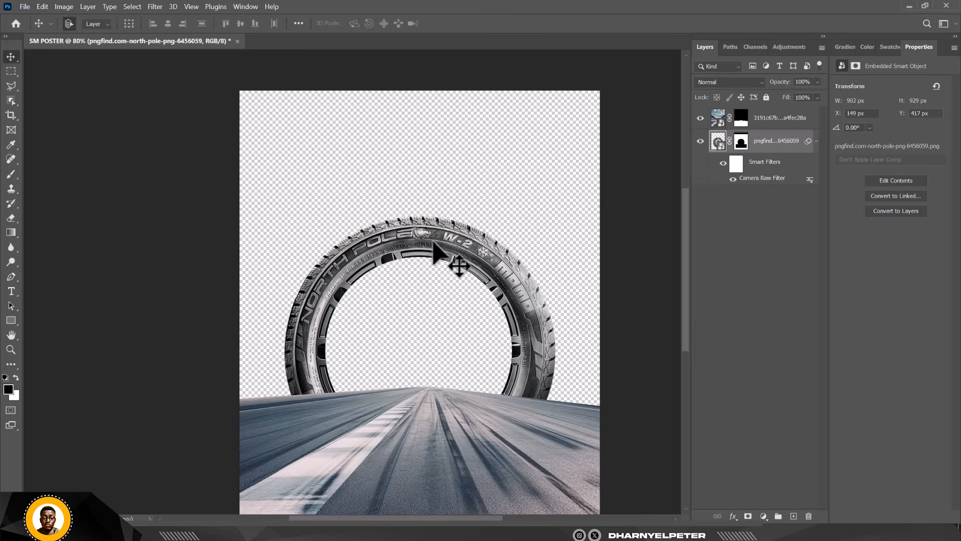
key("shift+u")
left_click_drag(781, 128, 762, 125)
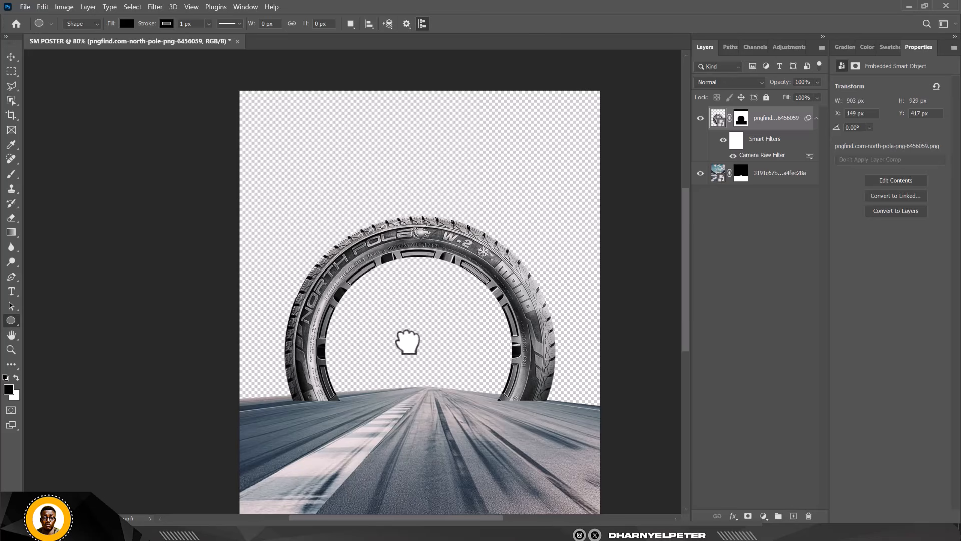
Draw a black circle about 658 px across over the tire's opening and move it down to about Y 552.5 px.
left_click_drag(416, 343, 515, 477)
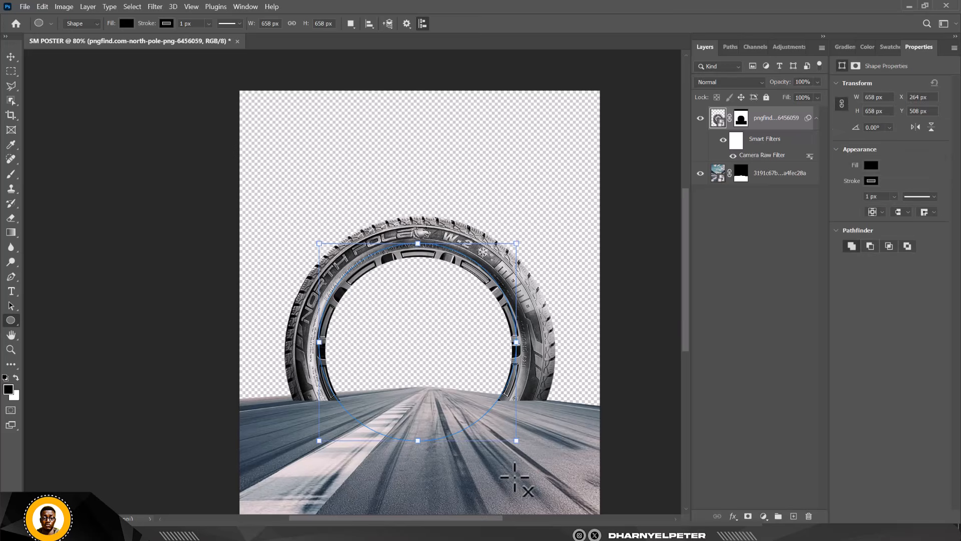
left_click(12, 59)
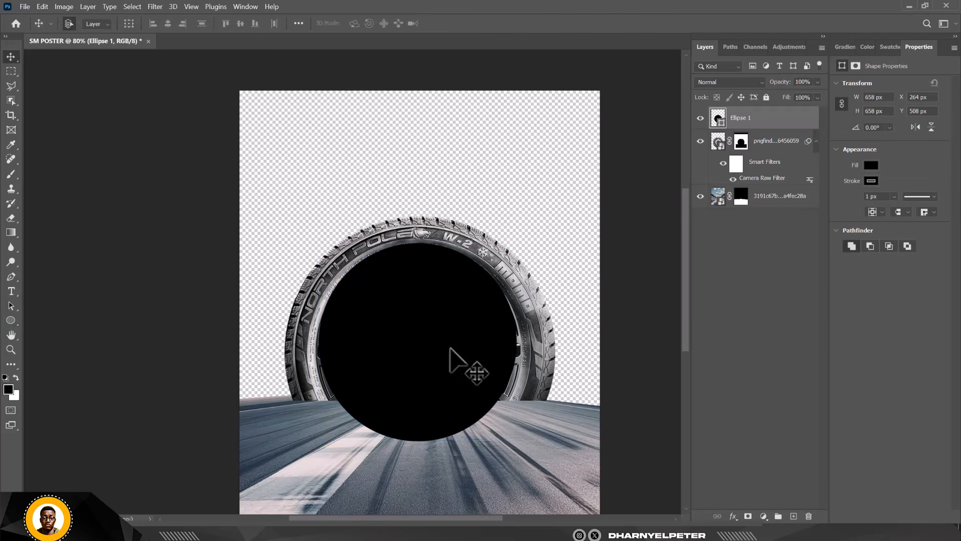
left_click_drag(431, 298, 432, 311)
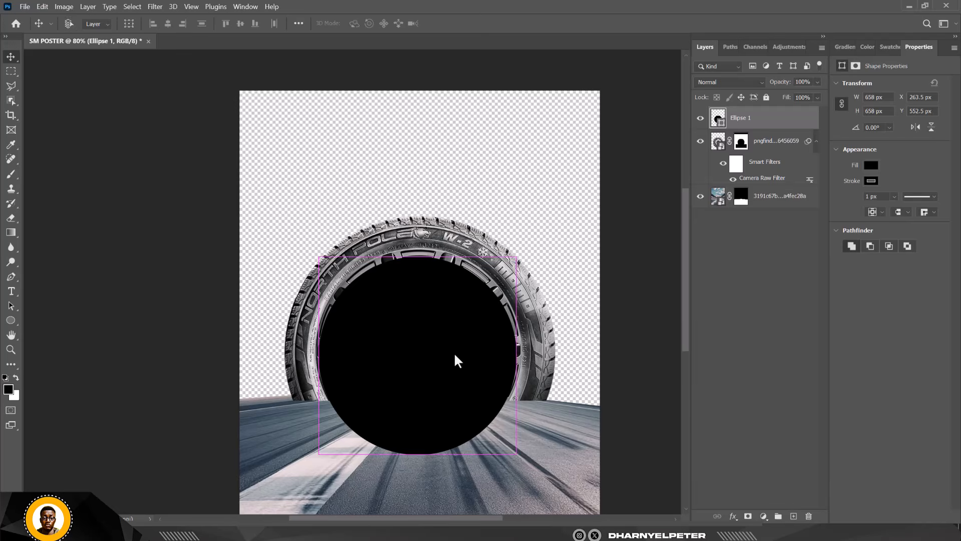
Duplicate the black circle and scale the copy about its centre to about 433 px across.
key("ctrl+j")
key("ctrl+t")
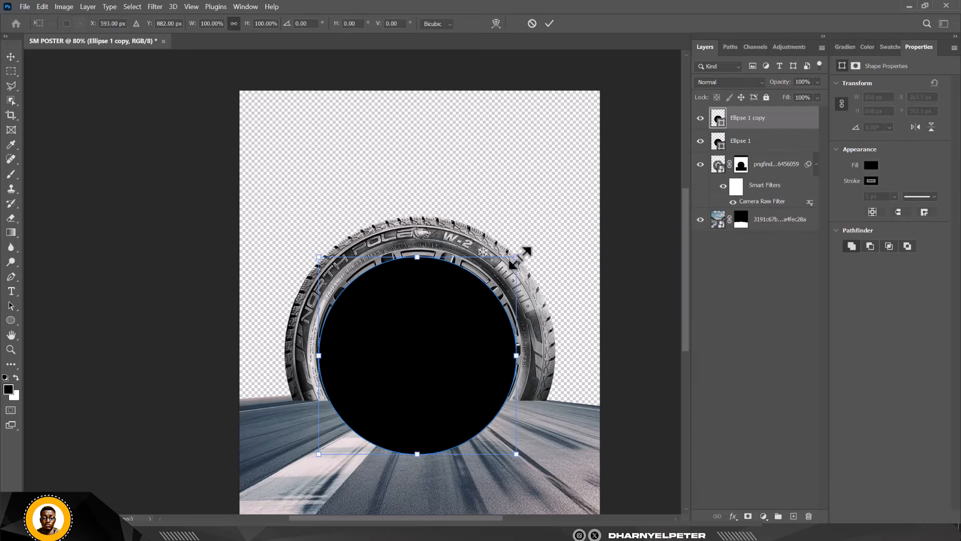
left_click_drag(517, 255, 488, 298)
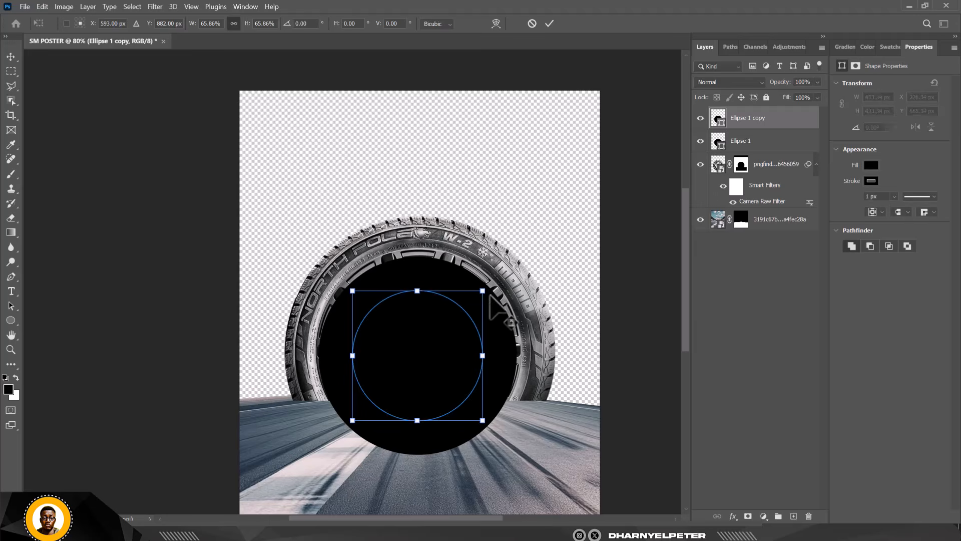
key("Return")
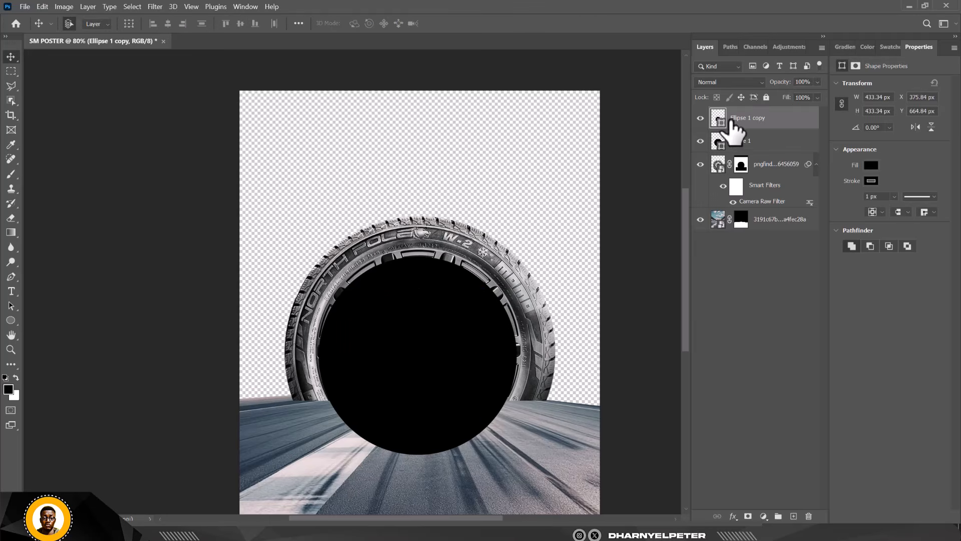
Change the fill of the smaller circle to a bright yellow with a hue of 52°.
double_click(719, 120)
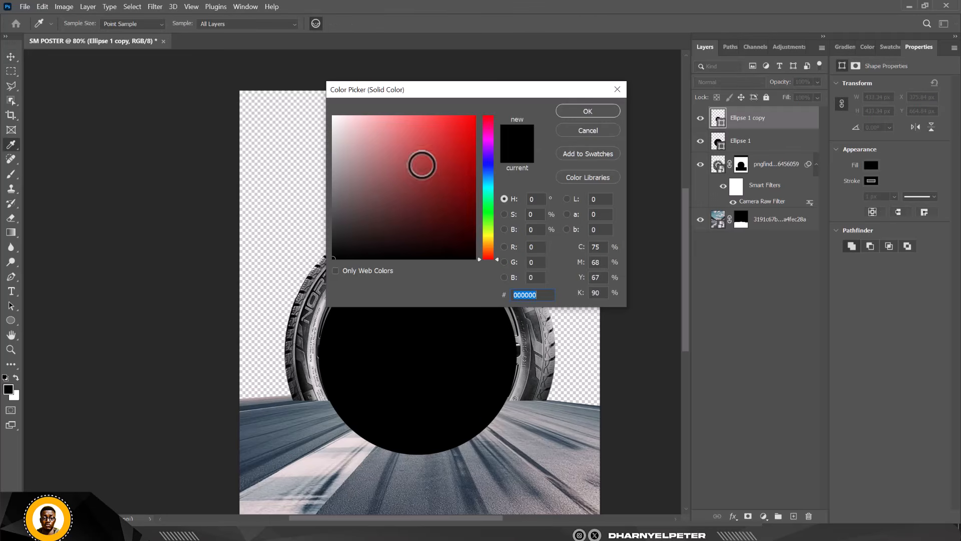
left_click_drag(484, 240, 490, 238)
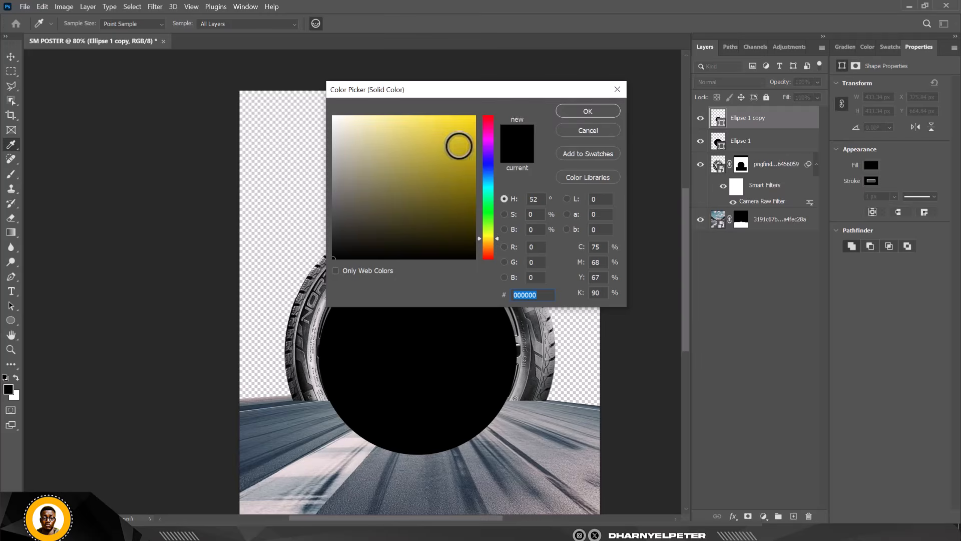
left_click_drag(458, 146, 493, 103)
left_click(588, 111)
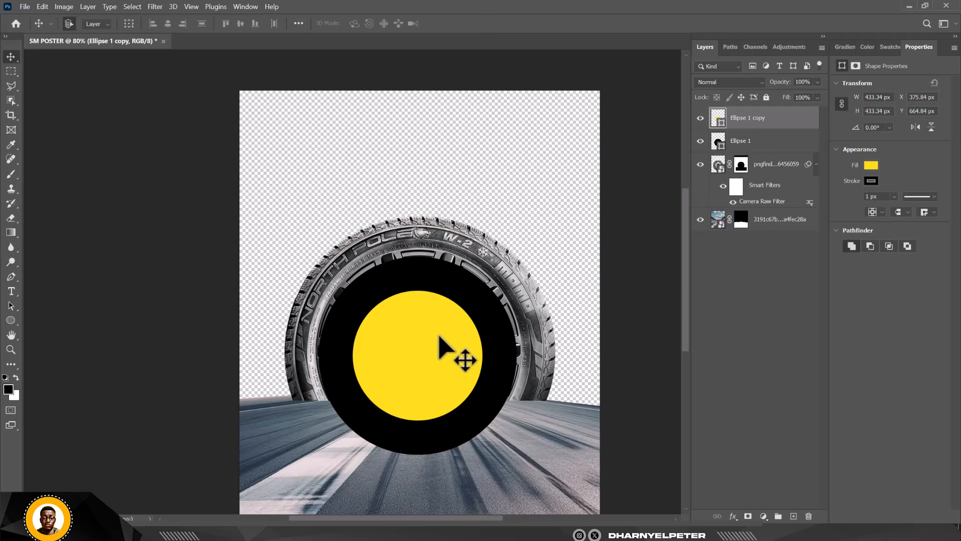
Scale the yellow circle down about its centre to about 381 px across.
key("ctrl+t")
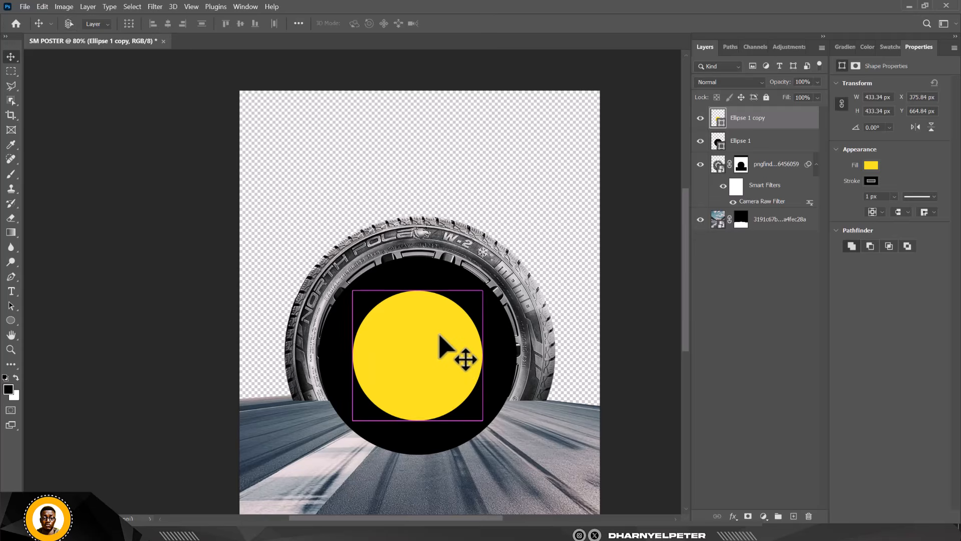
left_click_drag(485, 289, 473, 291)
key("Return")
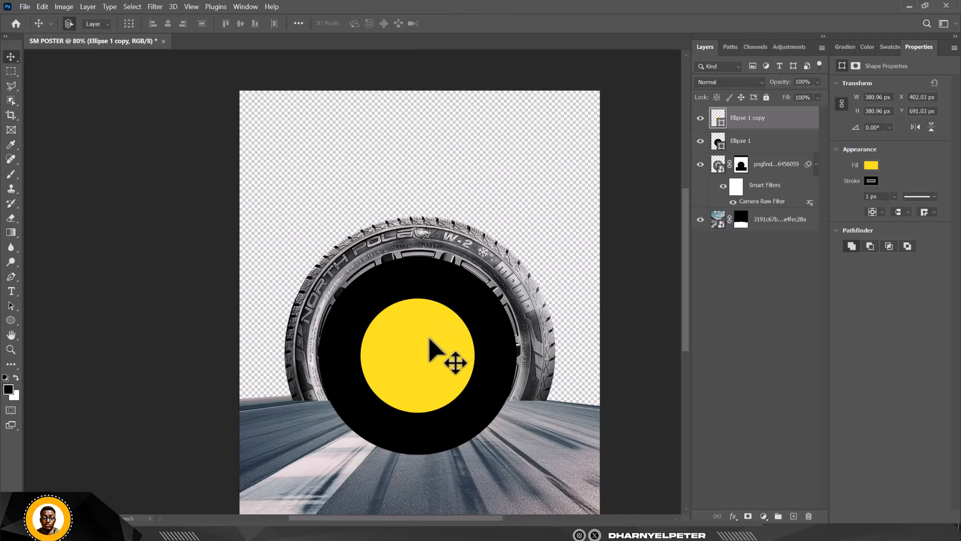
Duplicate the yellow circle and scale the copy about its centre to about 223 px across.
key("ctrl+j")
key("ctrl+t")
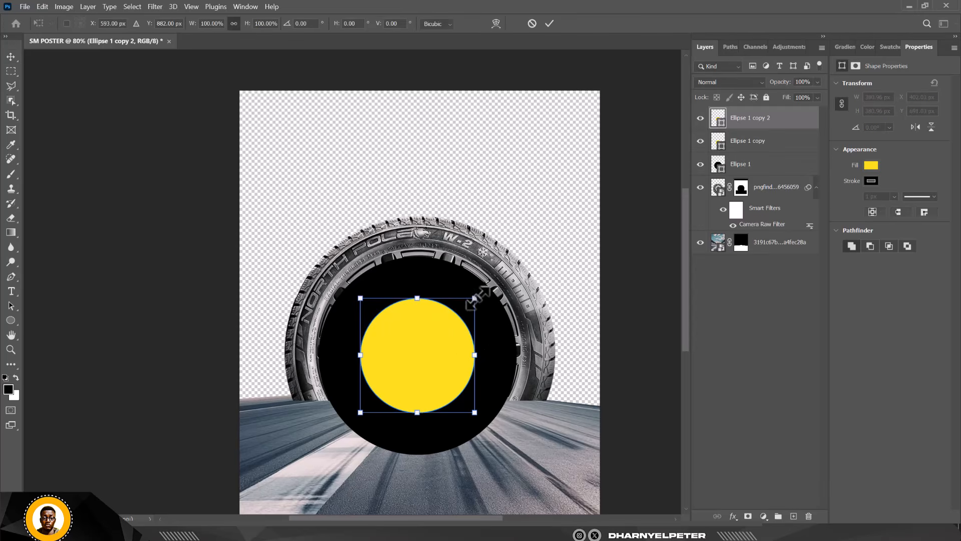
left_click_drag(476, 297, 449, 325)
key("Return")
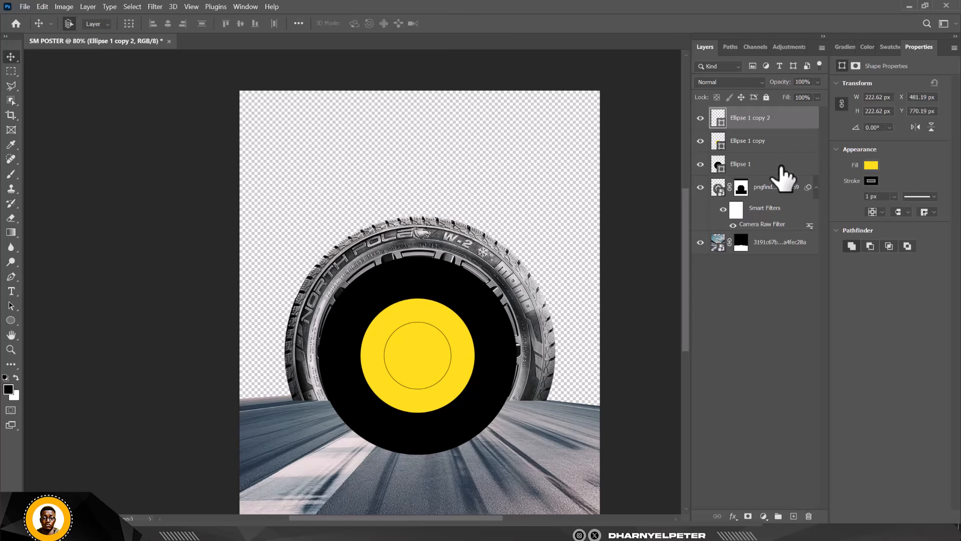
Select all three ellipse layers and set their stroke width to 0 px.
left_click(779, 166, "shift")
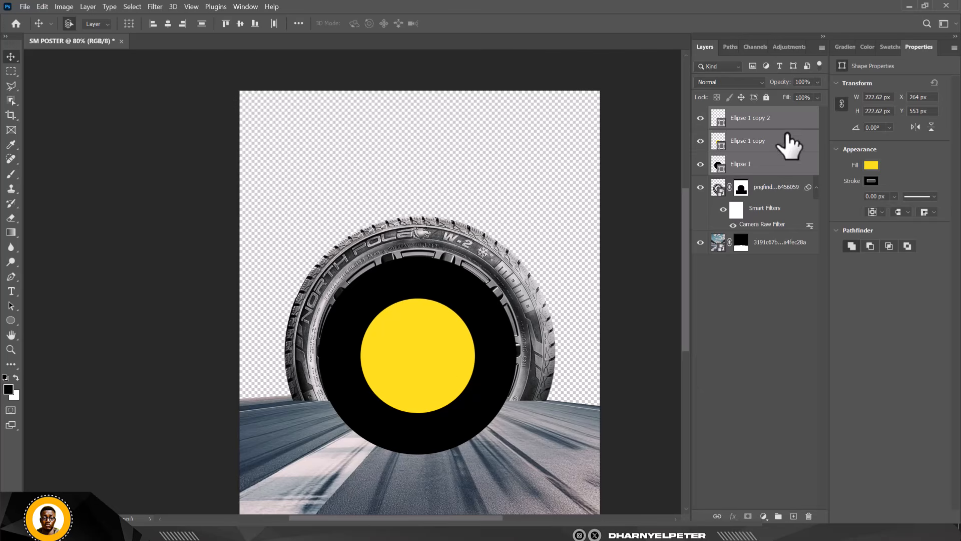
Change the fill of the smallest ellipse to orange-yellow #ffc600, with a hue of 47°.
left_click(786, 122)
left_click(700, 119)
left_click(700, 118)
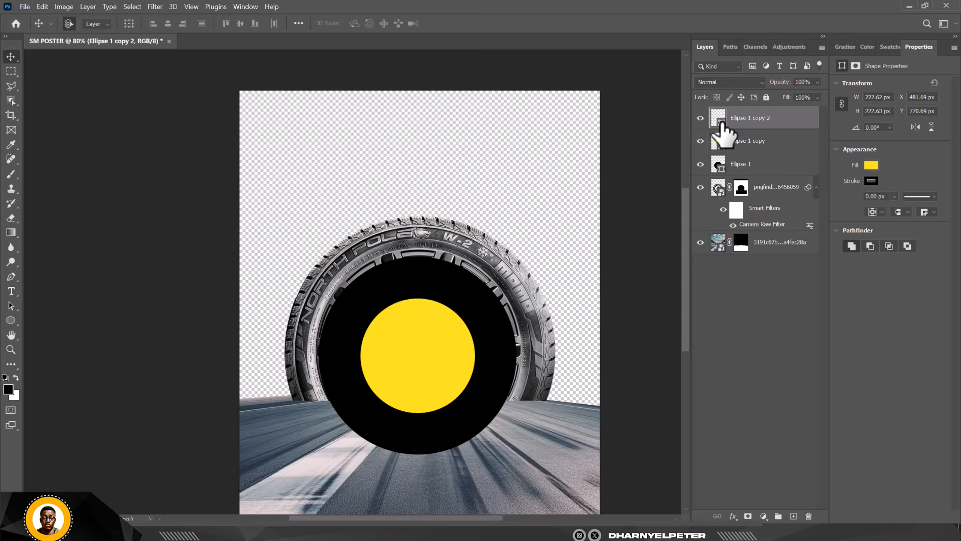
double_click(721, 123)
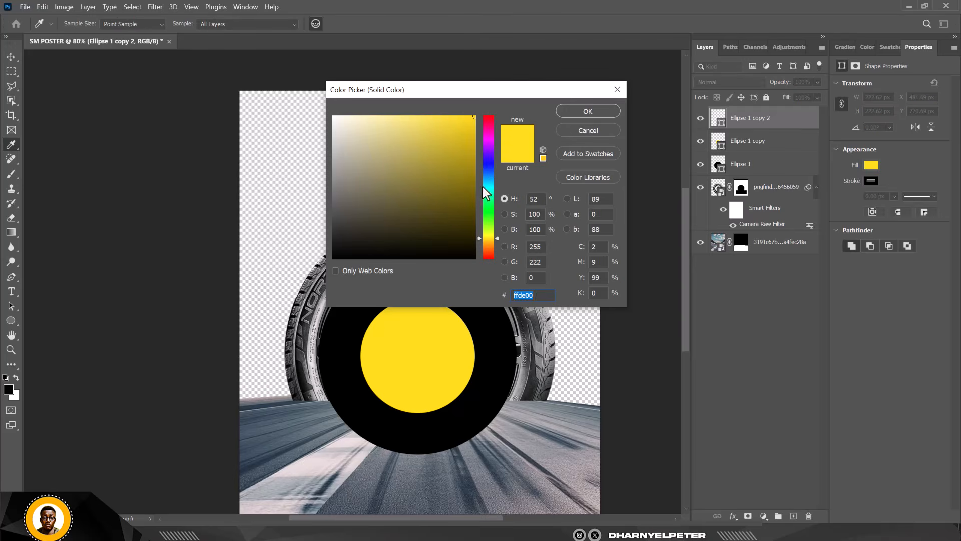
left_click_drag(496, 239, 497, 240)
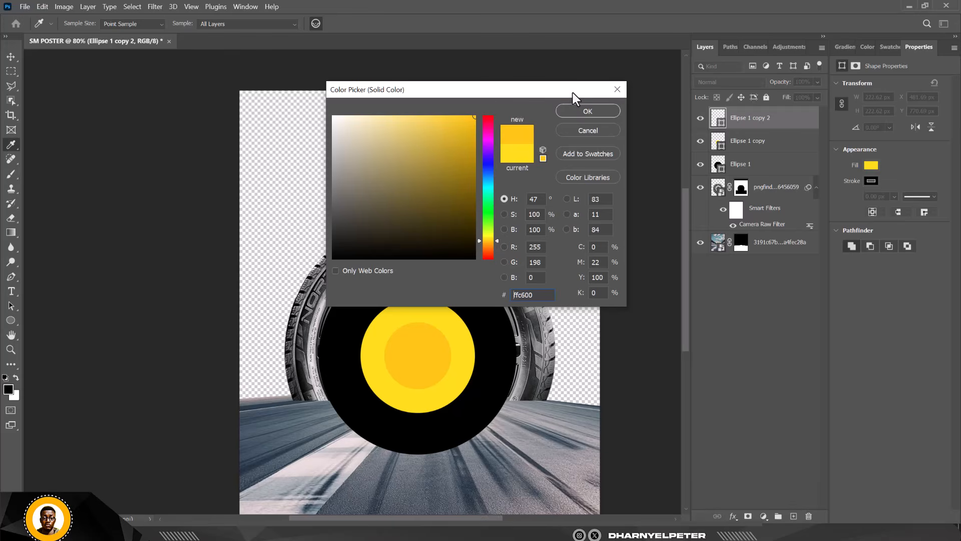
left_click(587, 111)
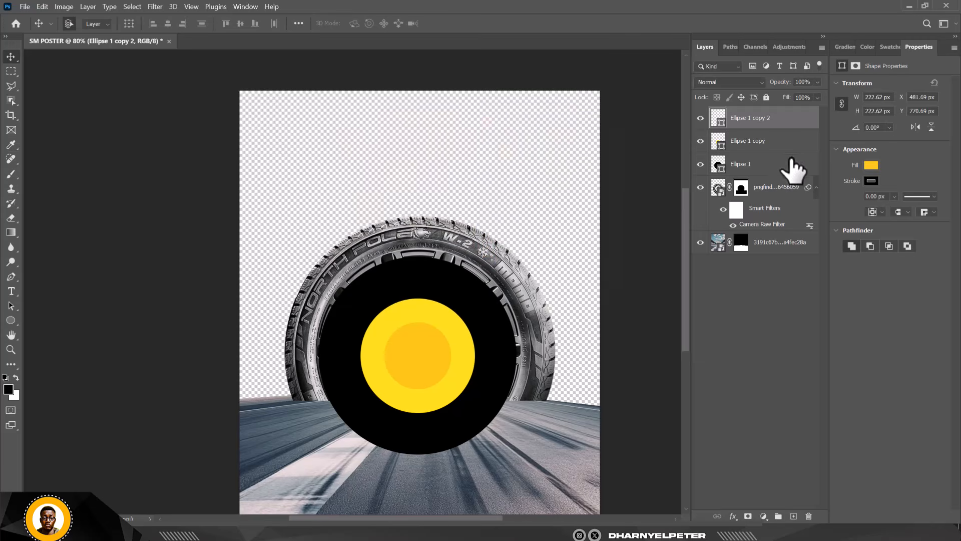
Convert the smallest circle to a smart object and apply a Gaussian Blur with a radius of 18 pixels.
left_click(159, 8)
mouse_move(179, 139)
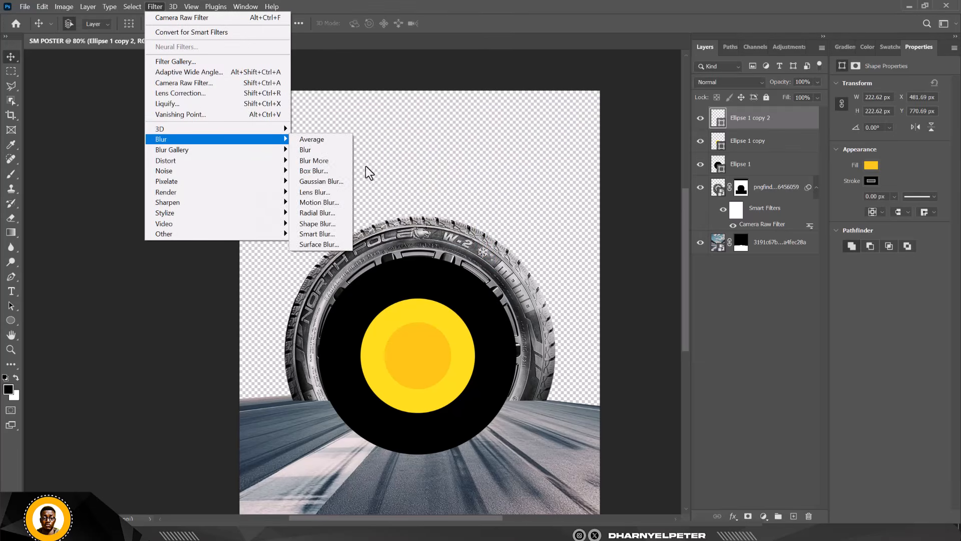
left_click(321, 181)
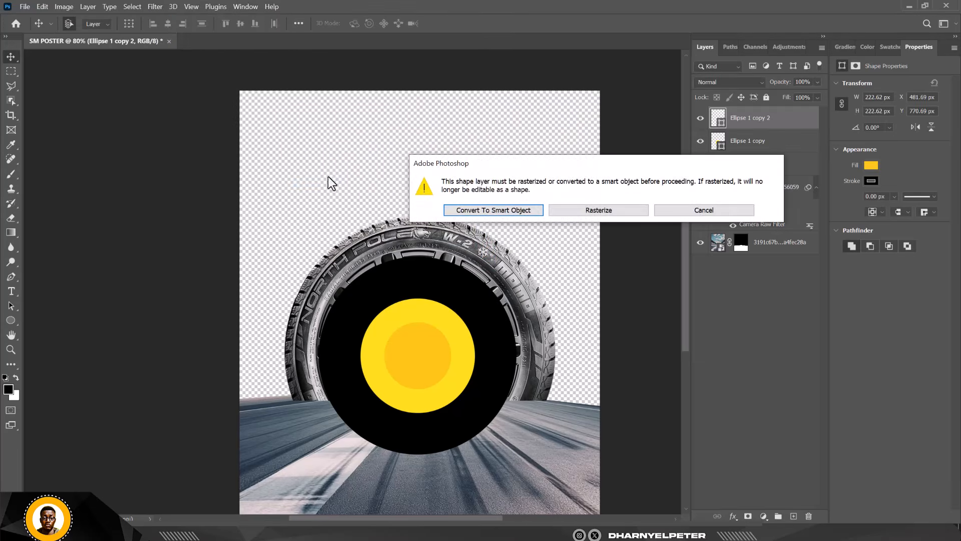
left_click(496, 212)
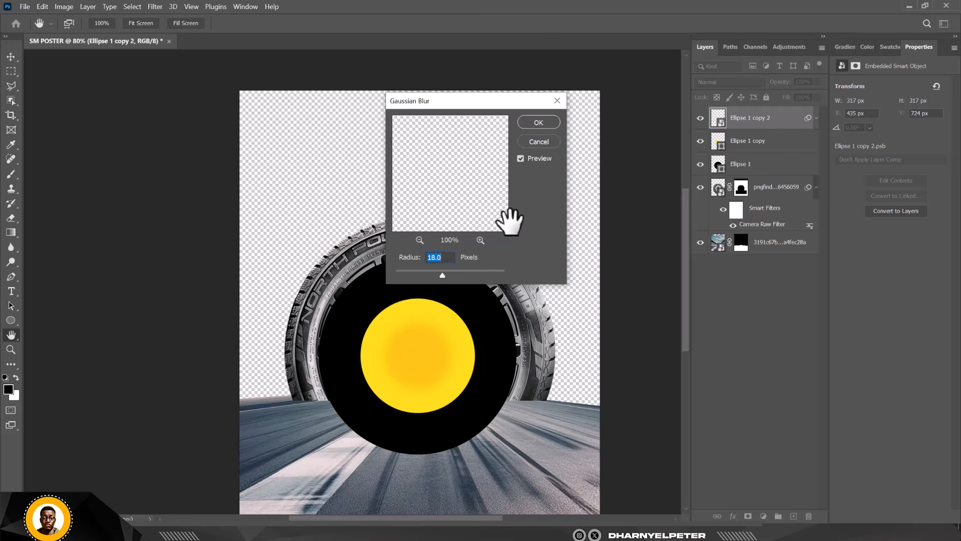
left_click(542, 123)
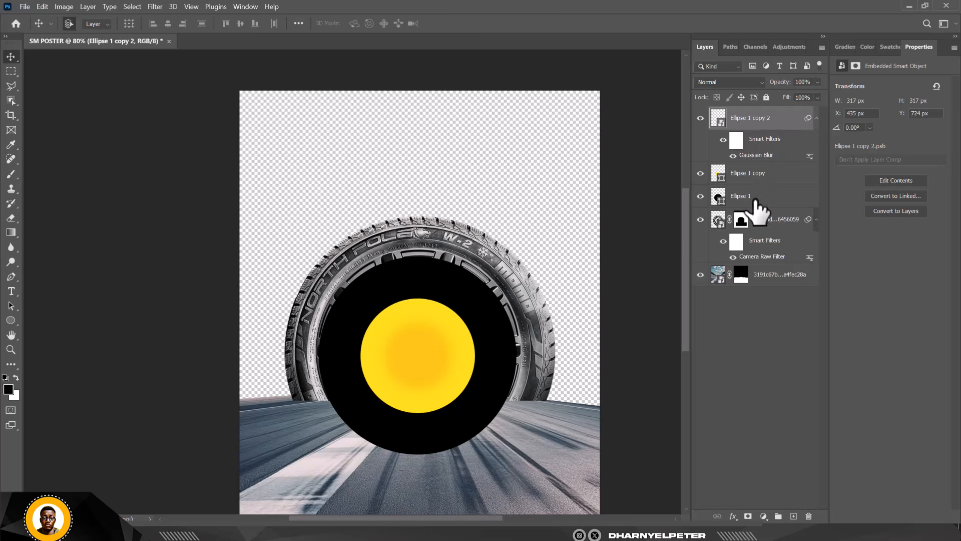
Move the tire and three circle layers beneath the road layer, and shift the road 10 px to the left.
left_click(772, 225, "shift")
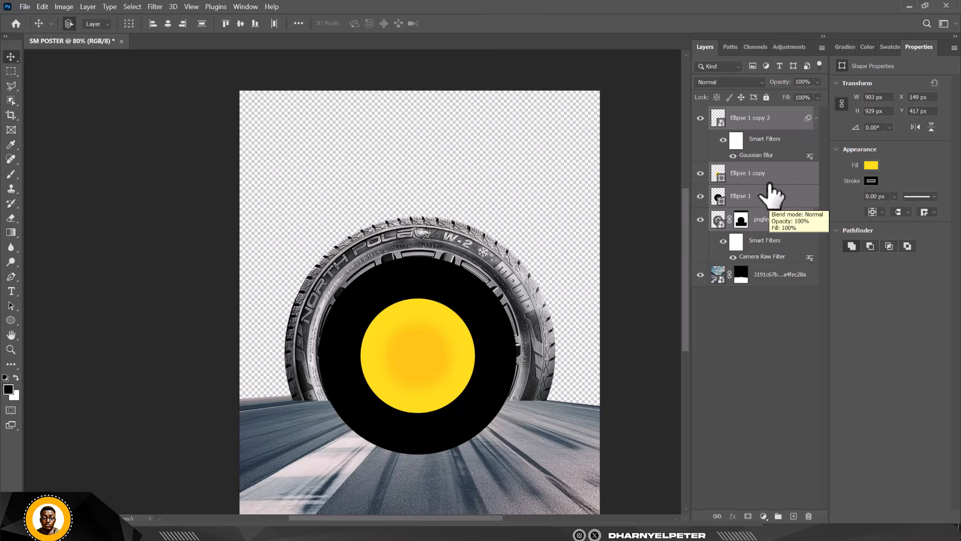
left_click_drag(764, 245, 753, 313)
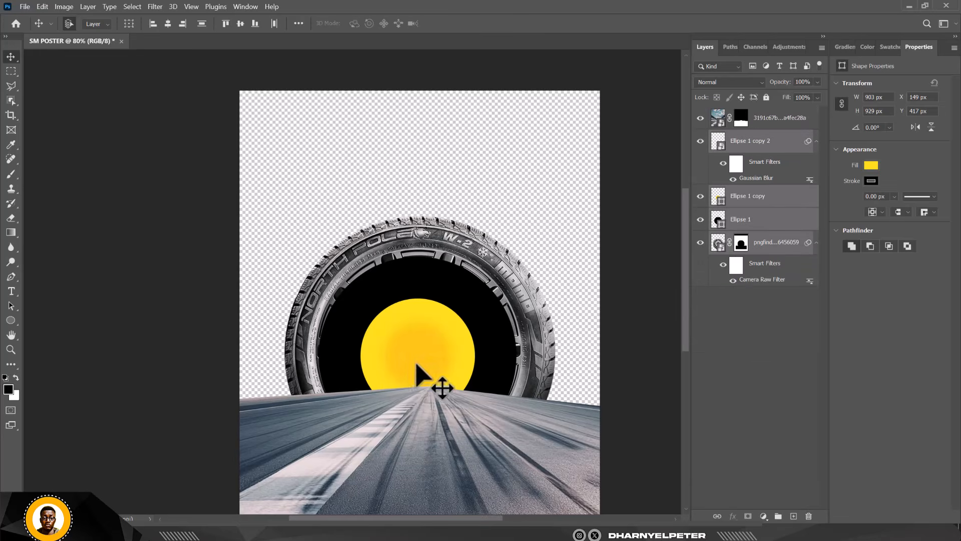
left_click(433, 403)
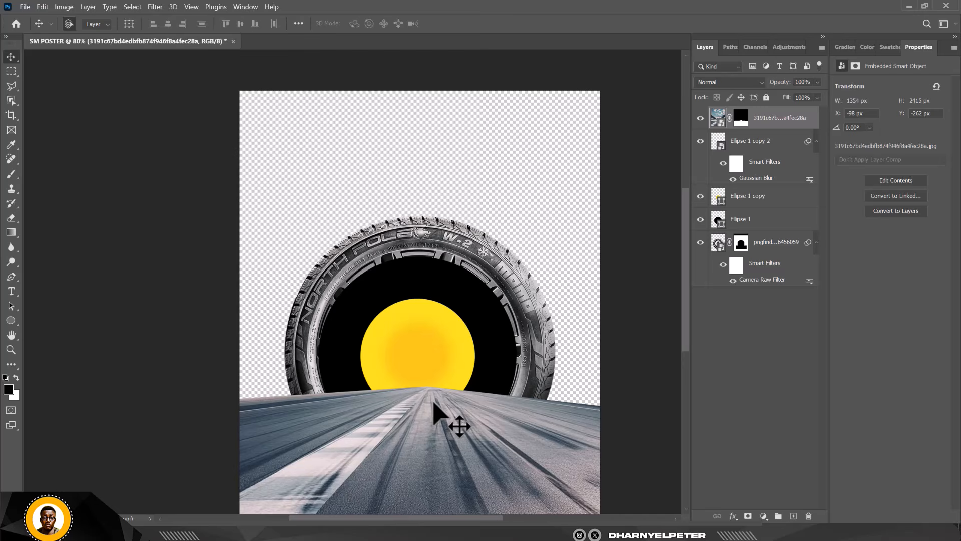
key("shift+Left")
key("shift+Left")
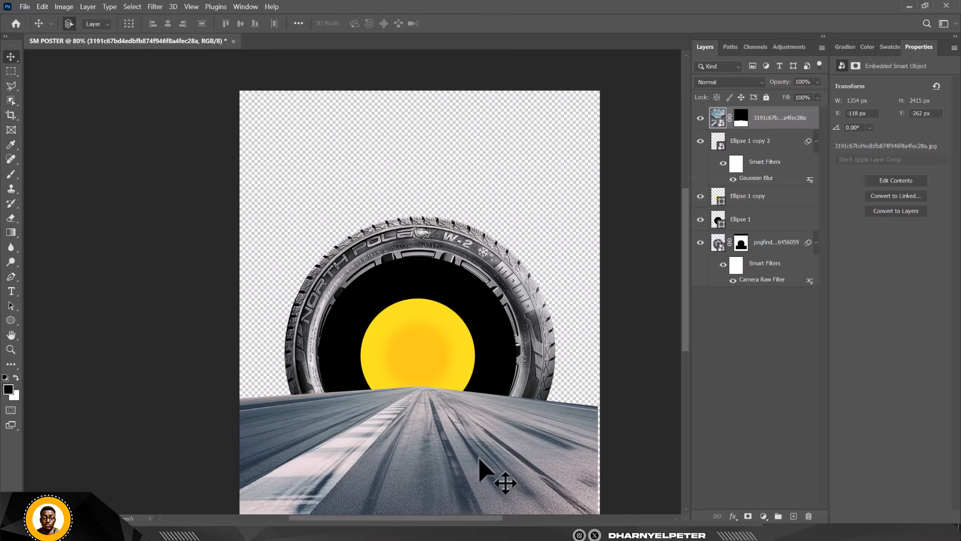
key("shift+Right")
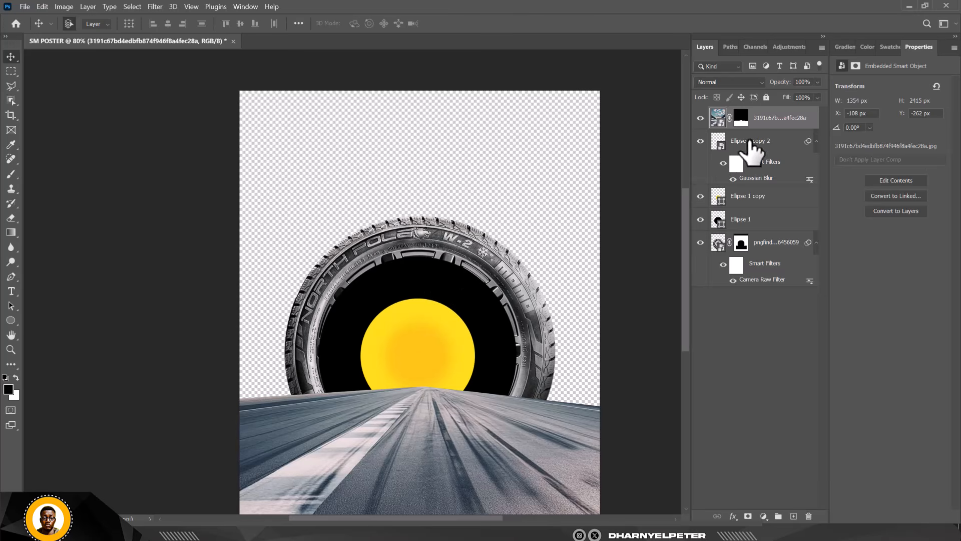
Select the three circle layers and the tire layer and move them together 70 px down behind the road.
left_click(764, 143)
left_click(790, 219, "shift")
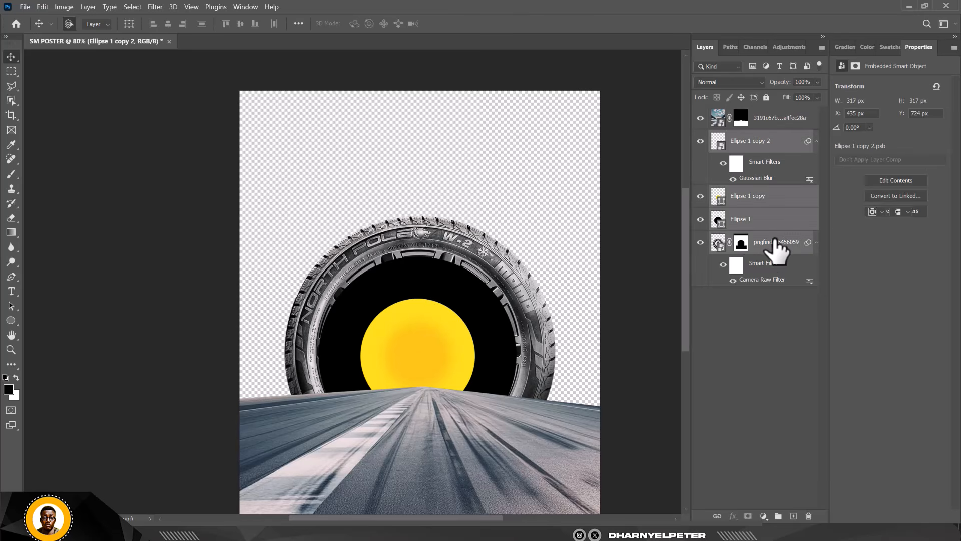
key("shift+Down")
key("shift+Down")
key("shift+Down")
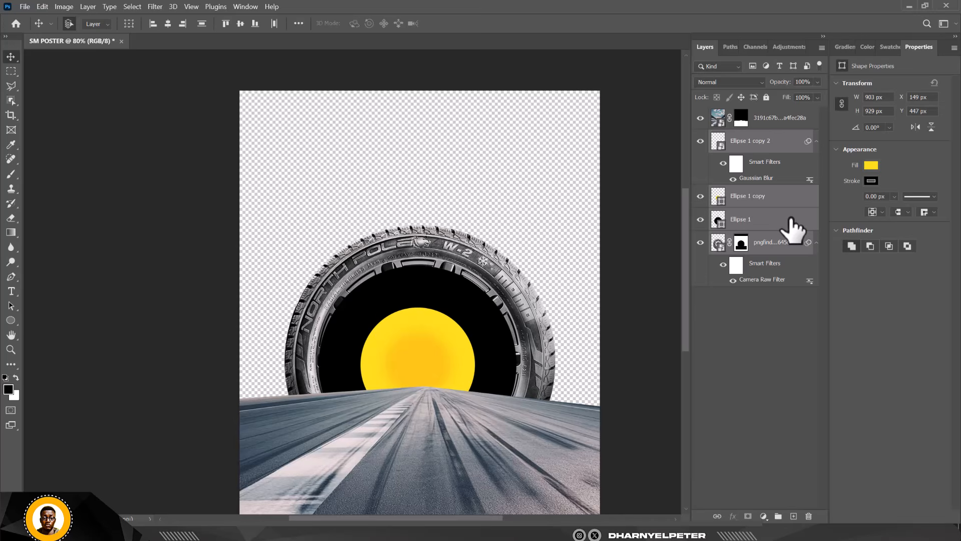
key("shift+Down")
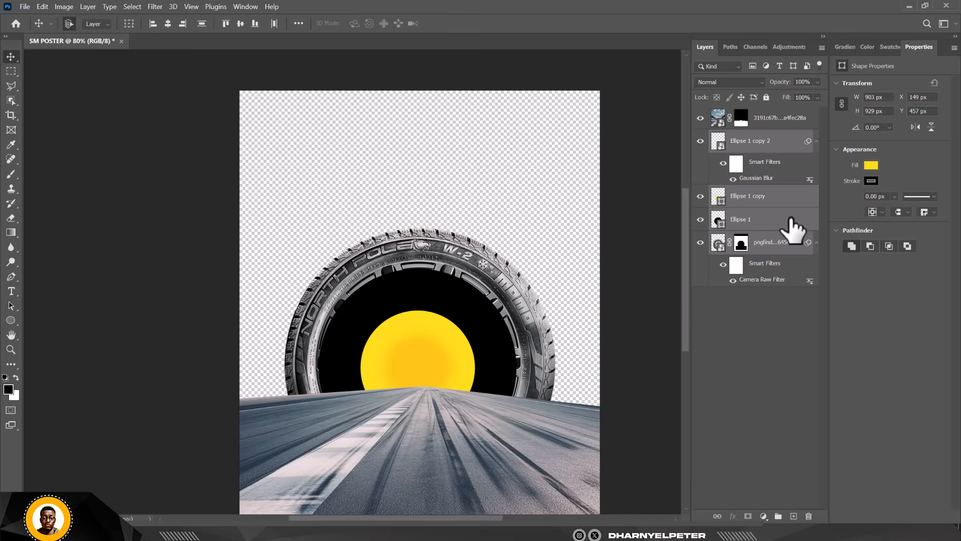
key("shift+Down")
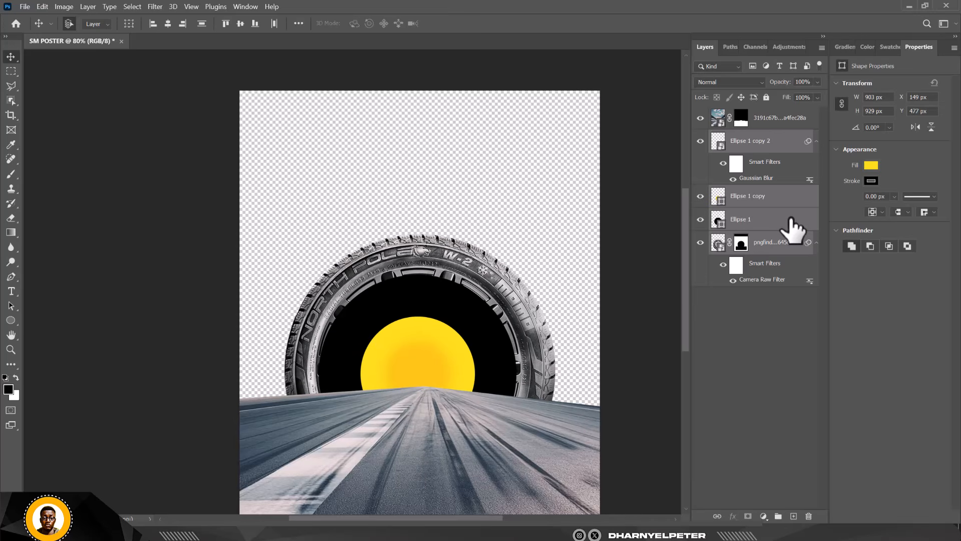
key("shift+Down")
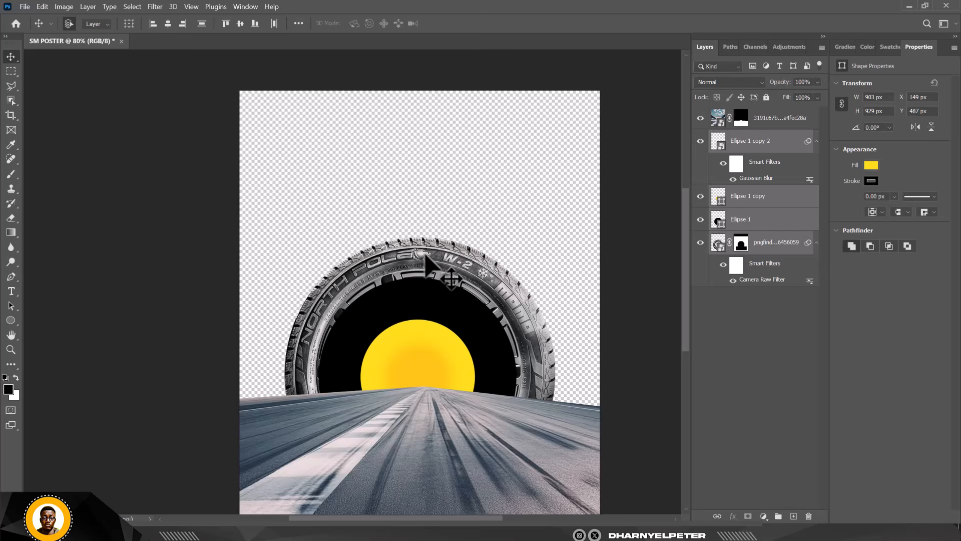
Add a Photo Filter adjustment clipped to the tire layer, using Warming Filter (85) at 35% density.
left_click(756, 243)
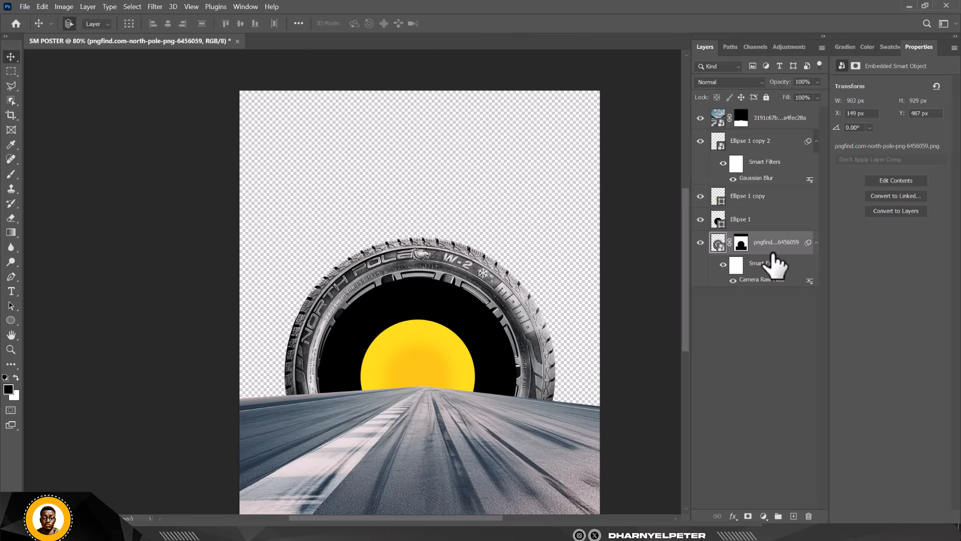
left_click(764, 517)
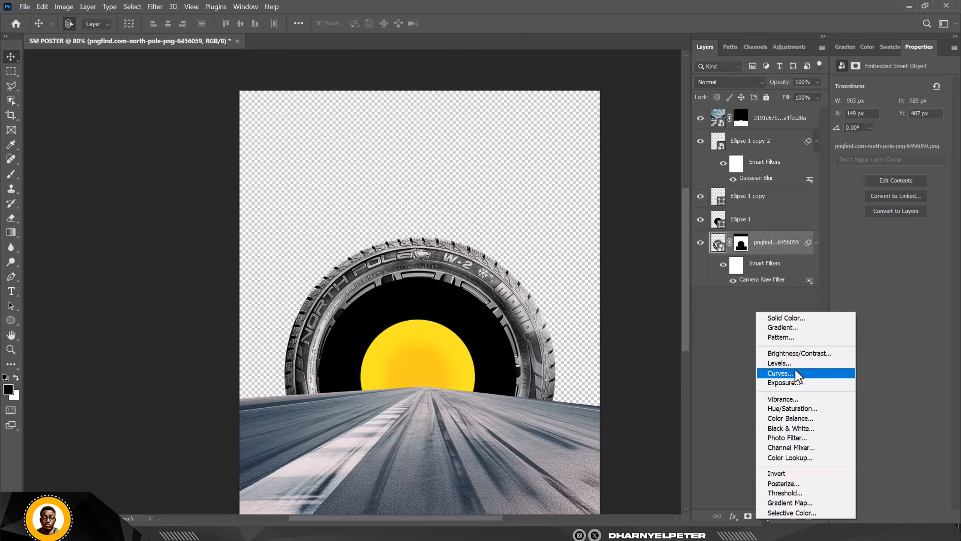
left_click(796, 438)
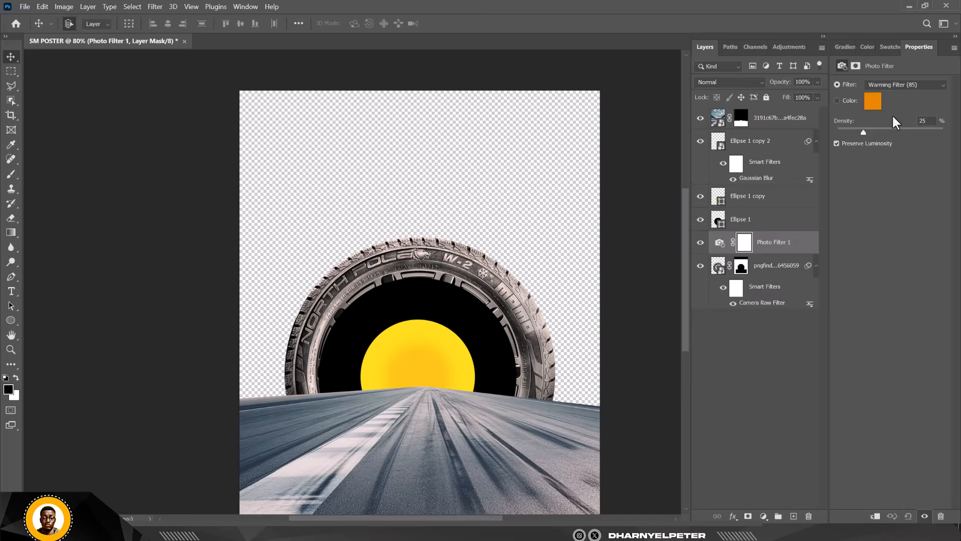
right_click(799, 247)
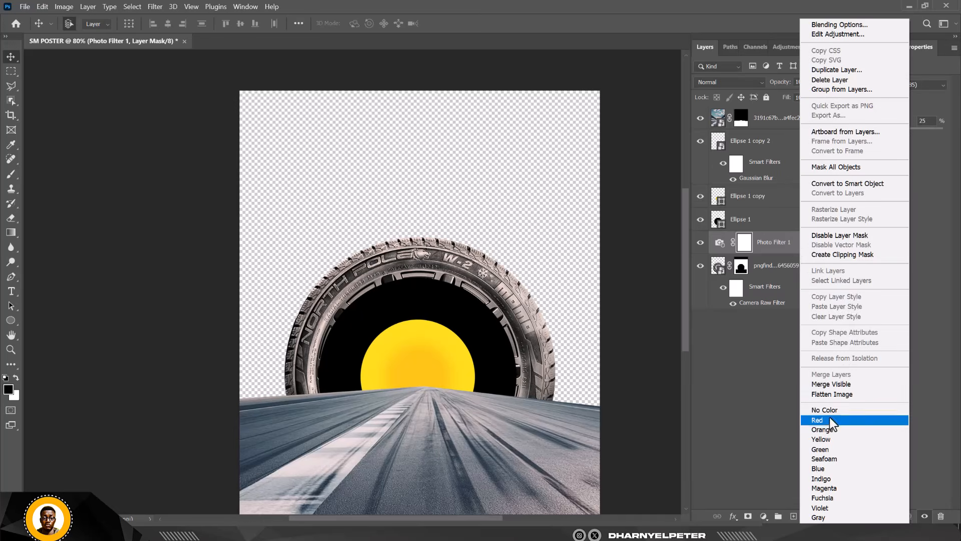
left_click(845, 254)
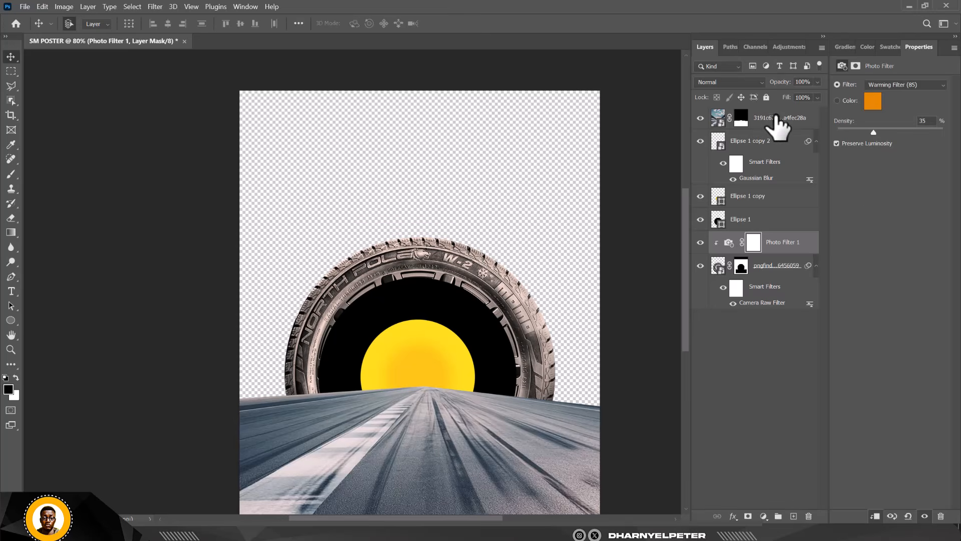
Add a Photo Filter adjustment clipped to the road layer, using Warming Filter (85) at 35% density.
left_click(775, 118)
left_click(763, 516)
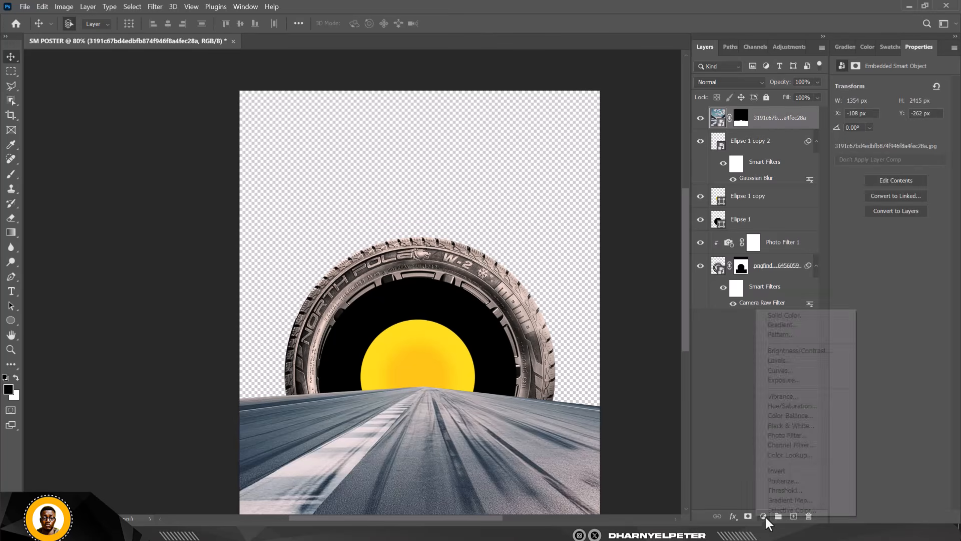
left_click(791, 435)
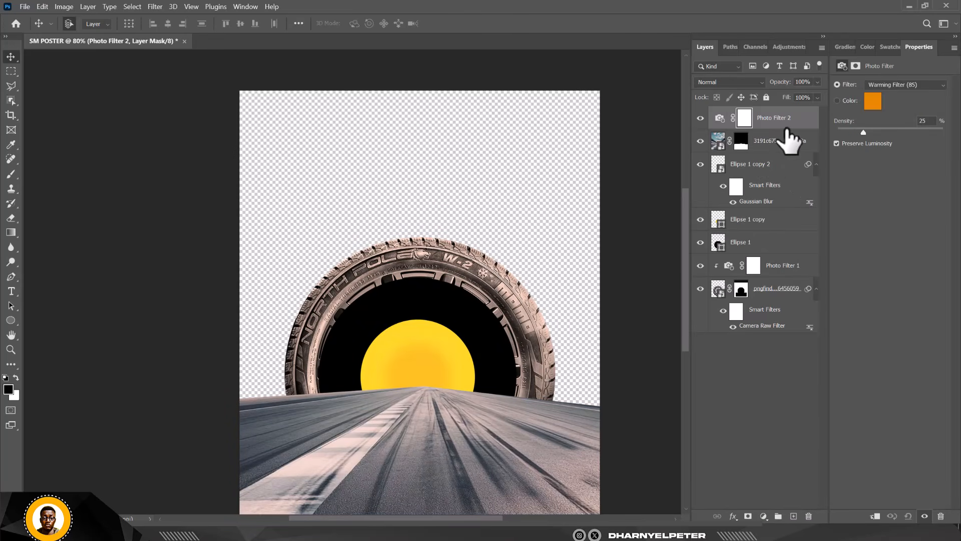
right_click(809, 125)
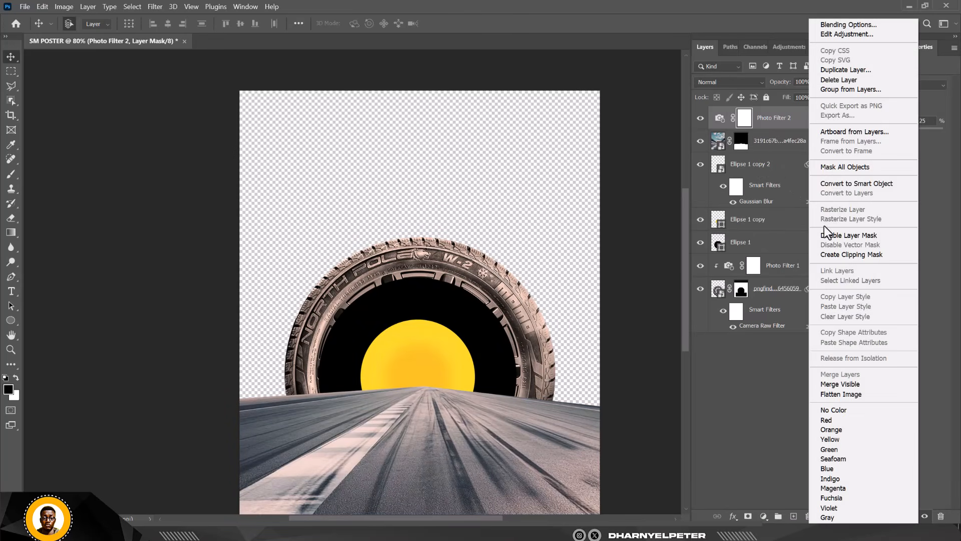
left_click(836, 256)
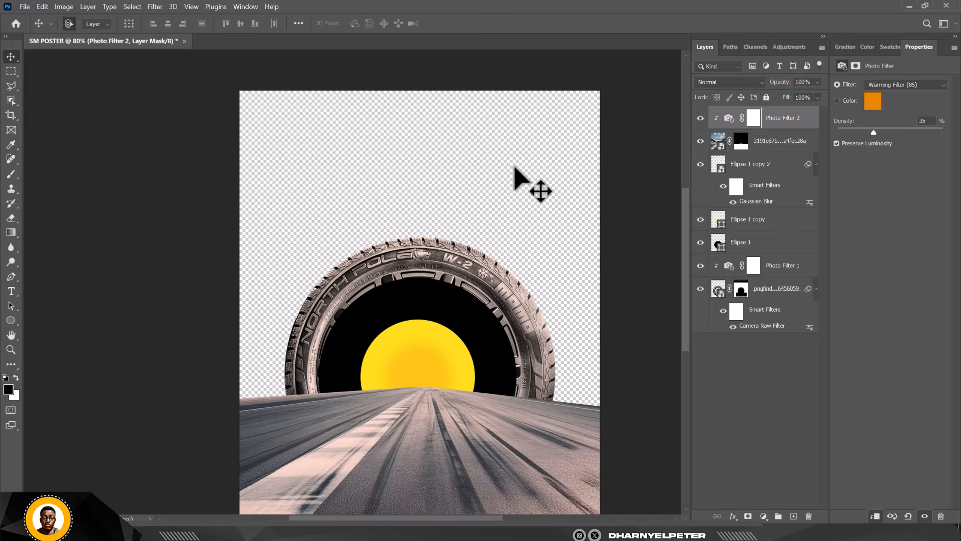
Darken the road with a clipped Exposure adjustment above its photo filter, with exposure -3.90 and gamma correction 0.80.
left_click(775, 143)
left_click(785, 123)
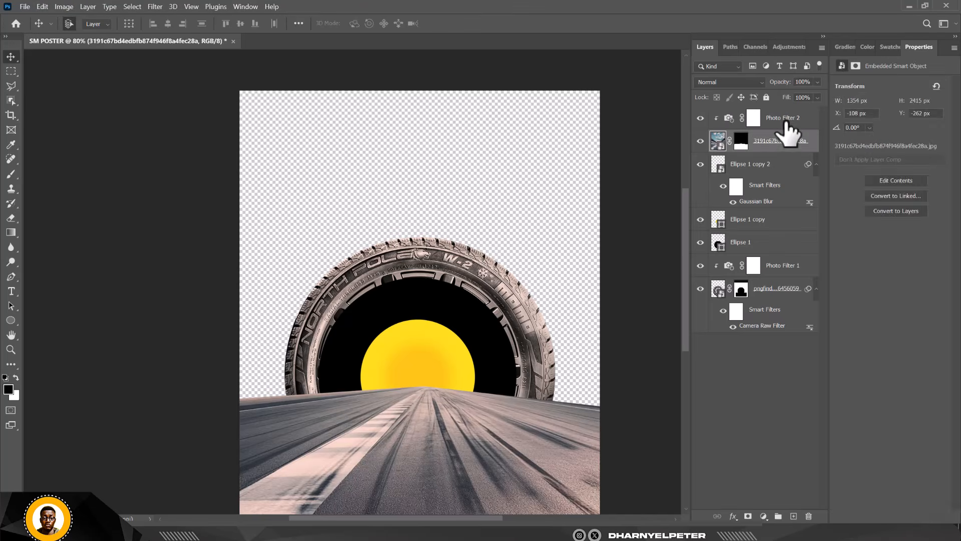
left_click(764, 516)
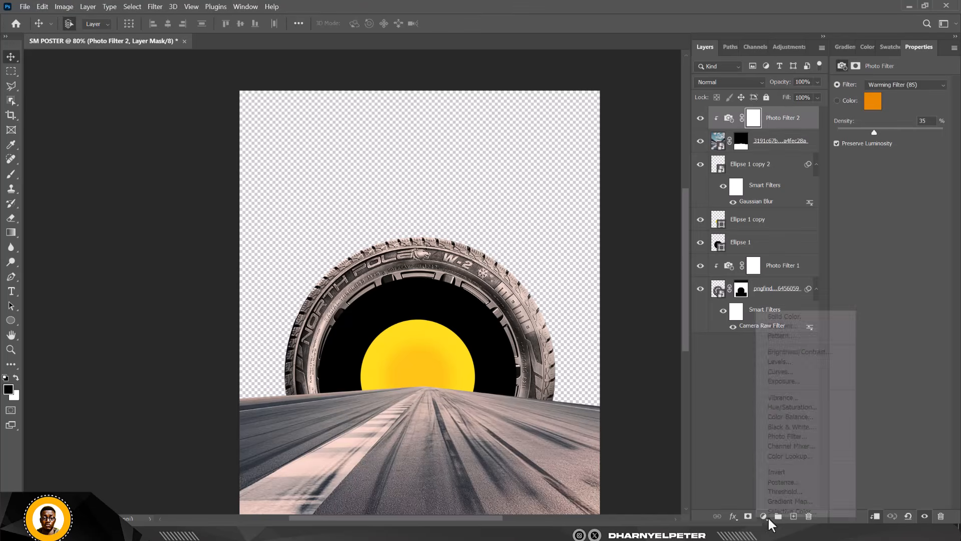
left_click(786, 383)
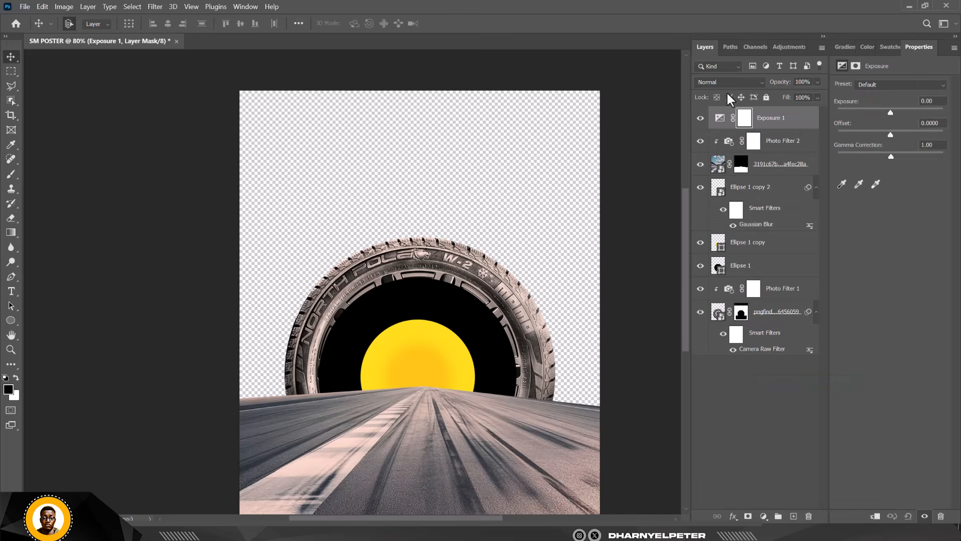
right_click(807, 120)
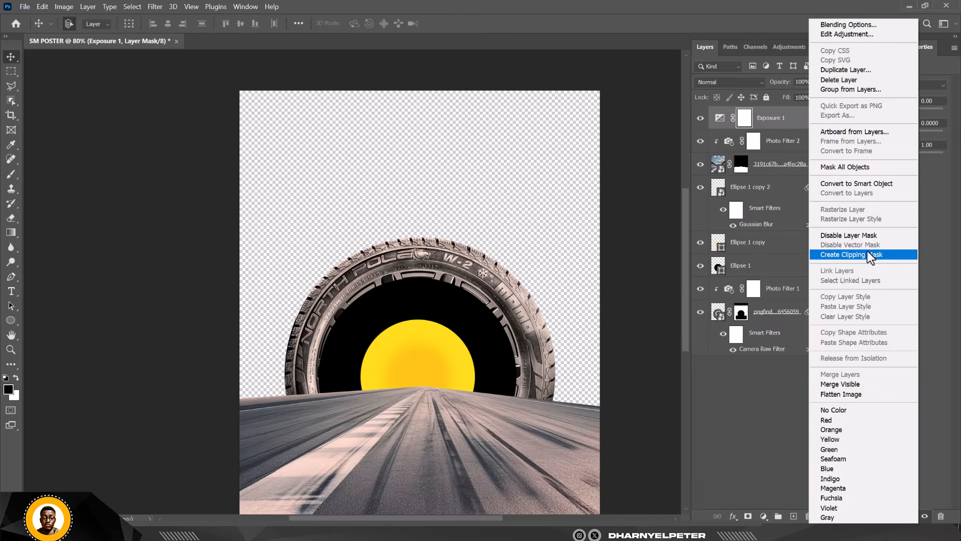
left_click(865, 255)
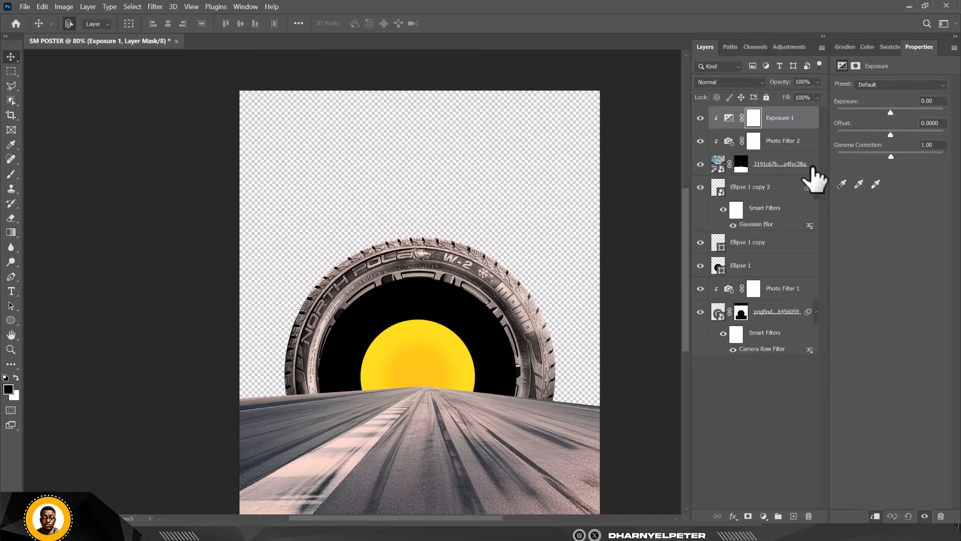
left_click_drag(891, 112, 863, 113)
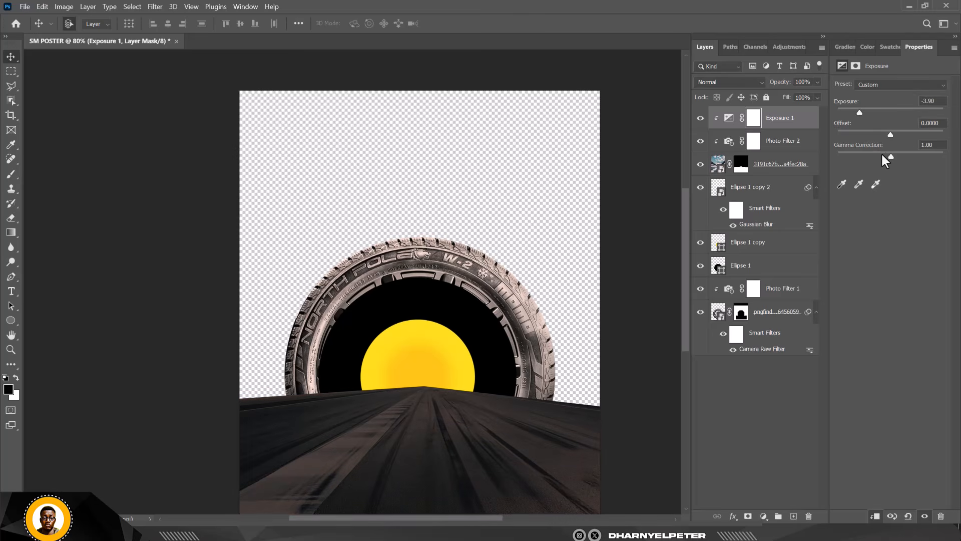
left_click_drag(894, 156, 903, 156)
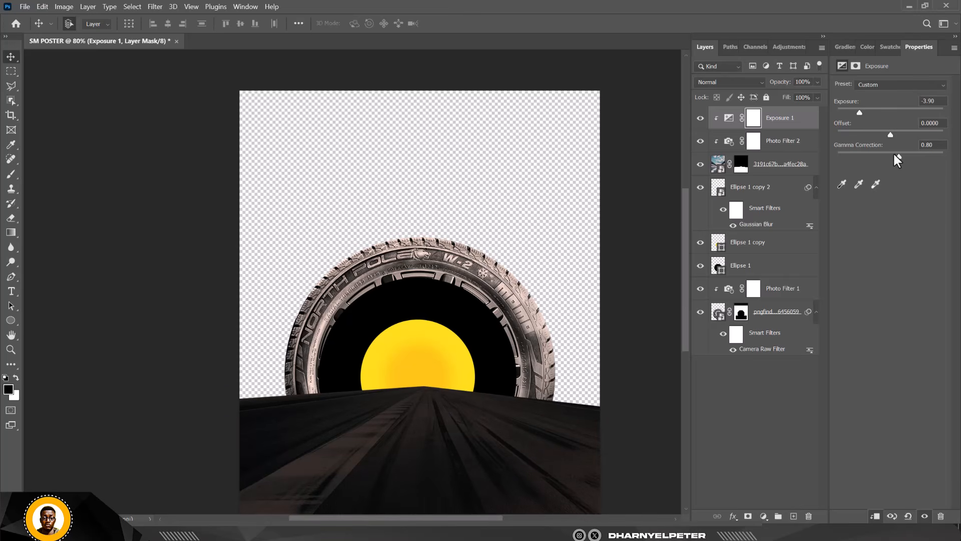
Invert the road's Exposure mask to black and paint white over the lower road with a soft 600 px brush.
left_click(753, 120)
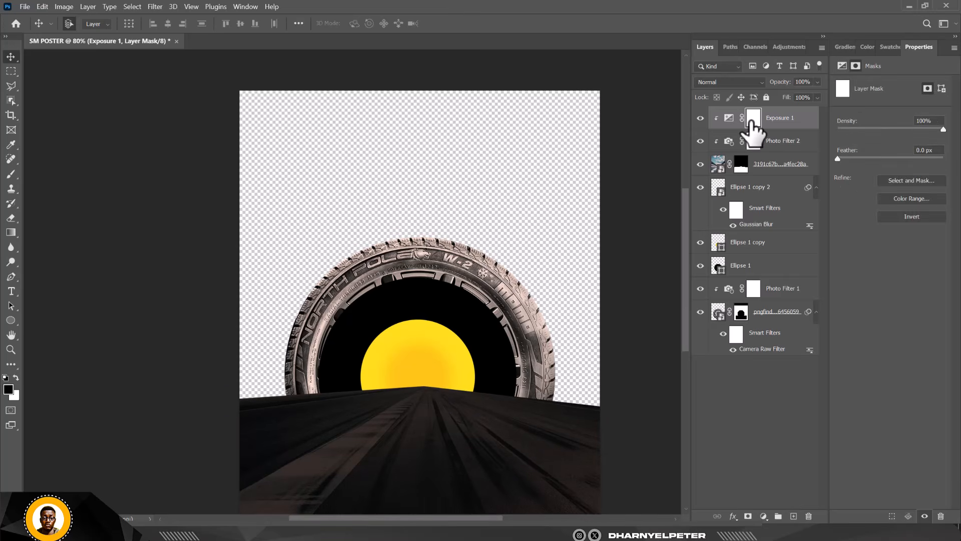
key("b")
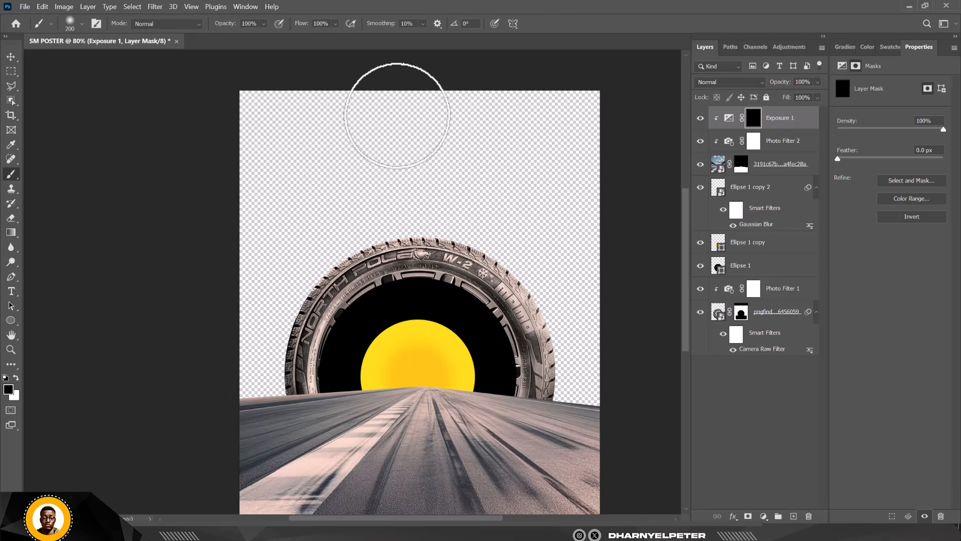
key("bracketright")
key("bracketright")
key("bracketright")
key("bracketright")
key("bracketright")
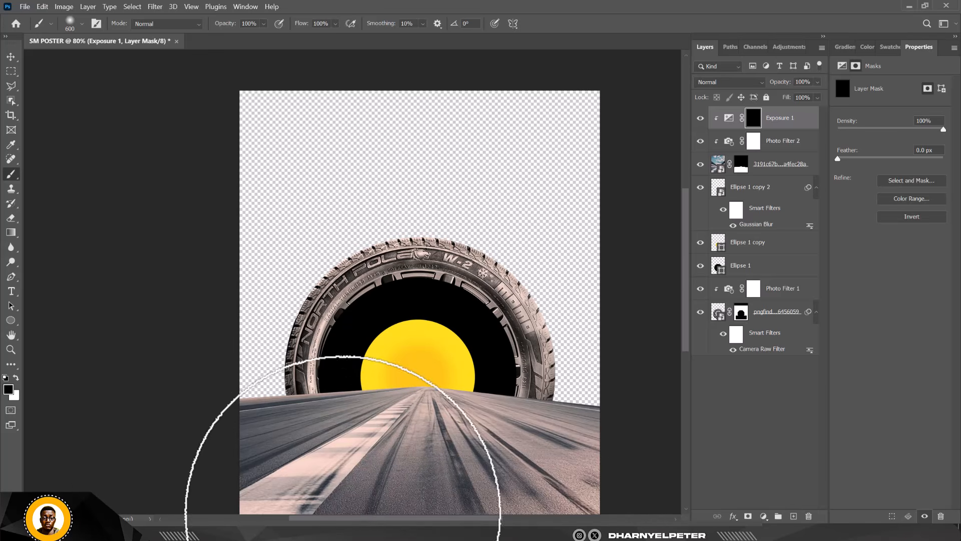
key("x")
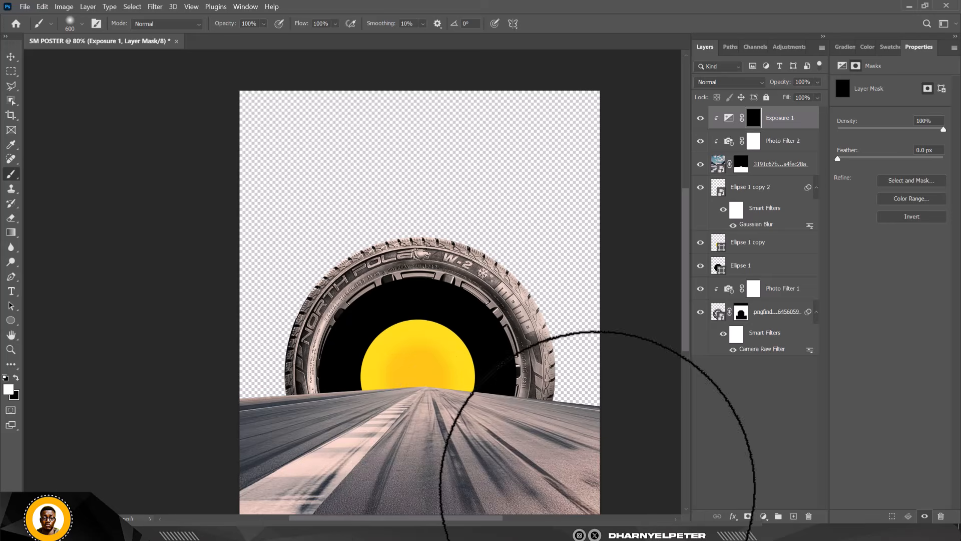
left_click_drag(571, 493, 185, 488)
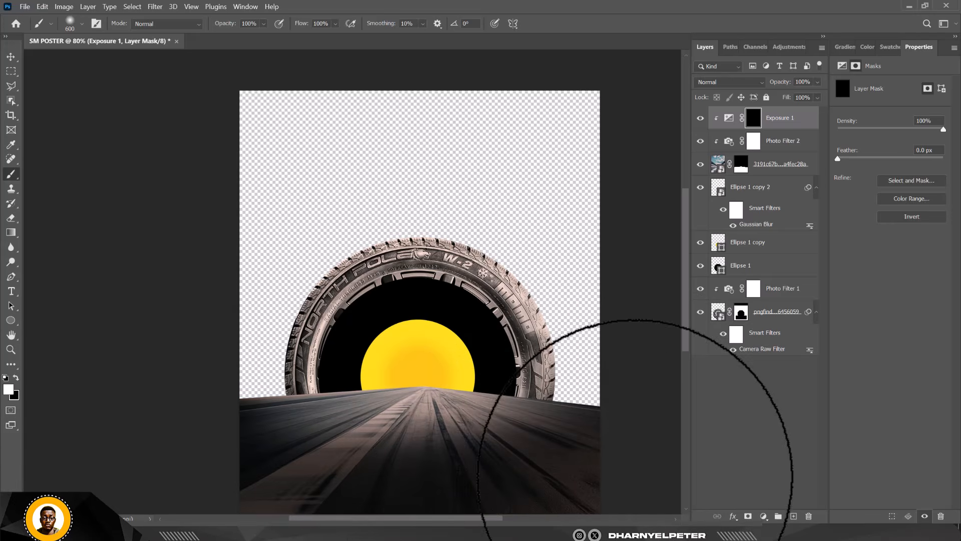
Darken the painted lower road further by setting its Exposure adjustment's exposure to -6.38.
scroll(388, 308, "down", 1)
scroll(387, 308, "down", 1)
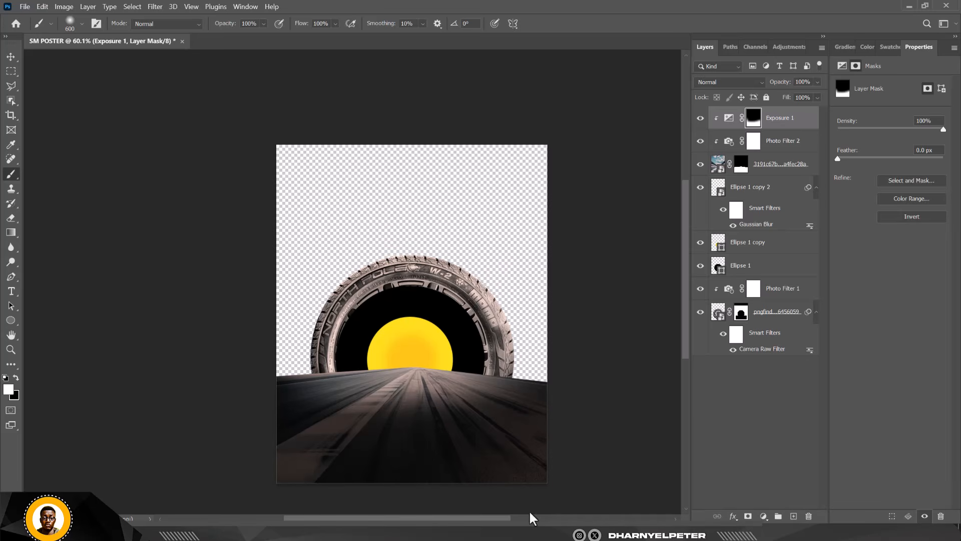
scroll(530, 464, "up", 2)
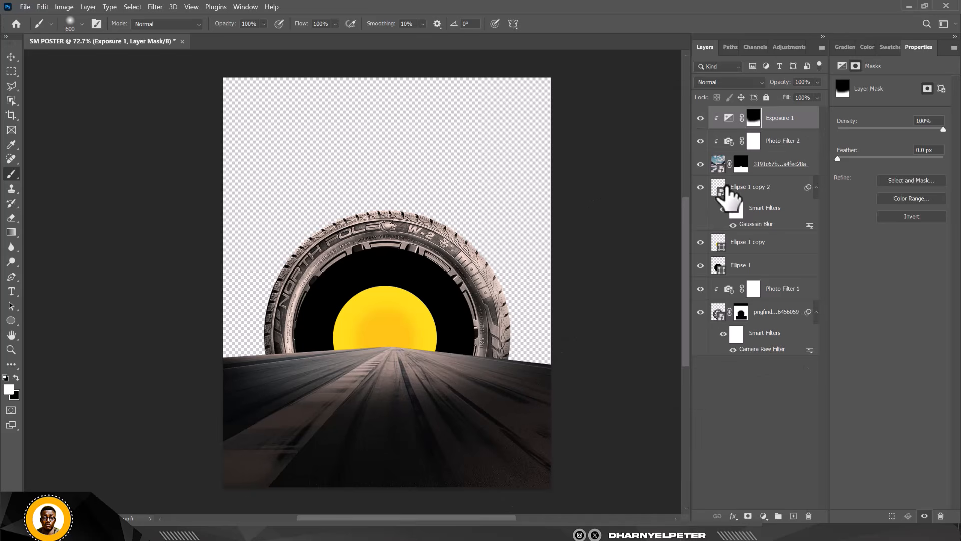
left_click(729, 118)
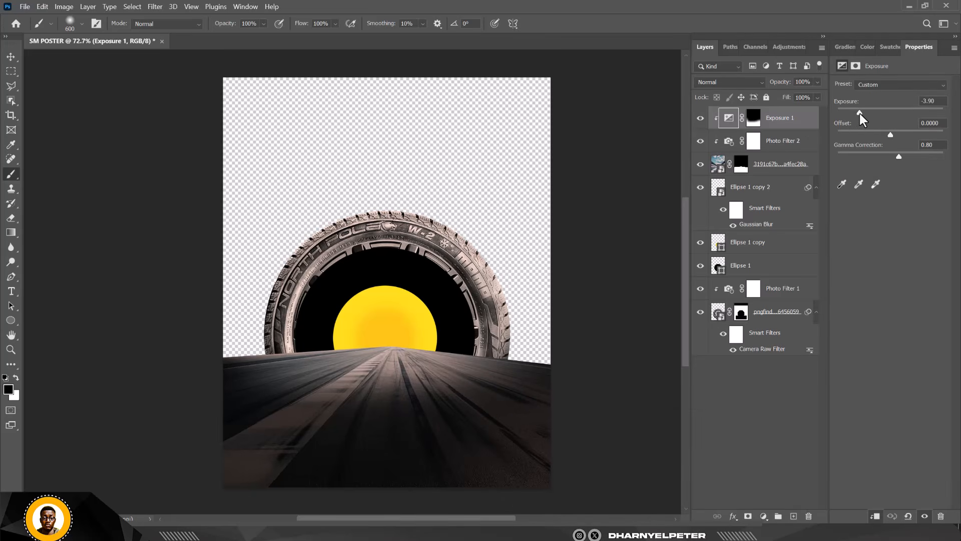
left_click_drag(856, 115, 854, 116)
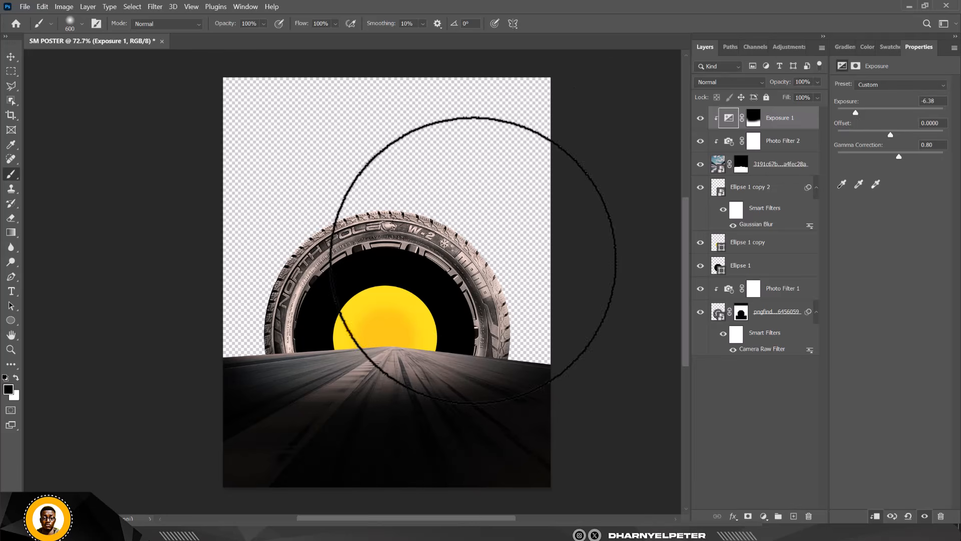
Add an Exposure adjustment clipped to the tire above its photo filter, with exposure -2.41 and gamma correction 0.60.
left_click(778, 313)
left_click(796, 289)
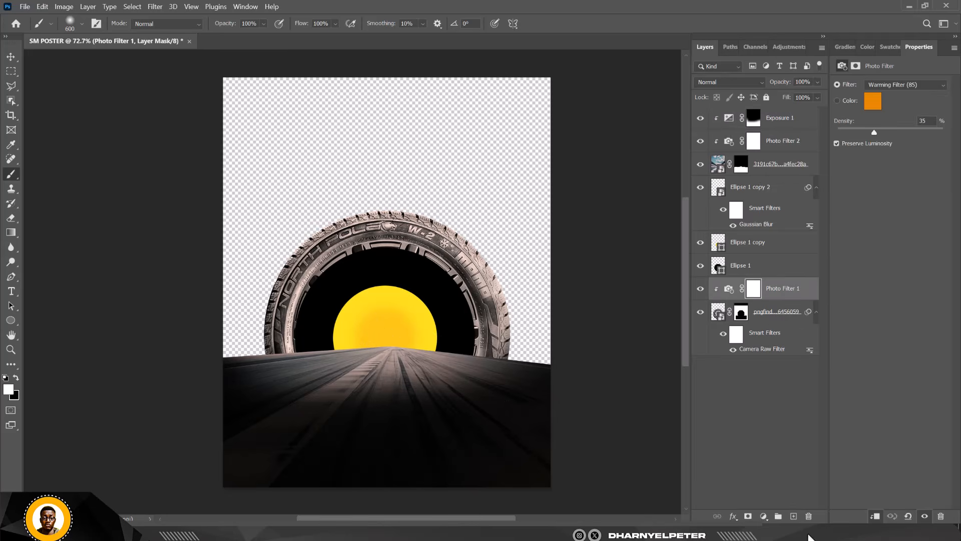
left_click(763, 515)
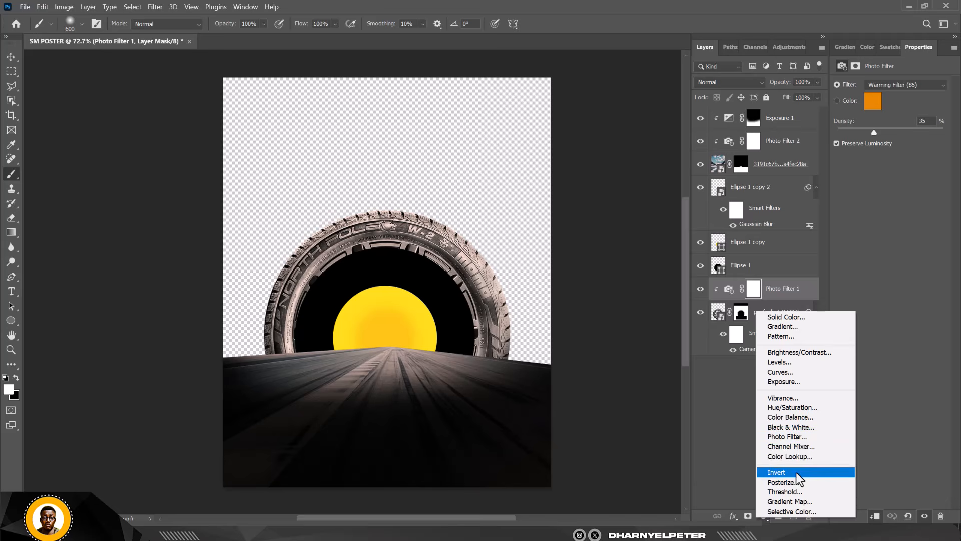
left_click(785, 382)
right_click(804, 294)
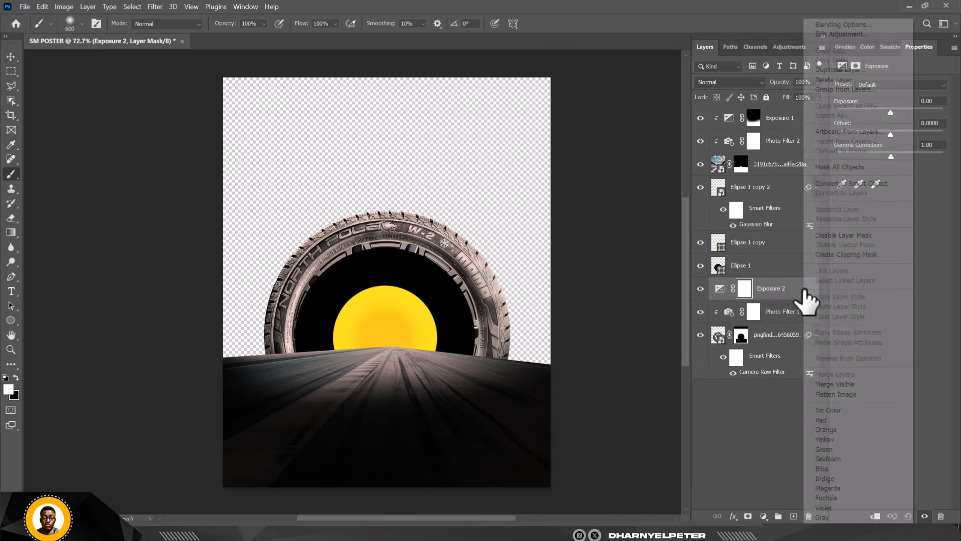
left_click(842, 254)
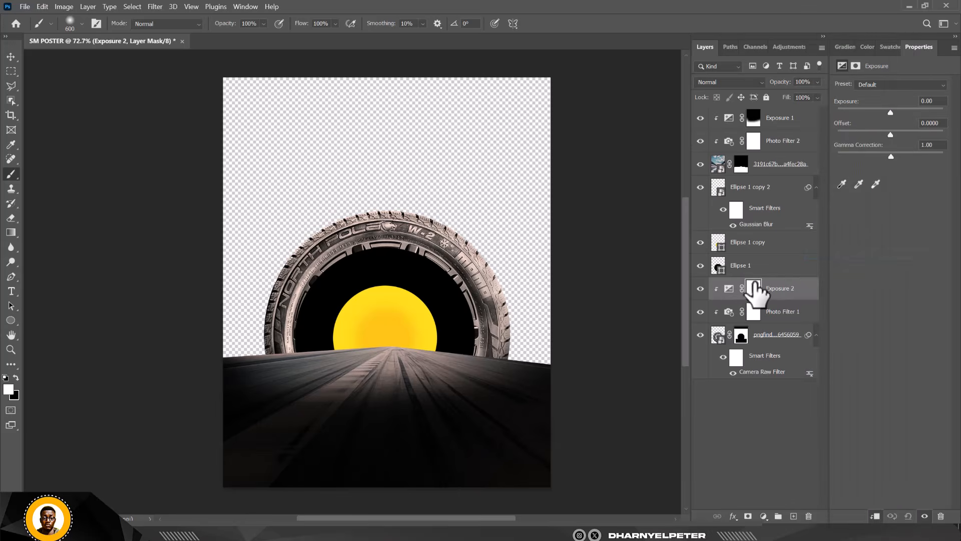
left_click_drag(890, 111, 871, 114)
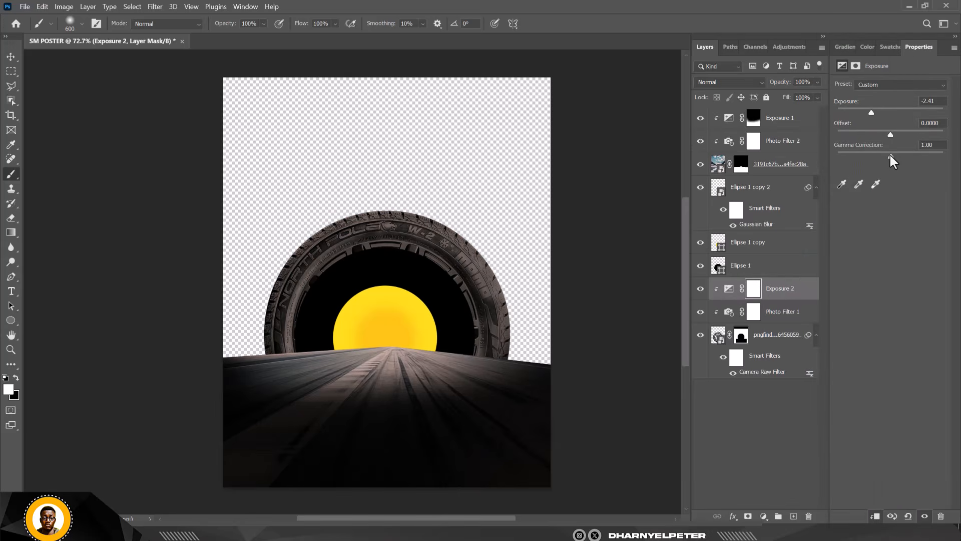
left_click_drag(893, 155, 906, 156)
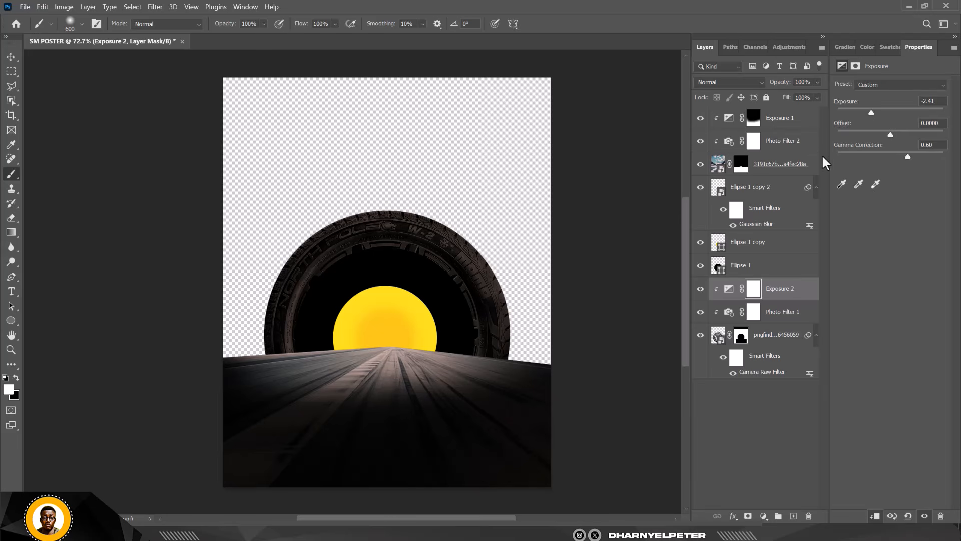
Invert the tire's Exposure mask to black and paint white over the tire's lower sides and inner area with a soft 400 px brush.
left_click(753, 289)
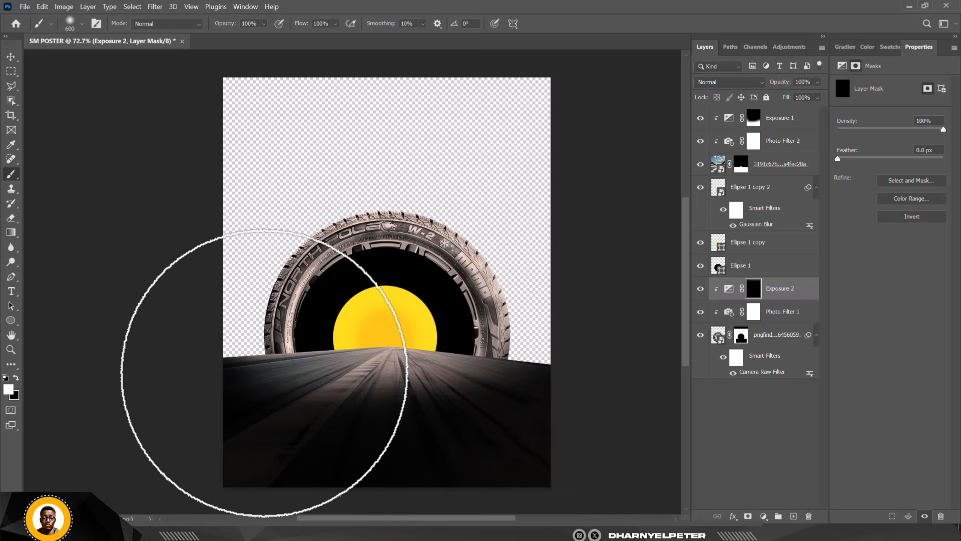
key("bracketleft")
key("bracketleft")
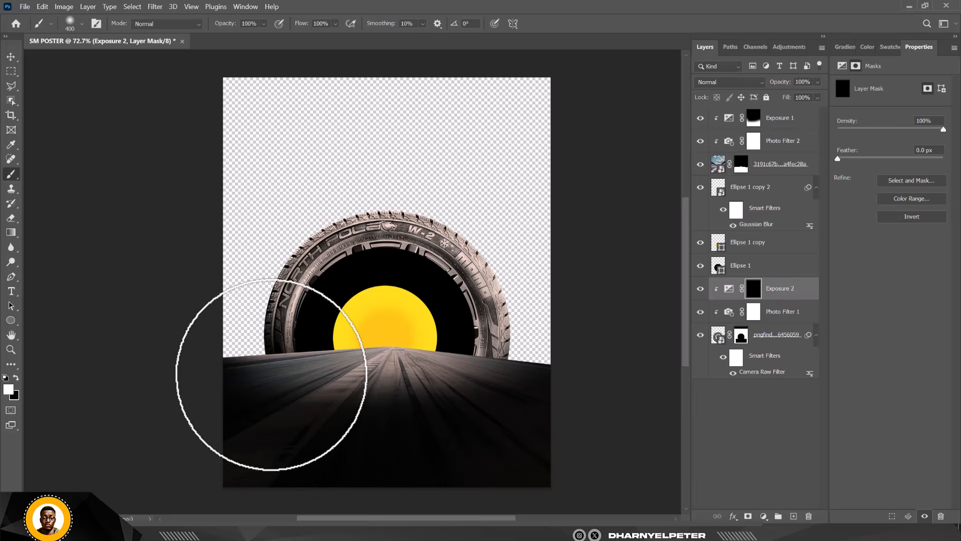
mouse_move(271, 374)
left_mouse_down()
mouse_move(306, 327)
mouse_move(332, 324)
left_mouse_up()
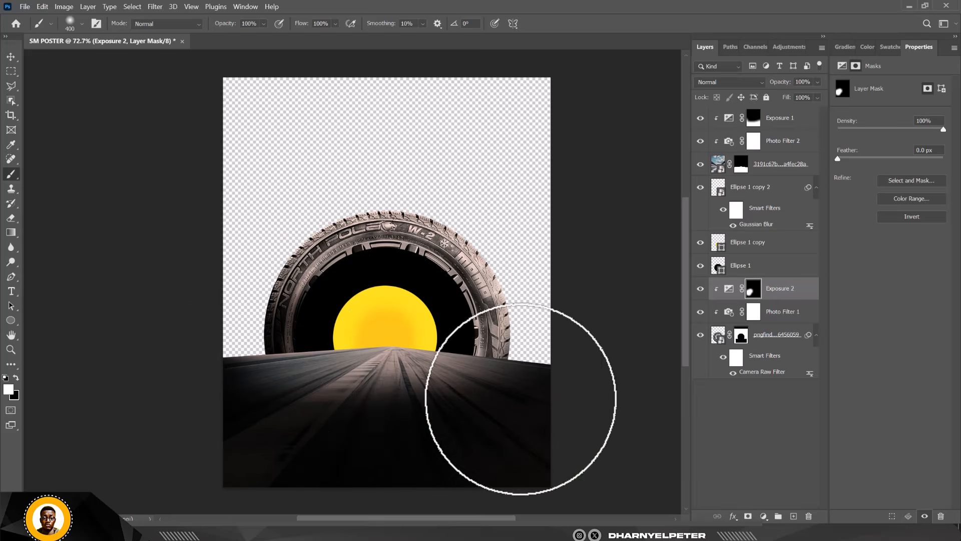
mouse_move(471, 367)
left_mouse_down()
mouse_move(450, 348)
mouse_move(521, 387)
mouse_move(445, 344)
left_mouse_up()
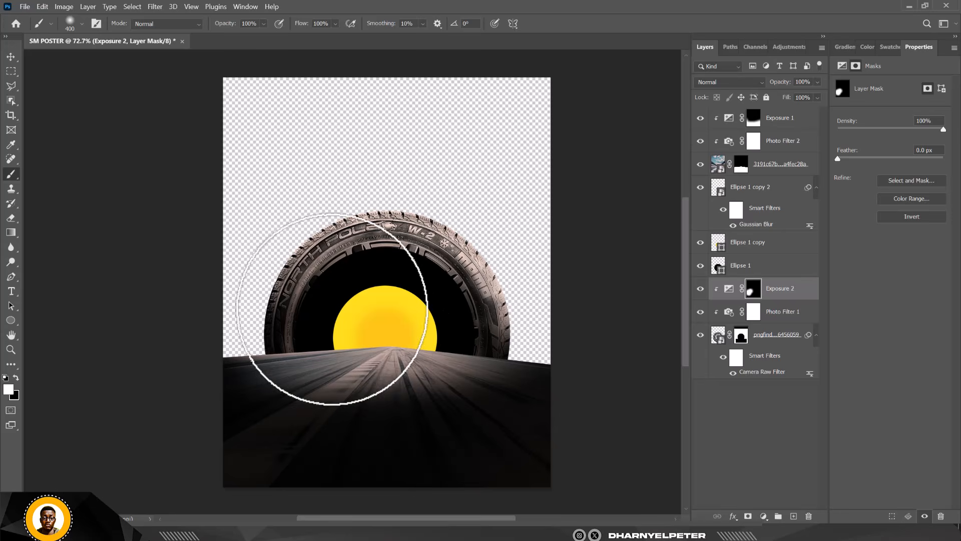
mouse_move(332, 309)
left_mouse_down()
mouse_move(459, 321)
mouse_move(418, 306)
mouse_move(411, 321)
left_mouse_up()
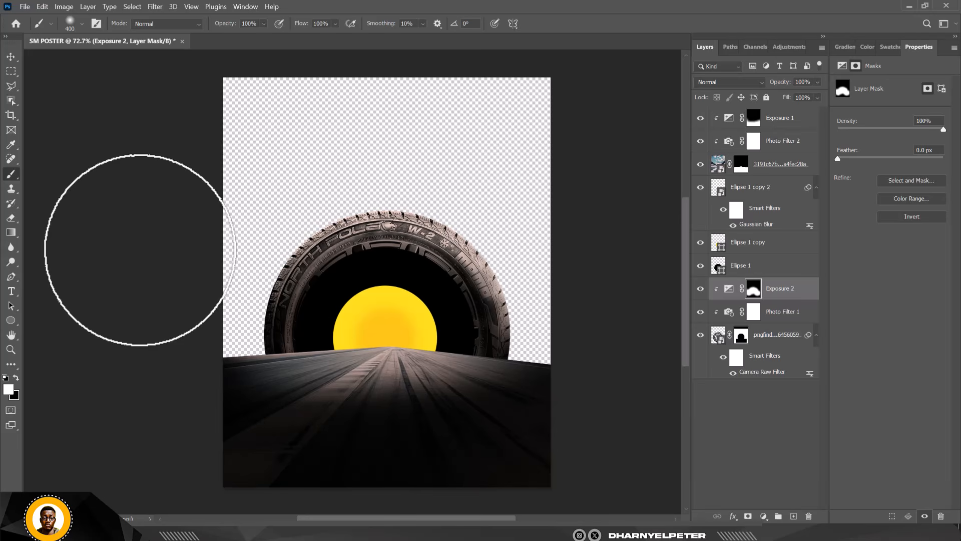
Group the three circle layers with the tire and its two adjustments, and name the group Image 1.
left_click(11, 57)
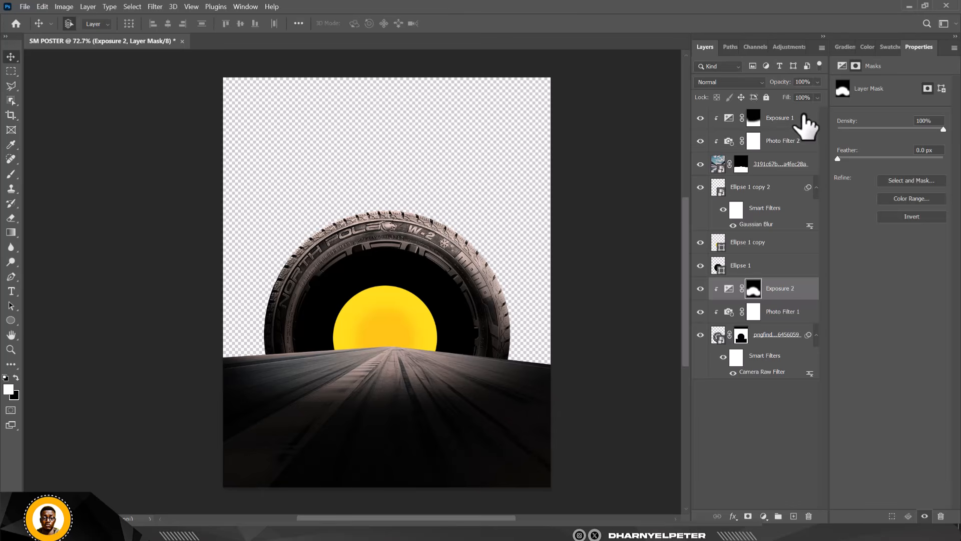
left_click(771, 339)
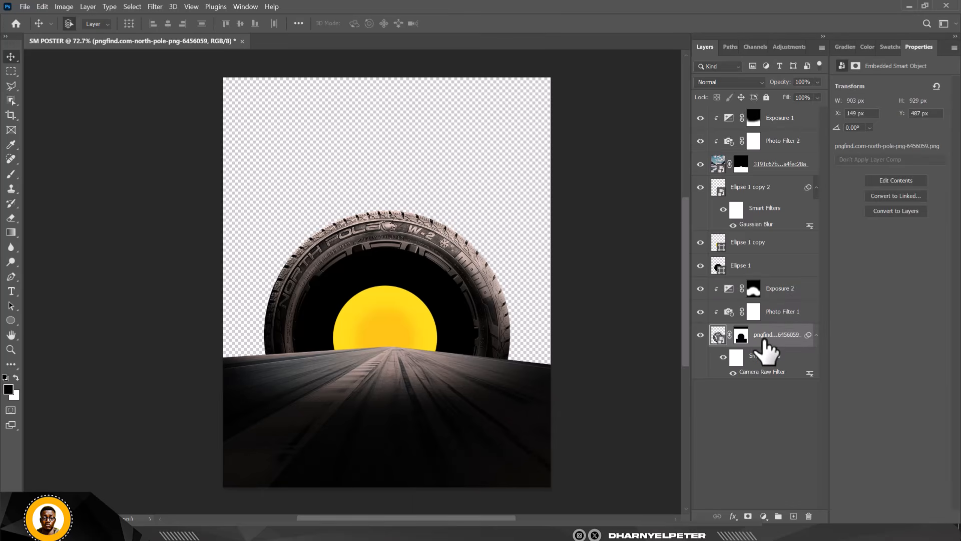
left_click(771, 190)
left_click(782, 343, "shift")
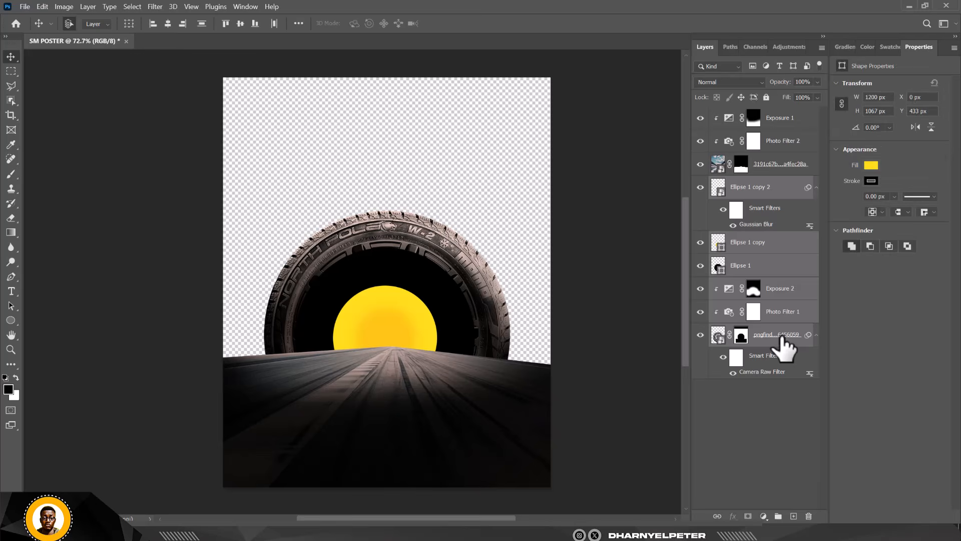
key("ctrl+g")
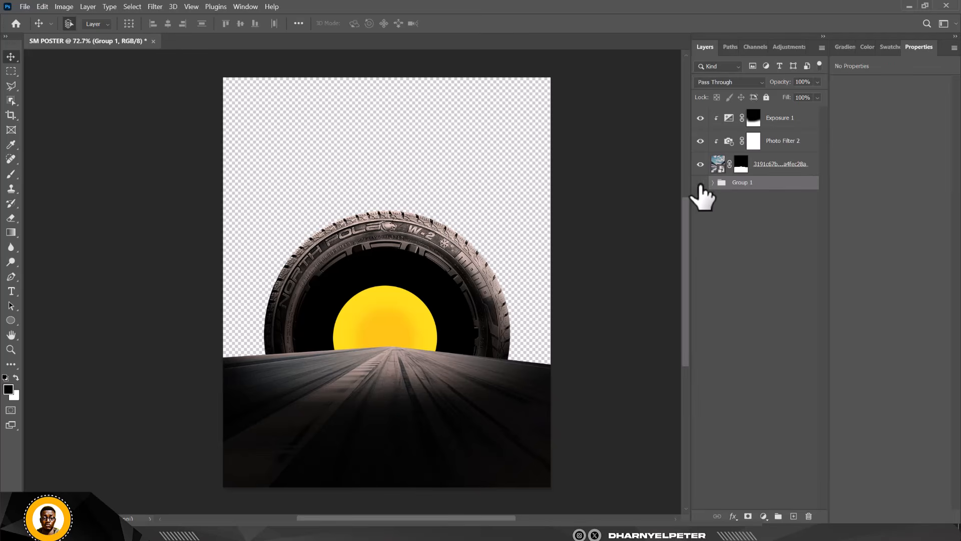
left_click(700, 182)
left_click(700, 182)
Group the road layer with its Photo Filter and Exposure adjustments, name the group ROAD, and select the Image 1 group.
left_click(765, 165)
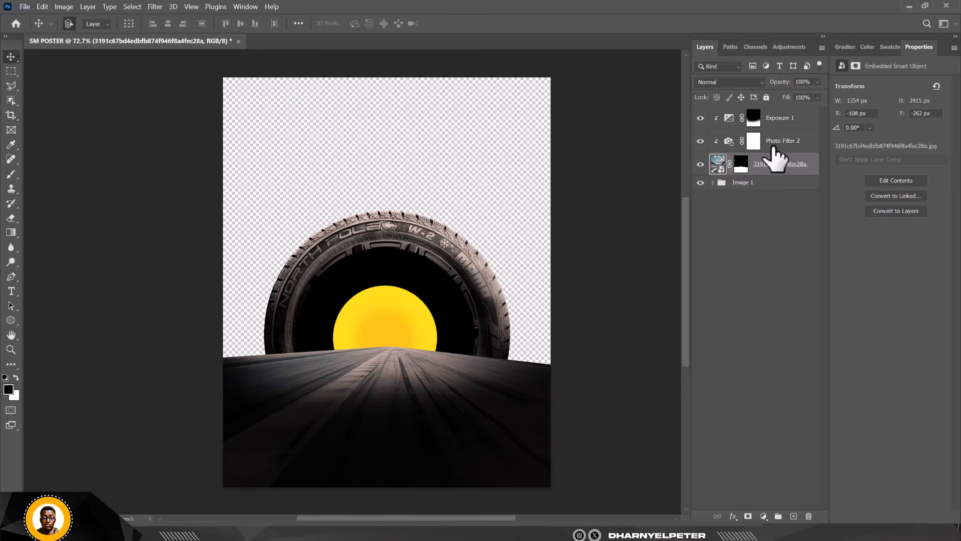
left_click(791, 114, "shift")
key("ctrl+g")
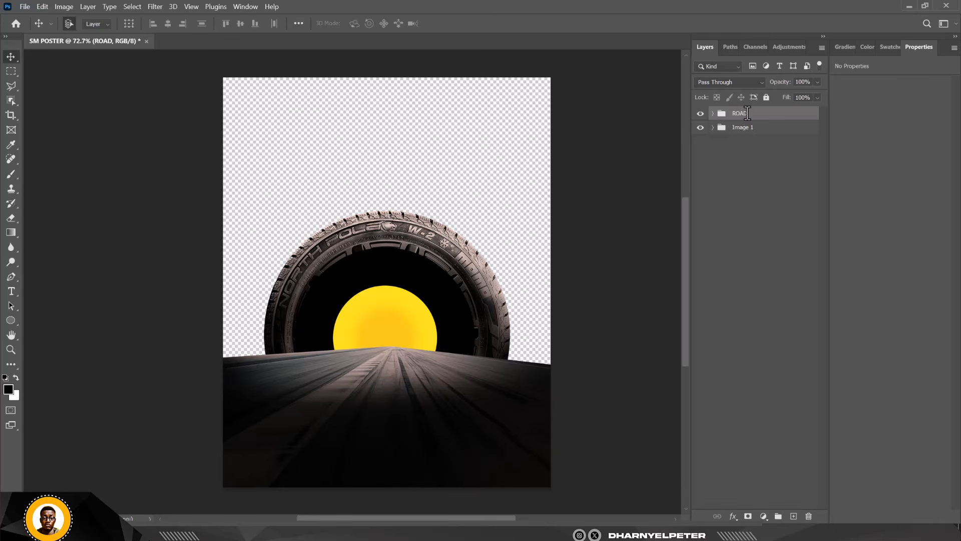
left_click(774, 131)
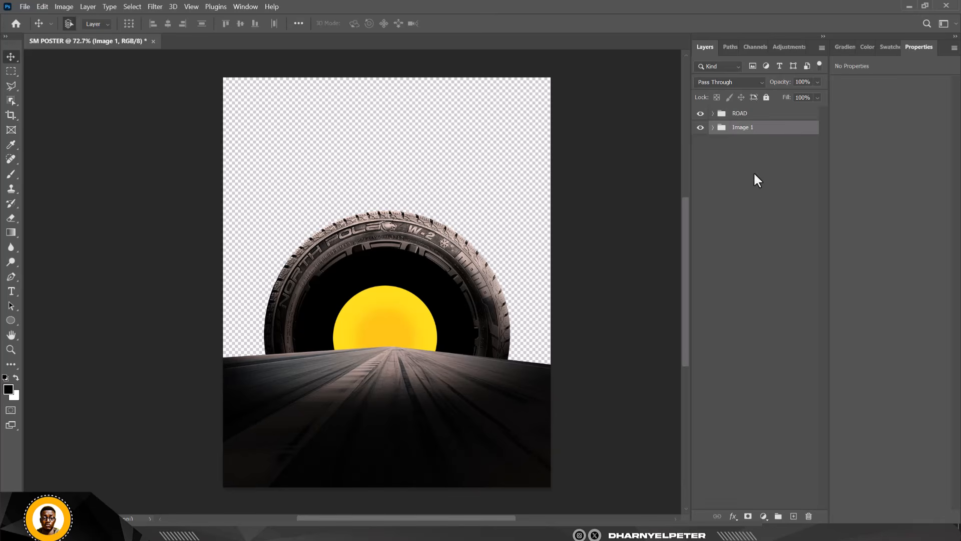
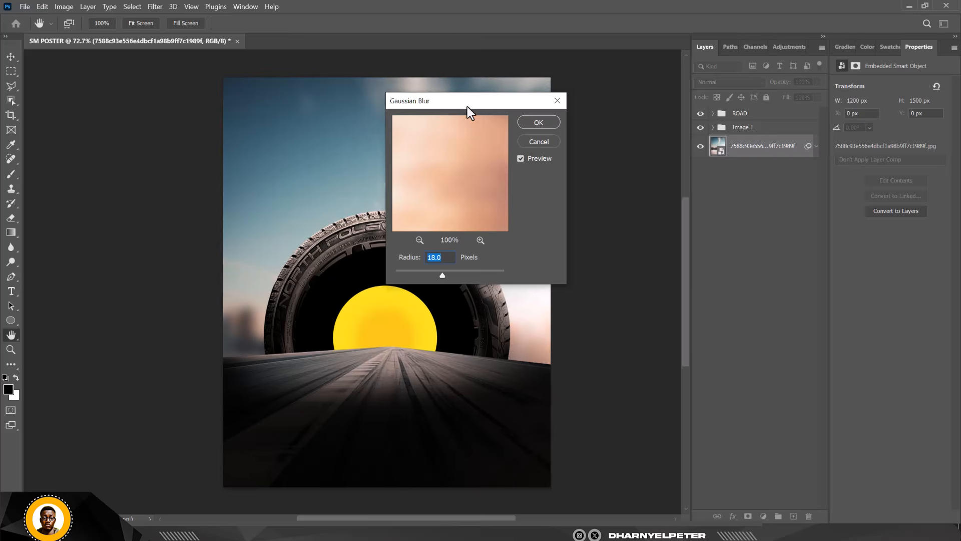
Apply a slight Gaussian Blur to the sky and city background layer, keeping clouds and buildings recognizable.
left_click_drag(467, 106, 645, 107)
left_click_drag(599, 275, 588, 275)
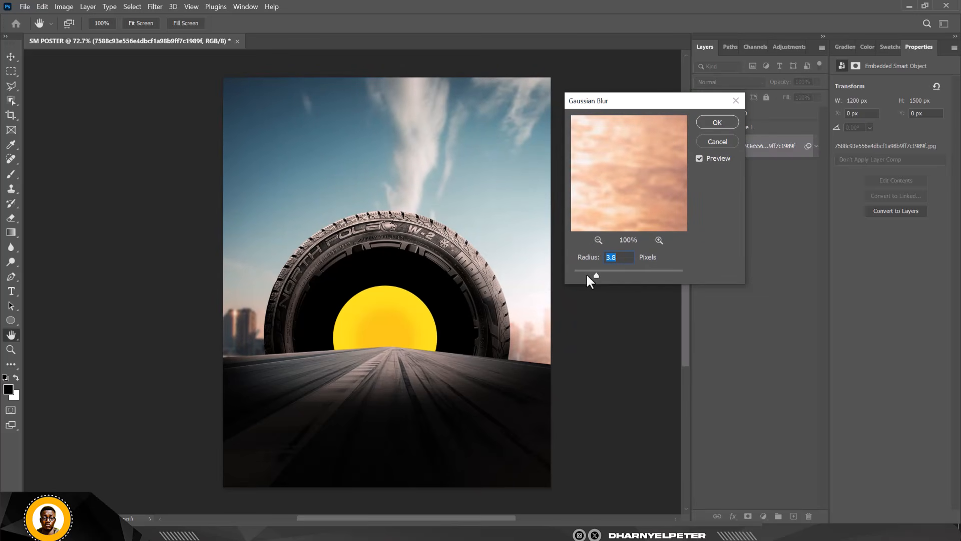
left_click(585, 275)
left_click(713, 123)
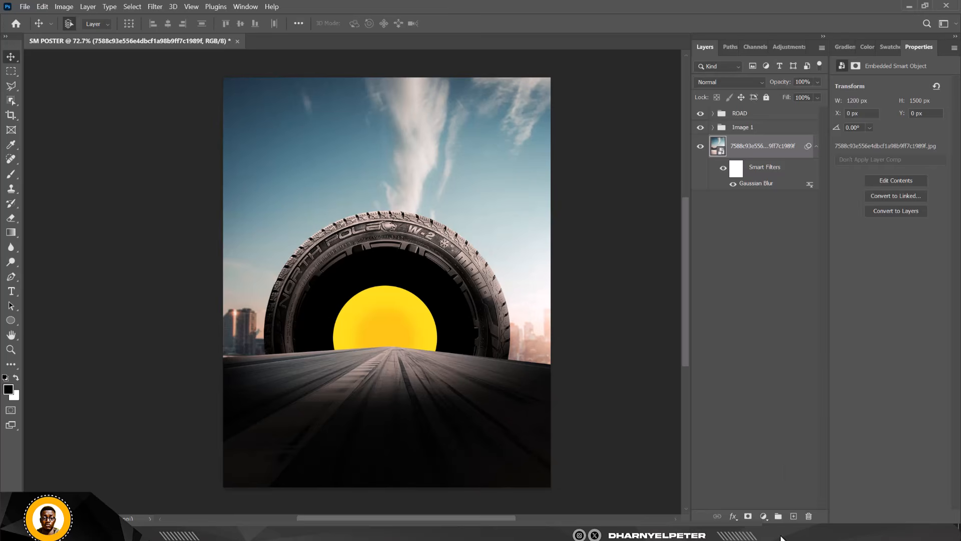
Tint the sky background orange with a Hue/Saturation adjustment above it, using Colorize with hue 34 and saturation 80.
left_click(763, 516)
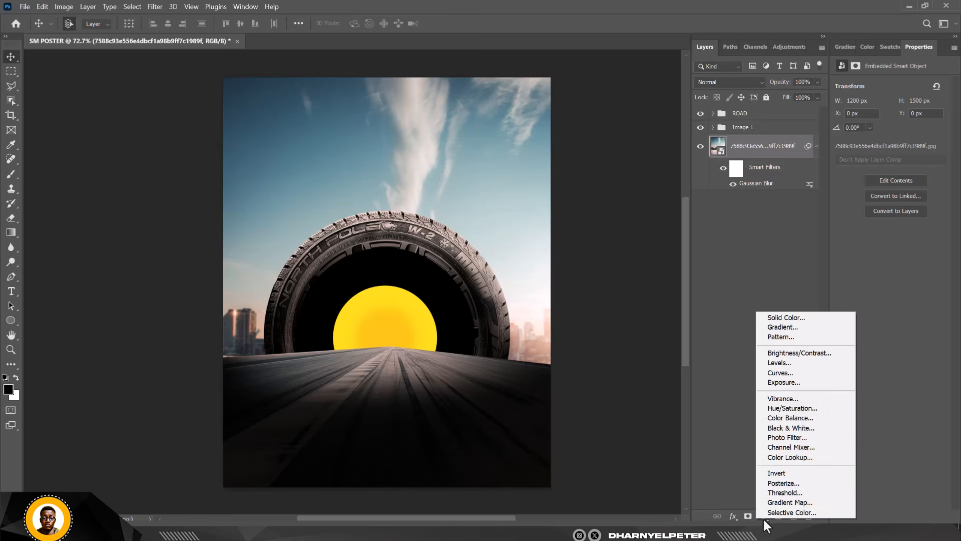
left_click(800, 410)
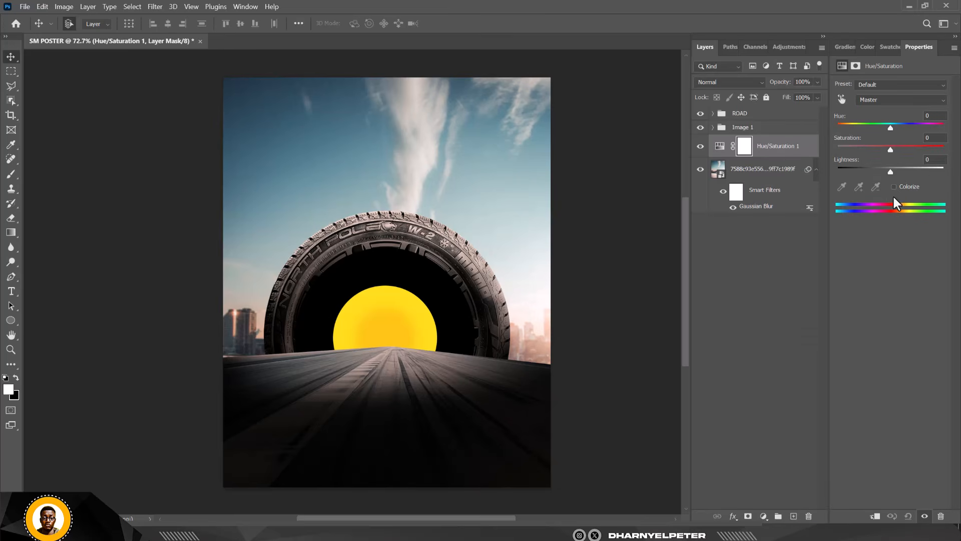
left_click(894, 186)
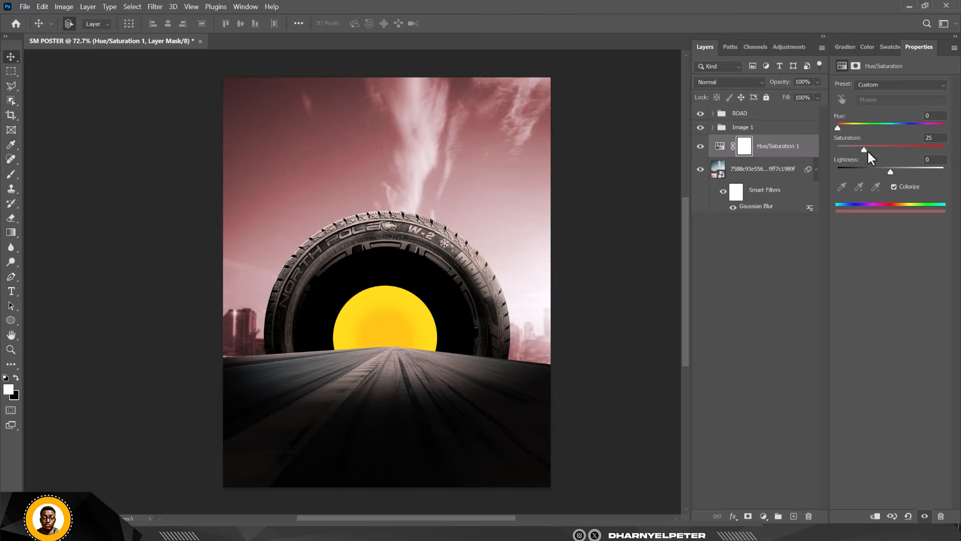
left_click_drag(863, 148, 893, 150)
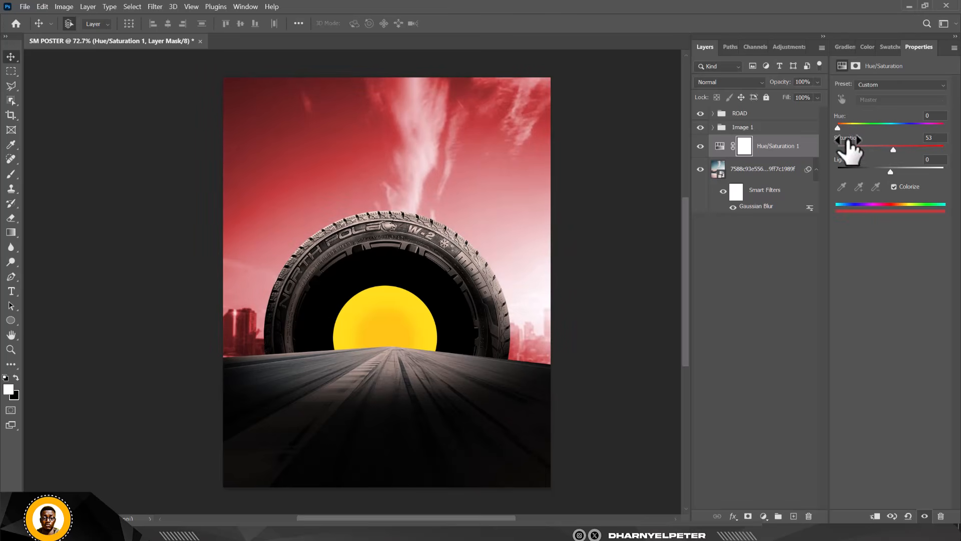
left_click_drag(840, 127, 848, 129)
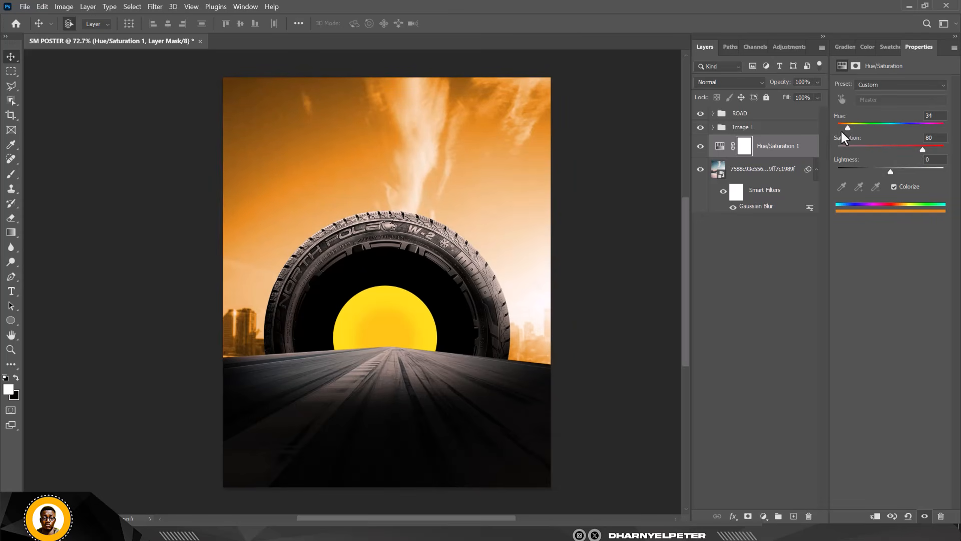
Shift the sky's Hue/Saturation tint to hue 46 and confirm the sky layer's Gaussian Blur at a radius of 3.2 pixels.
left_click_drag(846, 127, 851, 128)
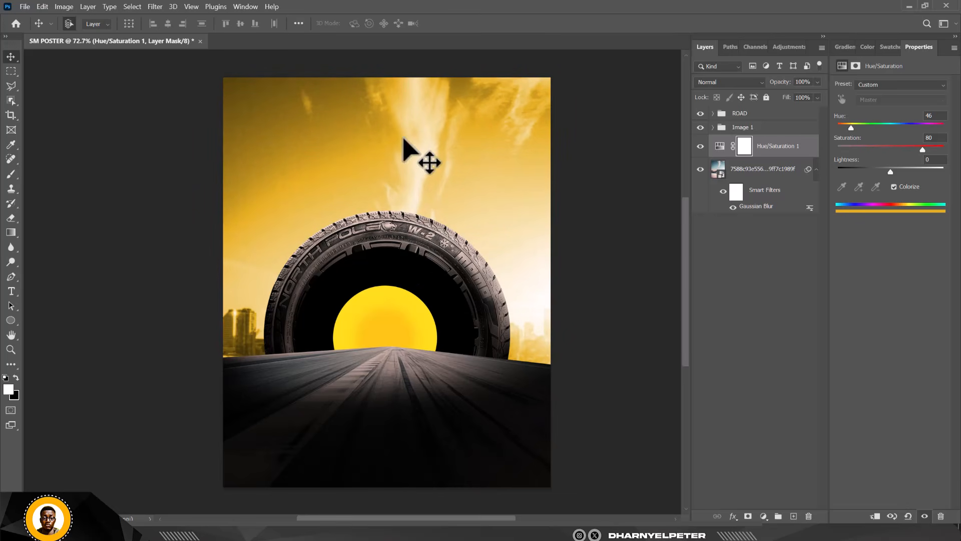
double_click(760, 206)
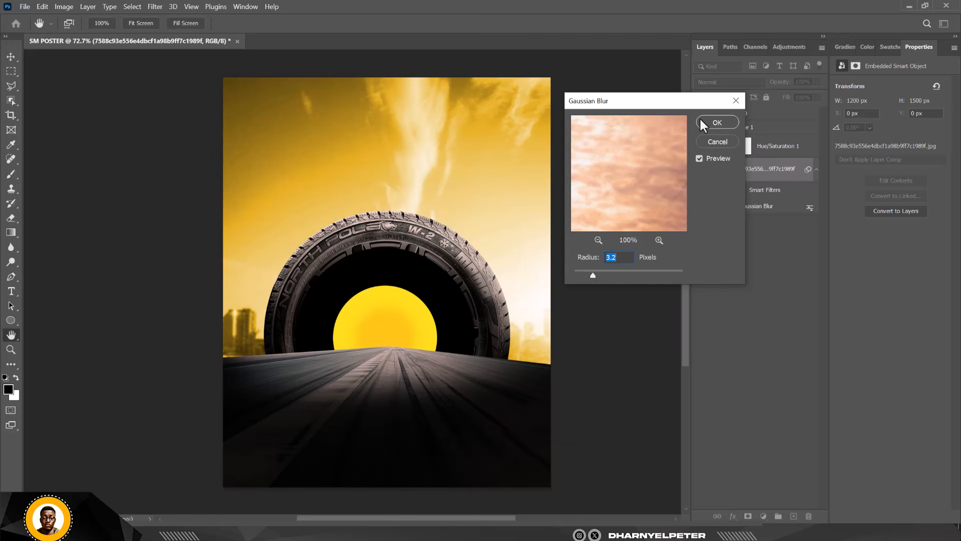
left_click(724, 123)
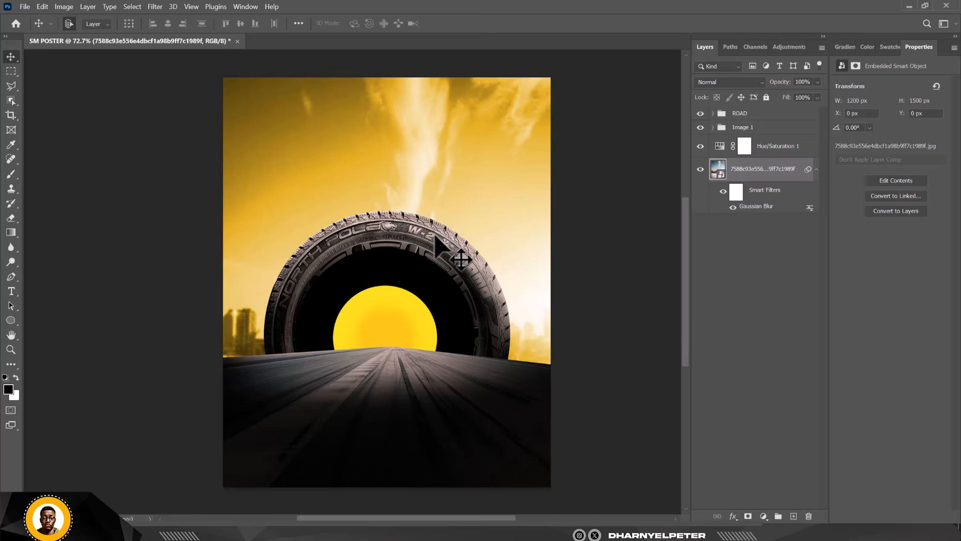
scroll(436, 236, "down", 1)
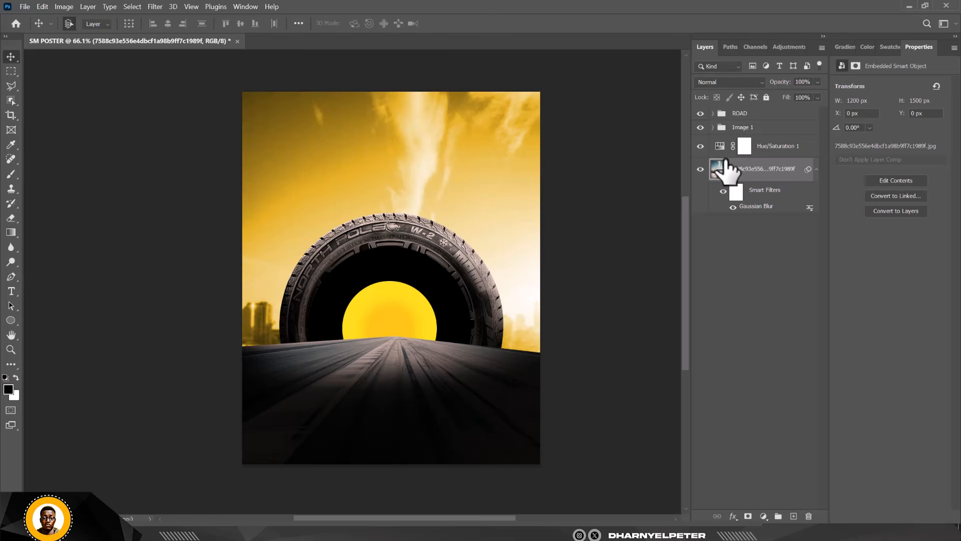
Expand the Image 1 group, select the tire's Exposure 2 adjustment and set the foreground color to white, ffffff.
left_click(714, 127)
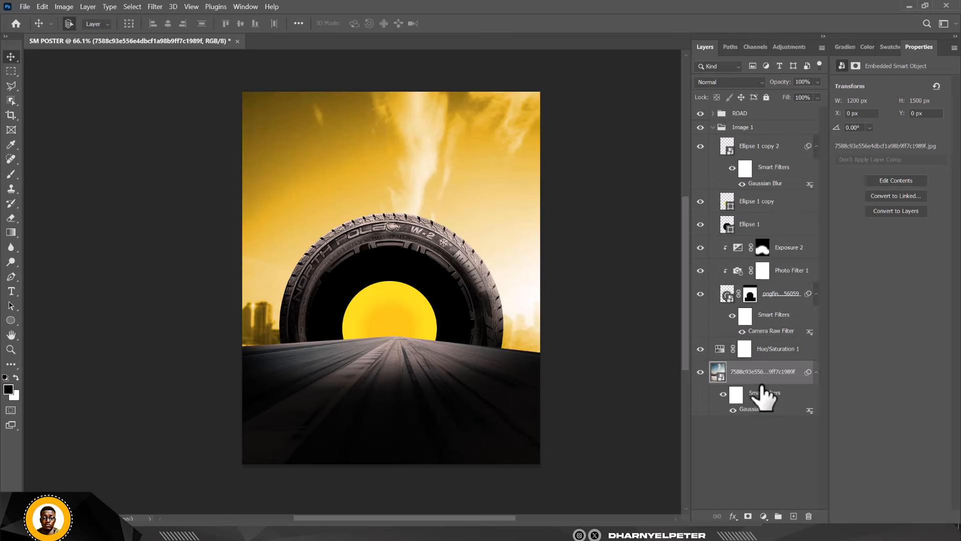
left_click(777, 296)
left_click(790, 251)
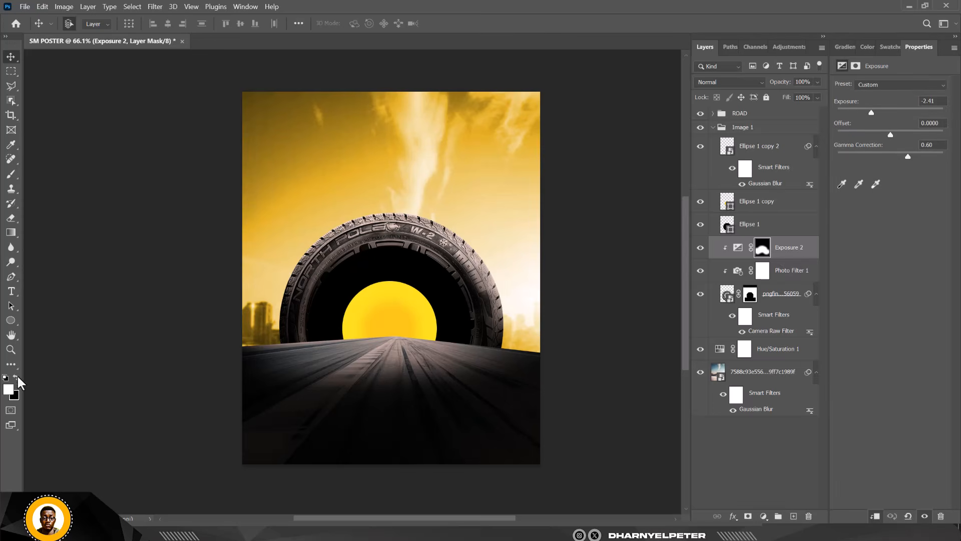
left_click(8, 389)
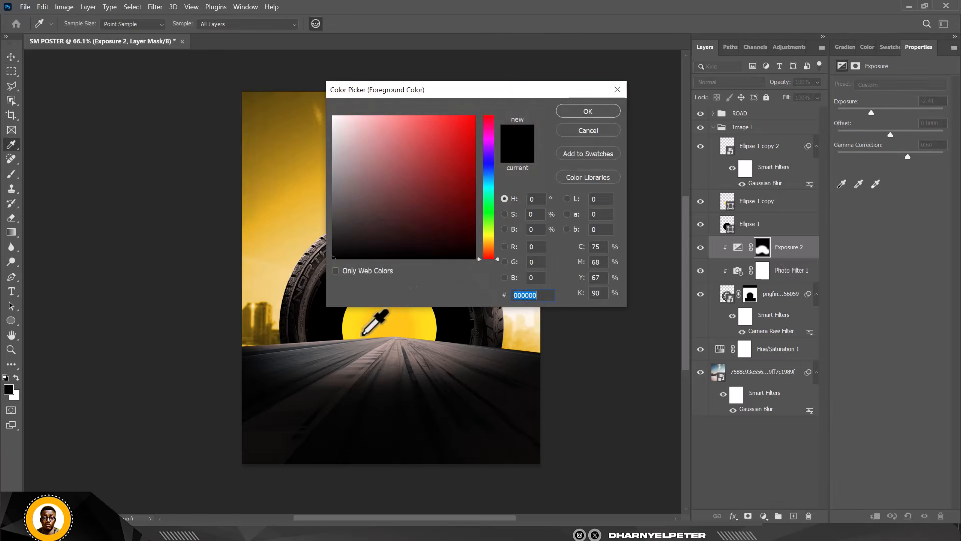
type("ffffff")
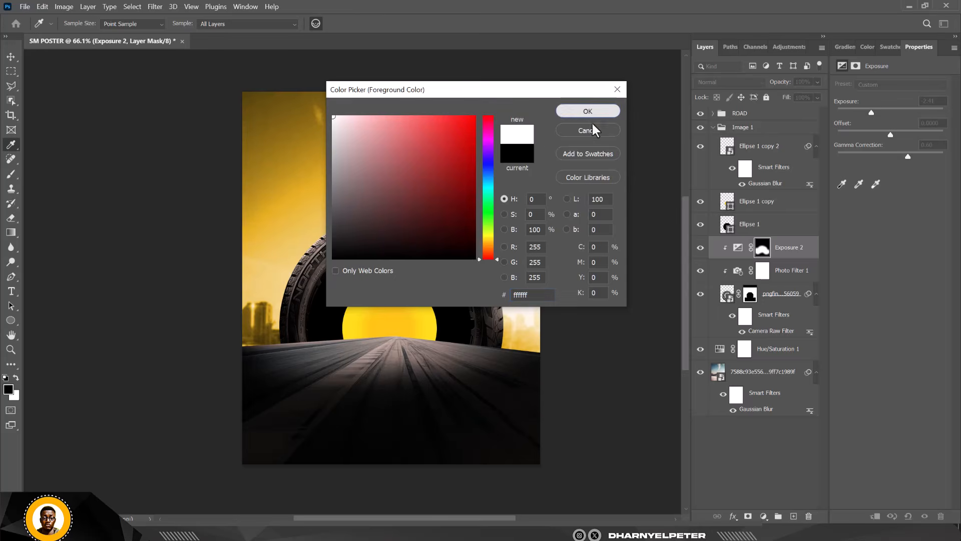
left_click(588, 110)
left_click(7, 391)
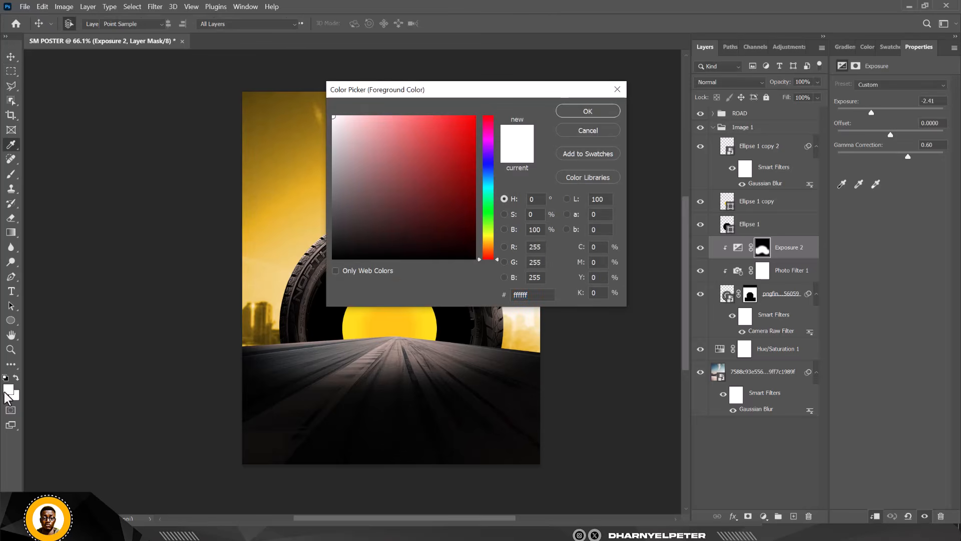
key("Return")
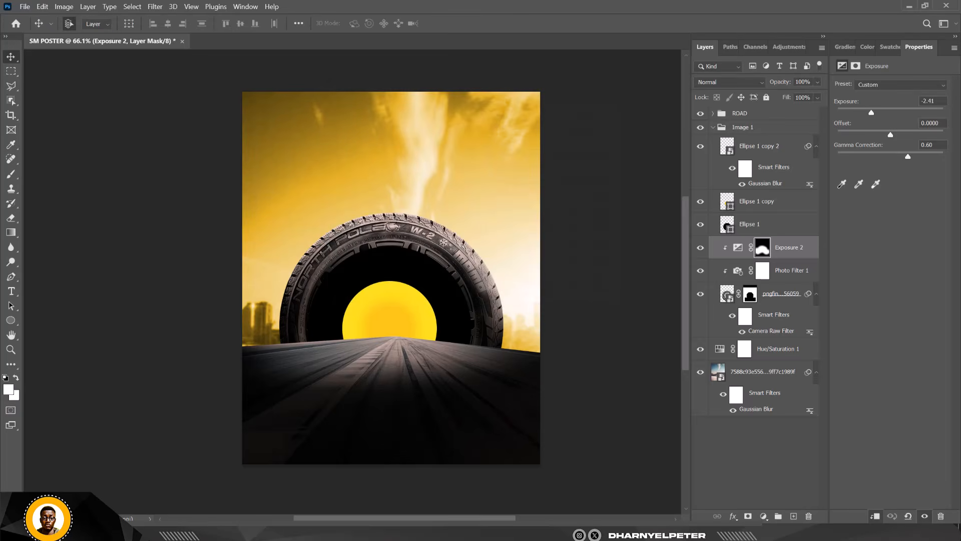
Add a yellow Solid Color fill, ffde00, above Exposure 2 and clip it to the tire layer.
left_click(764, 517)
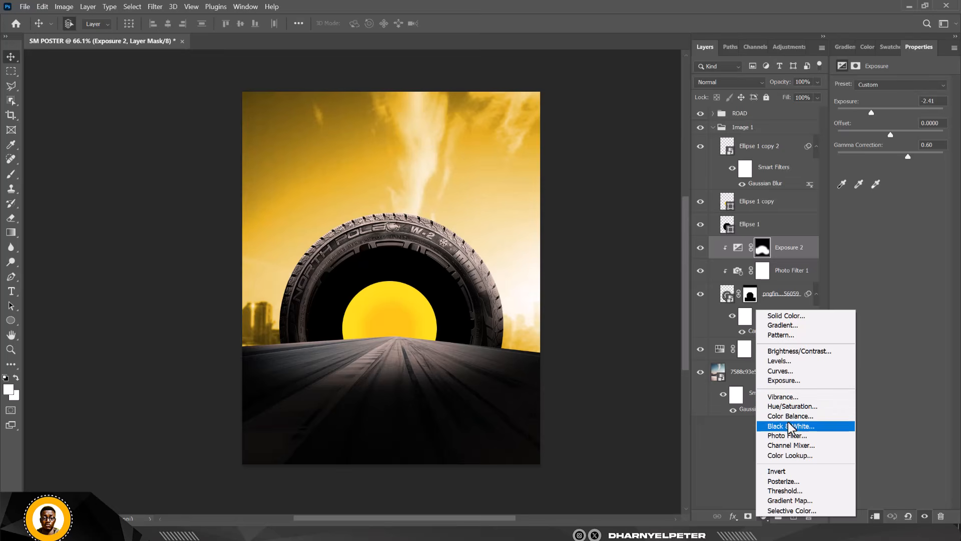
left_click(785, 318)
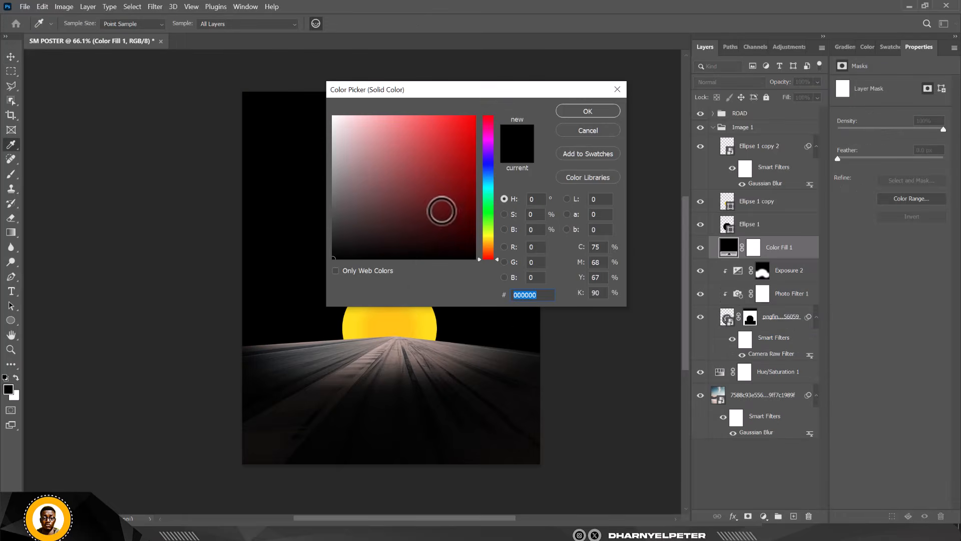
type("ffde00")
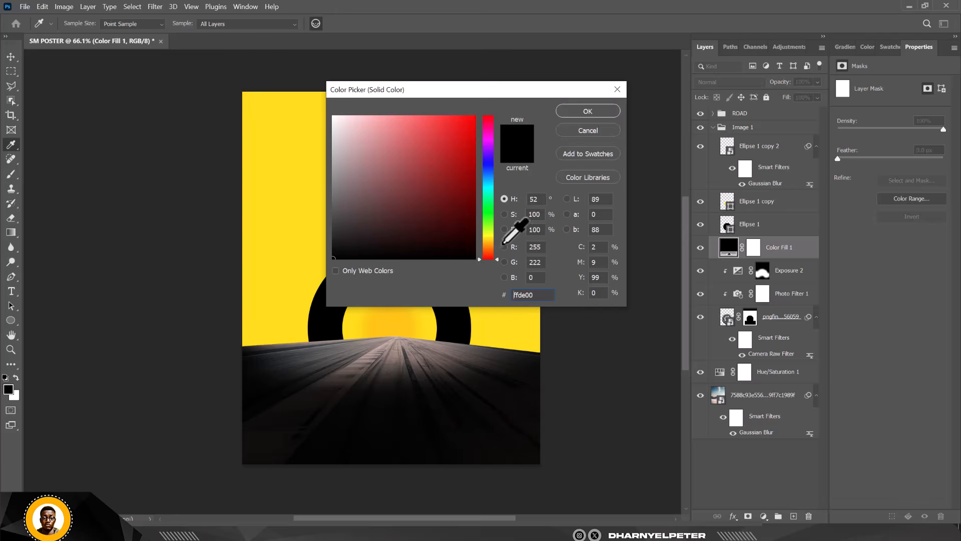
left_click(589, 111)
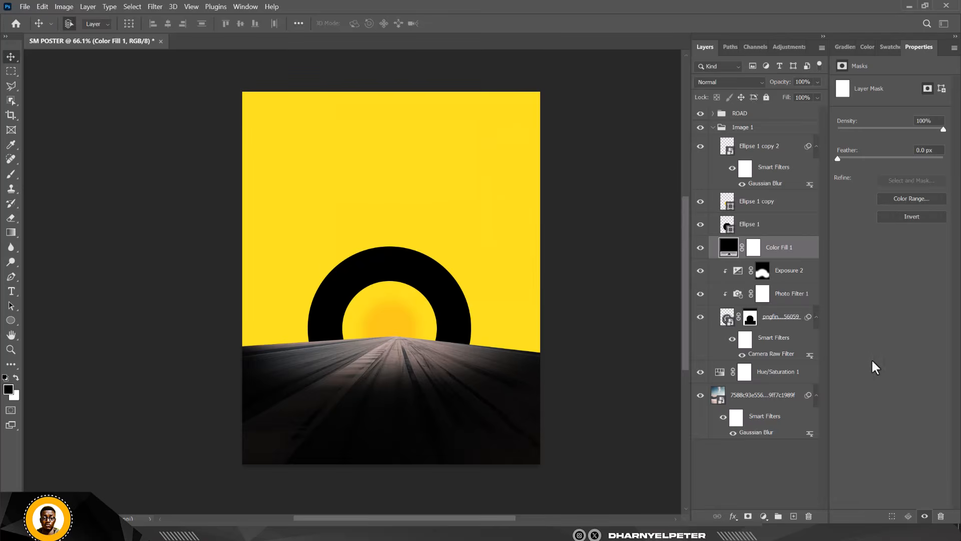
right_click(804, 264)
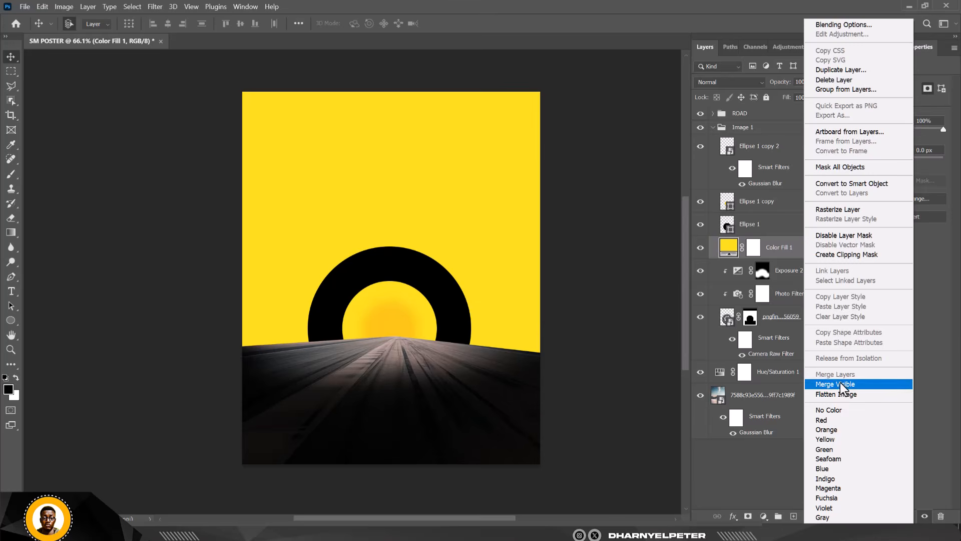
left_click(866, 254)
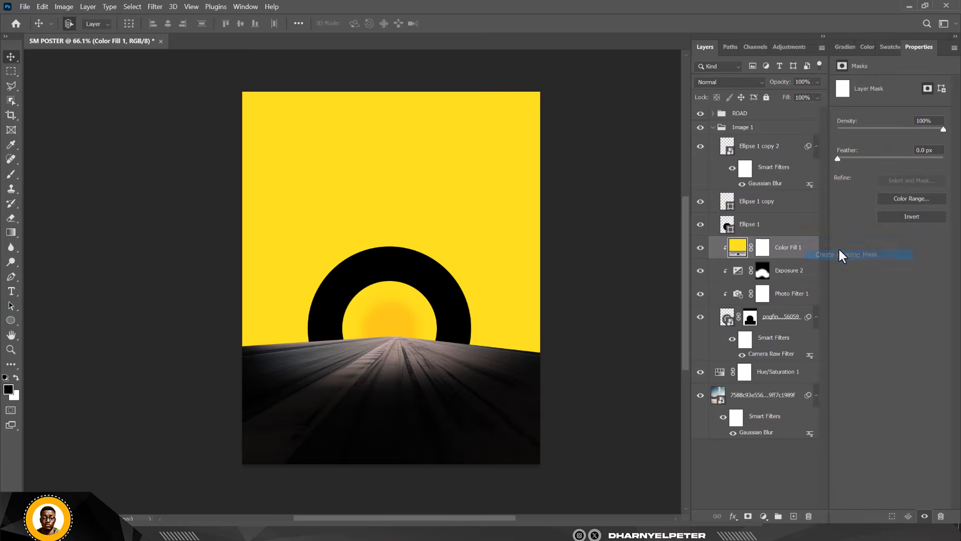
Set the yellow fill layer's blend mode to Linear Light and keep its opacity at 100%.
left_click(731, 81)
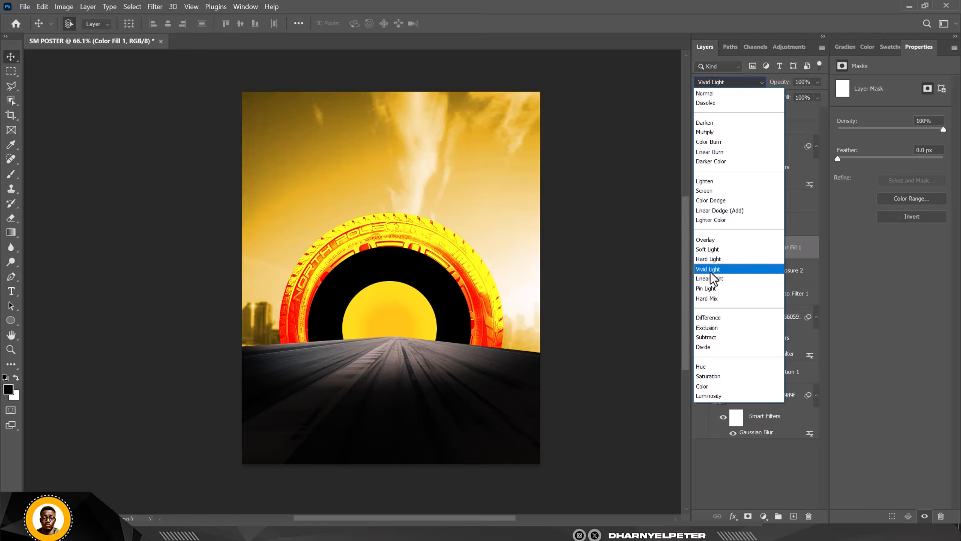
left_click(710, 279)
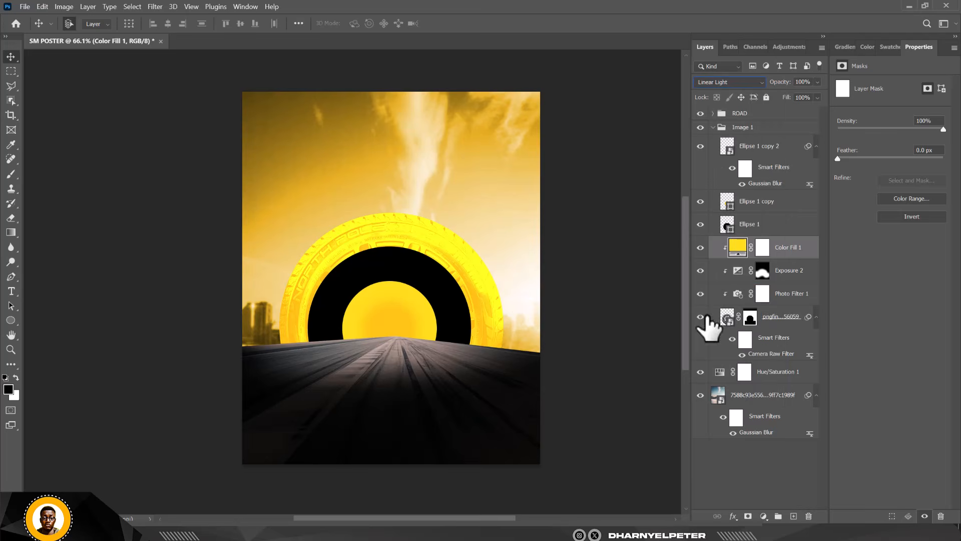
left_click(818, 81)
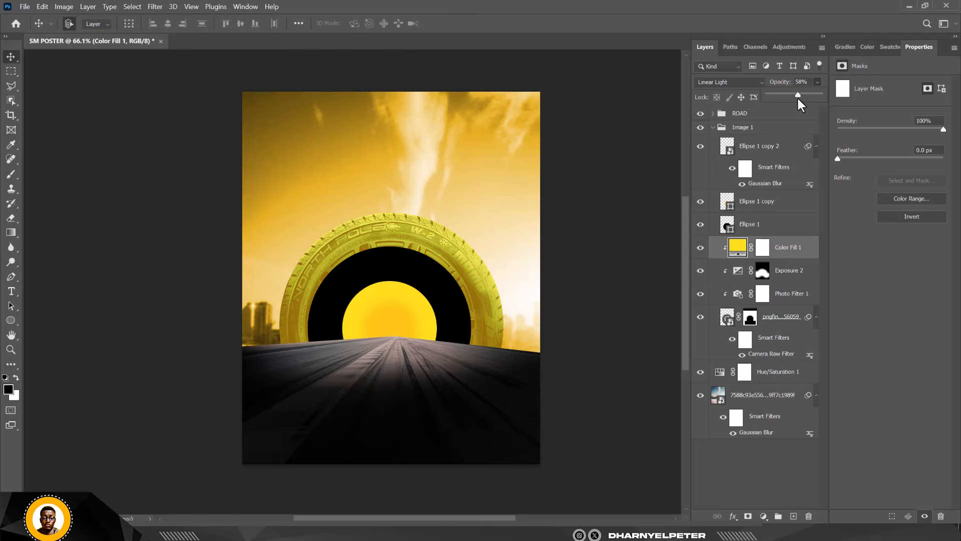
left_click_drag(803, 96, 828, 165)
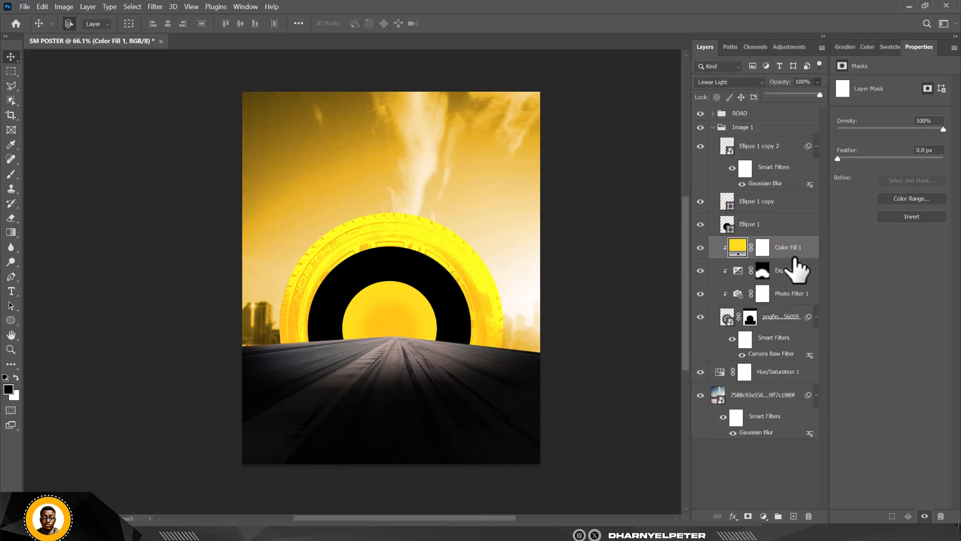
Invert the yellow fill's mask and paint white with a soft 400 px brush along the tire's outer edge to reveal a rim glow.
left_click(751, 258)
left_click(756, 253)
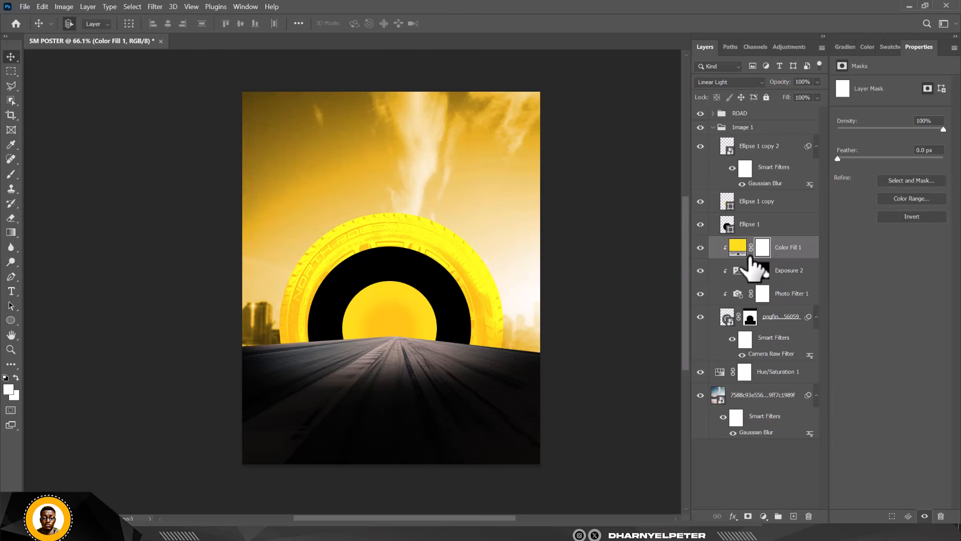
key("ctrl+i")
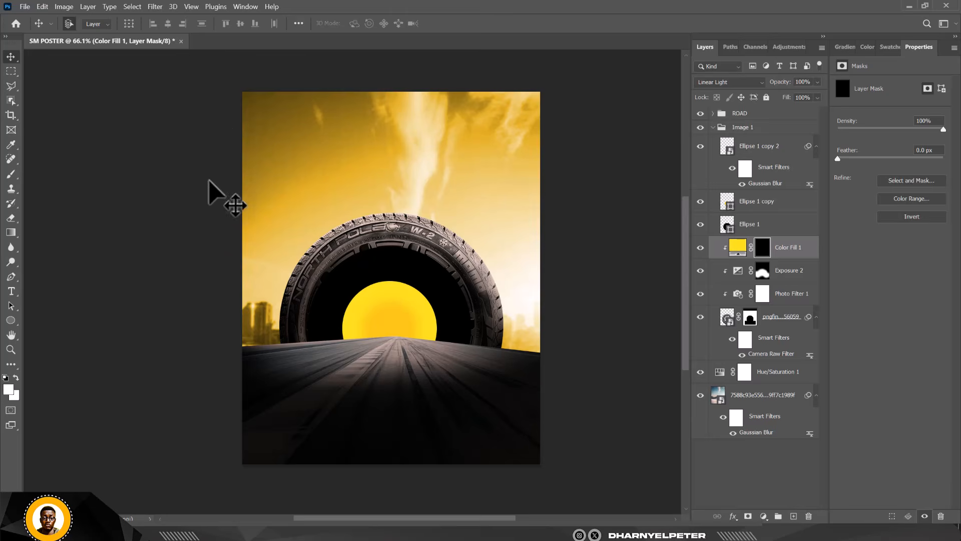
key("b")
left_click_drag(320, 200, 424, 186)
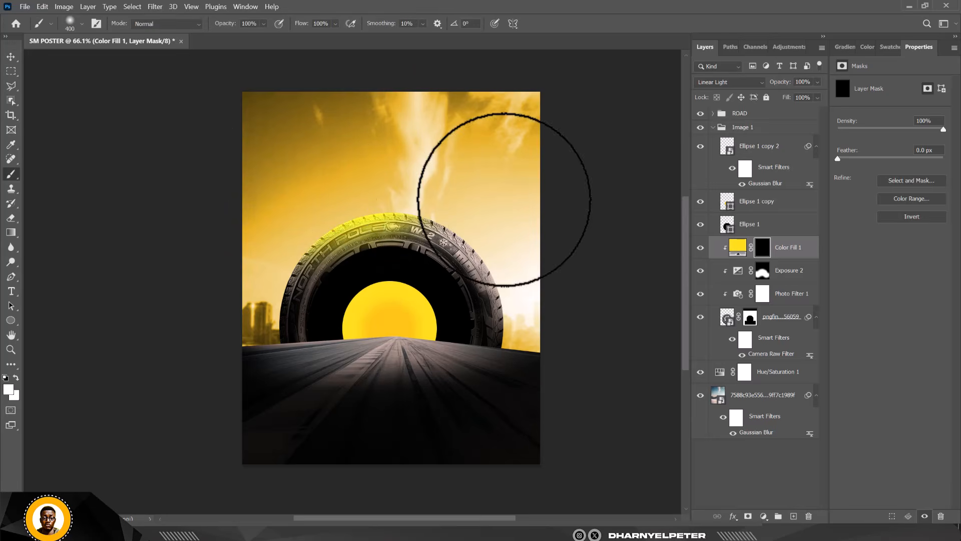
left_click_drag(514, 214, 554, 311)
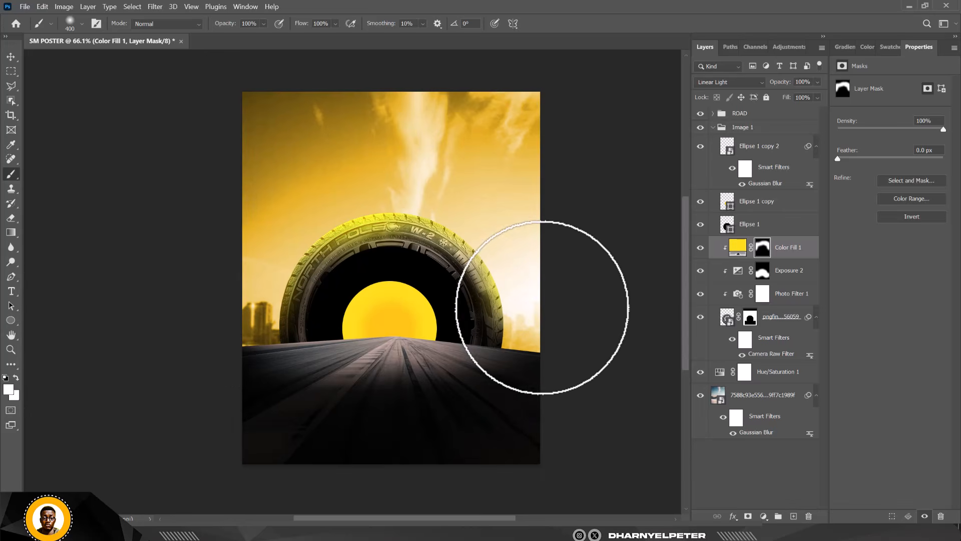
Recolor the tire's fill layer to the orange-yellow e7b222 sampled from the sky.
double_click(736, 248)
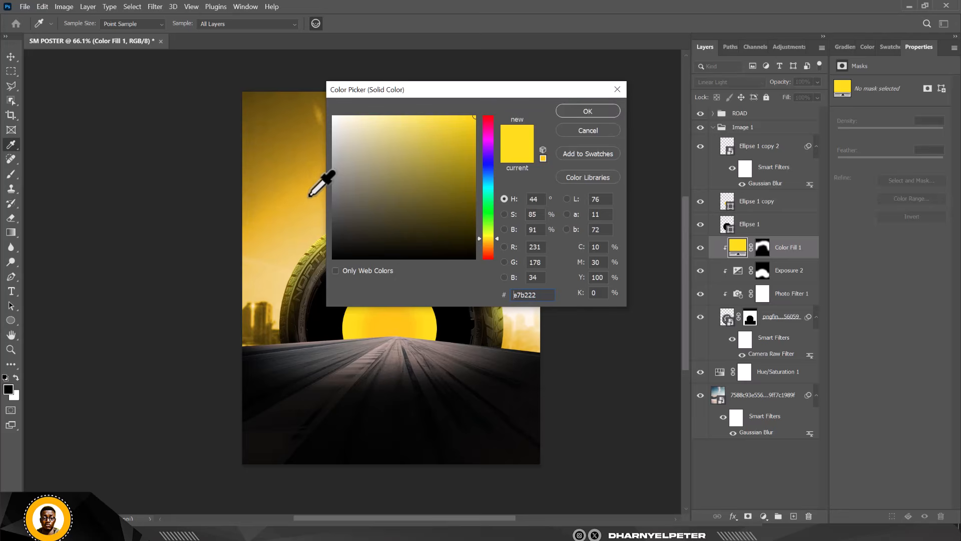
left_click(328, 178)
left_click_drag(448, 92, 647, 88)
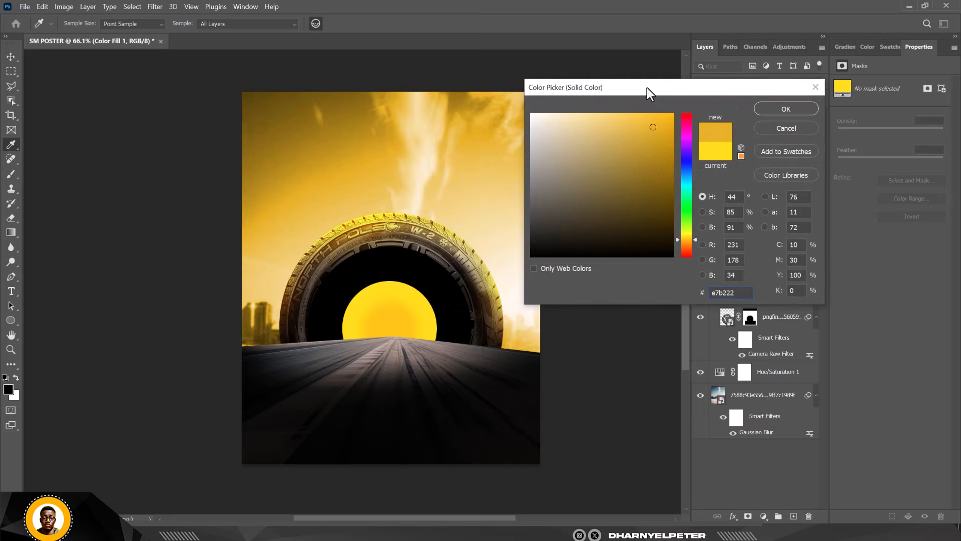
left_click(777, 110)
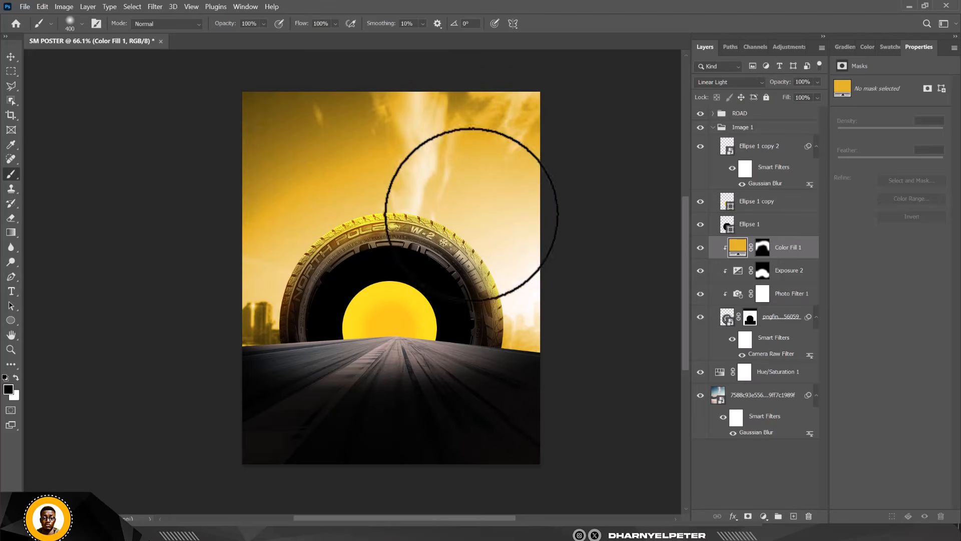
Split the tire fill layer's Blend If underlying black slider to 0 / 97 so the glow fades out of the shadows.
right_click(815, 247)
left_click(853, 25)
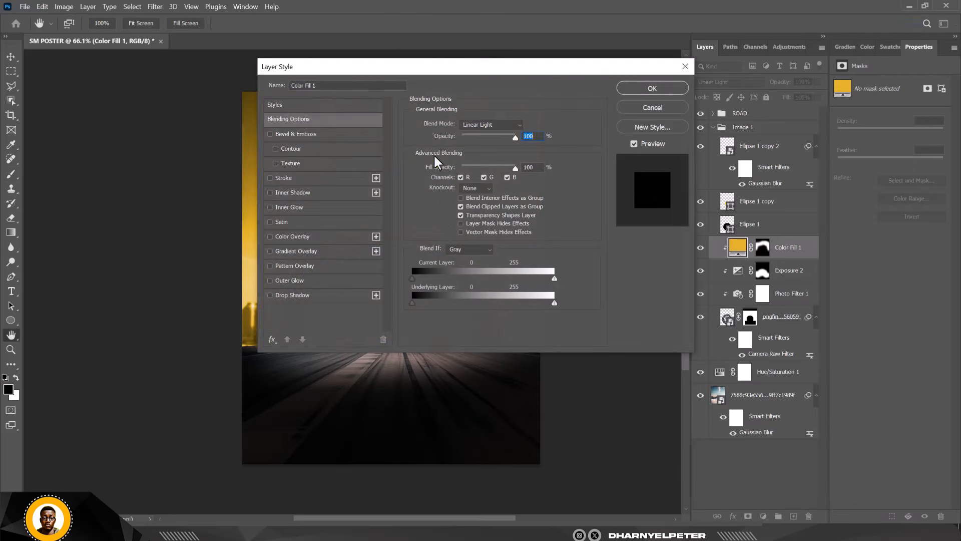
left_click_drag(405, 65, 637, 42)
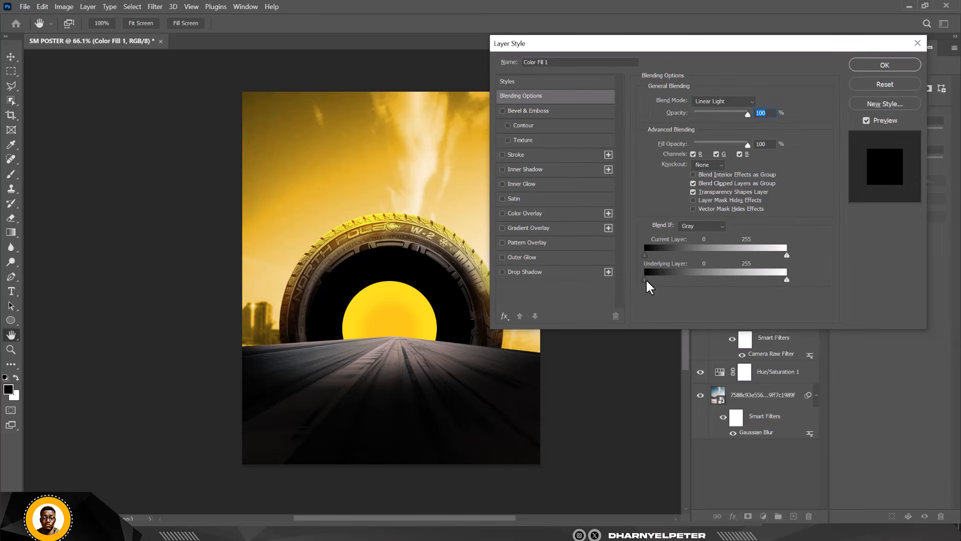
left_click_drag(659, 278, 695, 281)
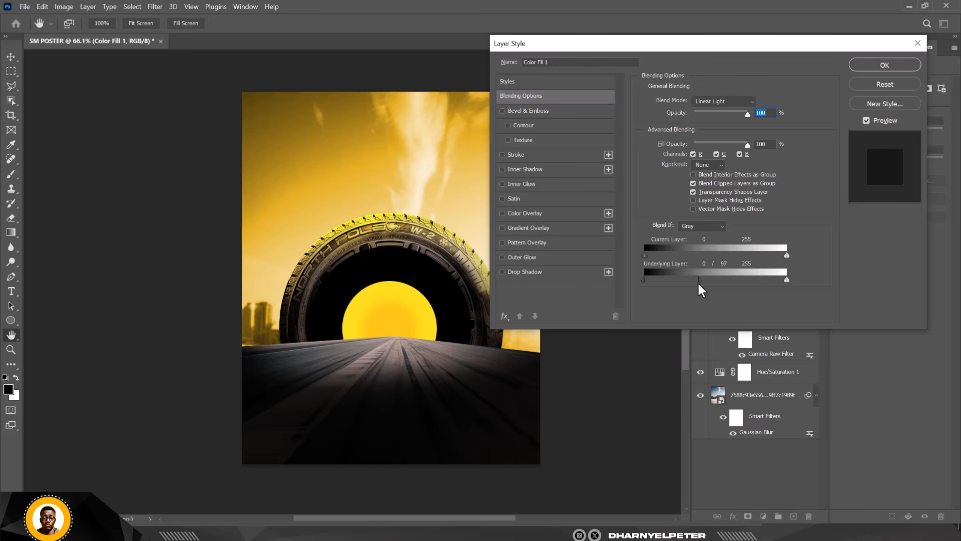
left_click(882, 65)
key("b")
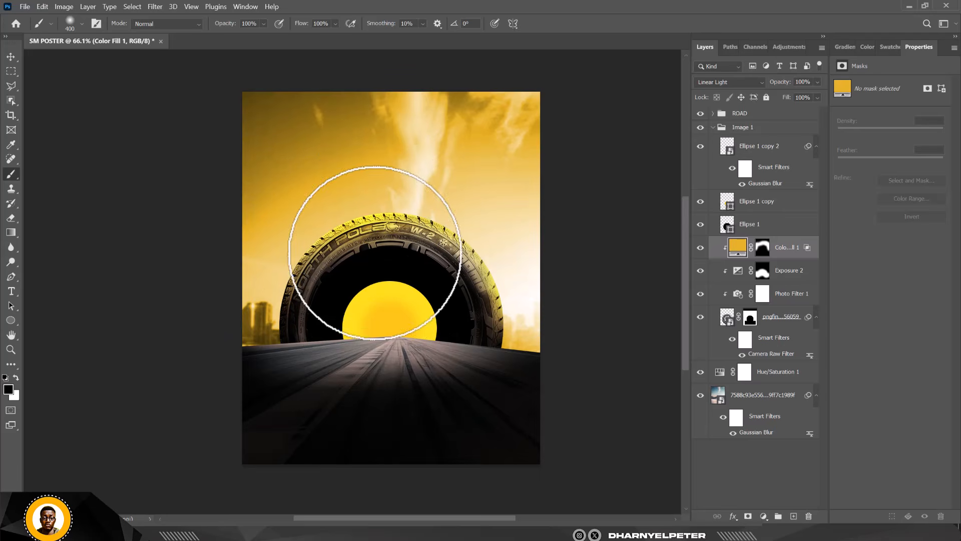
Add a solid color fill layer above the sky photo using the yellow ffc600 sampled from the glowing circle.
key("ctrl+0")
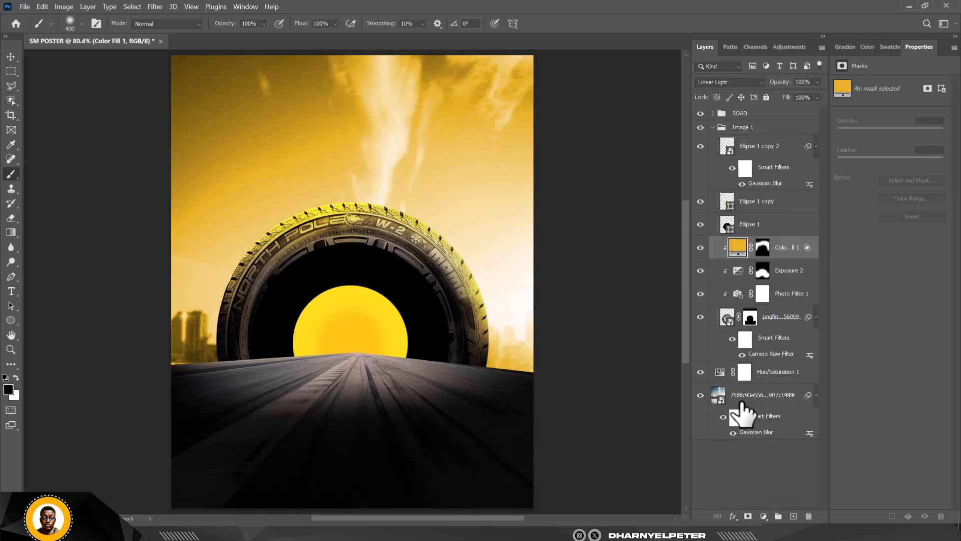
left_click(761, 393)
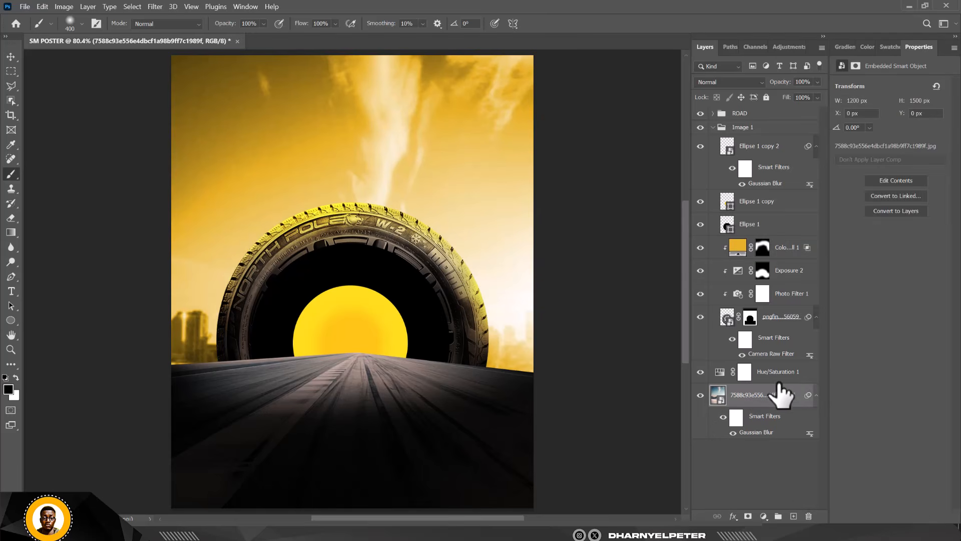
left_click(763, 516)
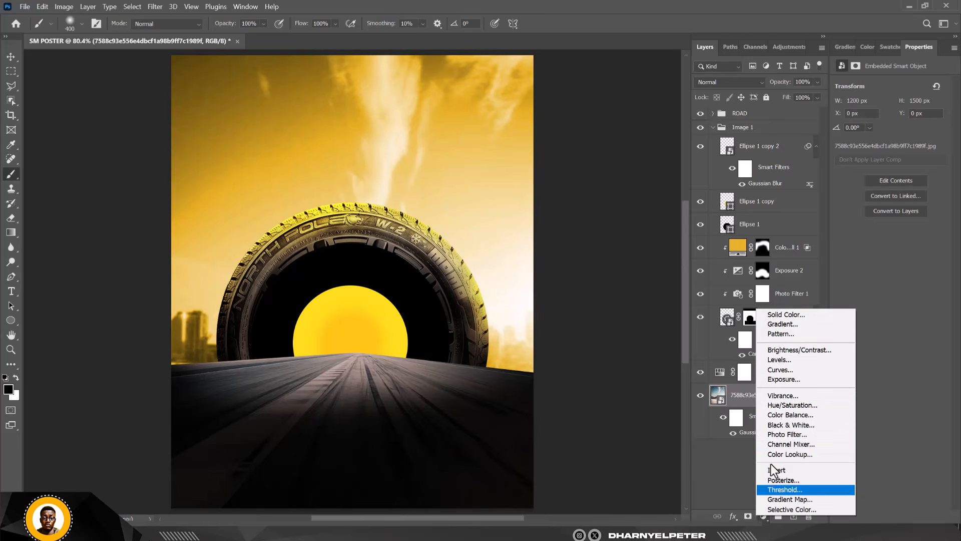
left_click(782, 313)
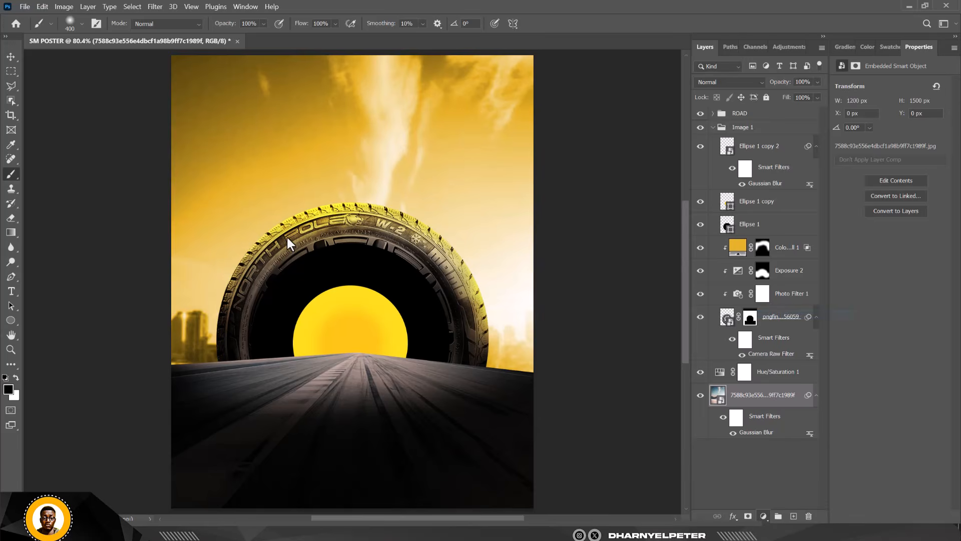
left_click(351, 329)
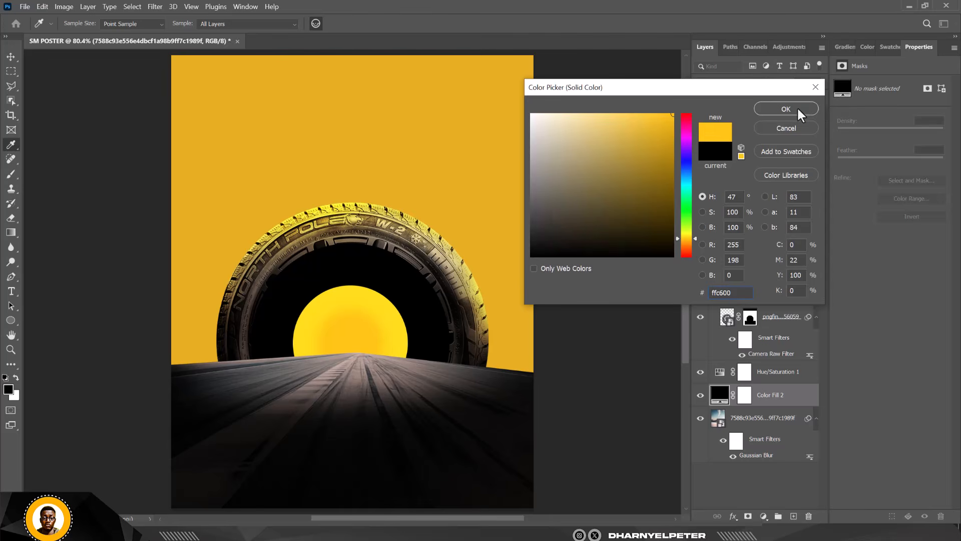
left_click(789, 110)
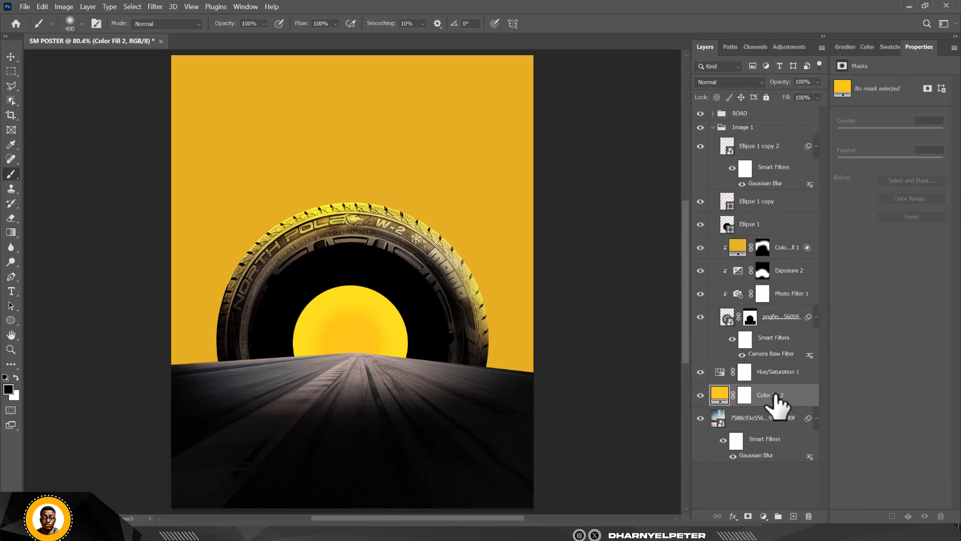
Move the new yellow fill layer to the top of the ROAD group and clip it to the road.
left_click_drag(775, 396, 775, 144)
left_click(713, 136)
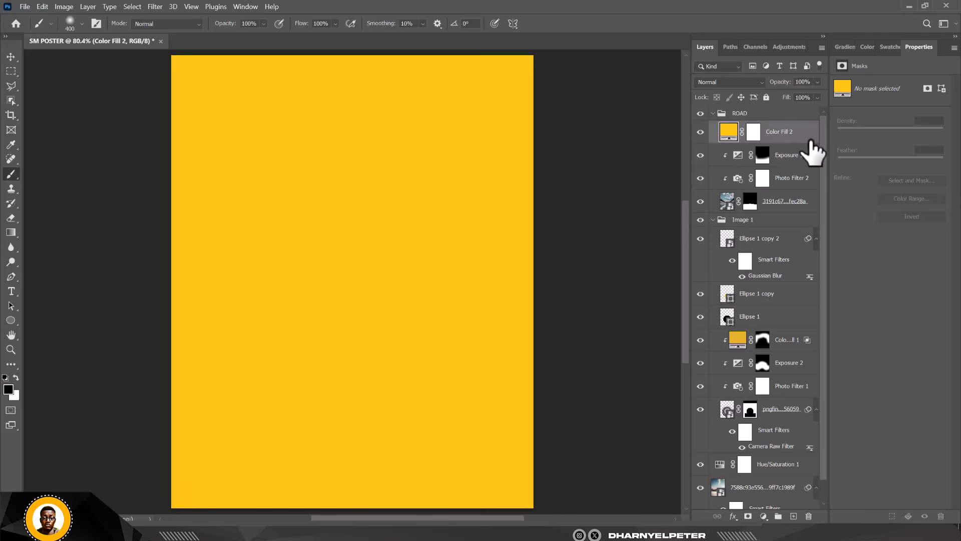
right_click(812, 146)
left_click(853, 254)
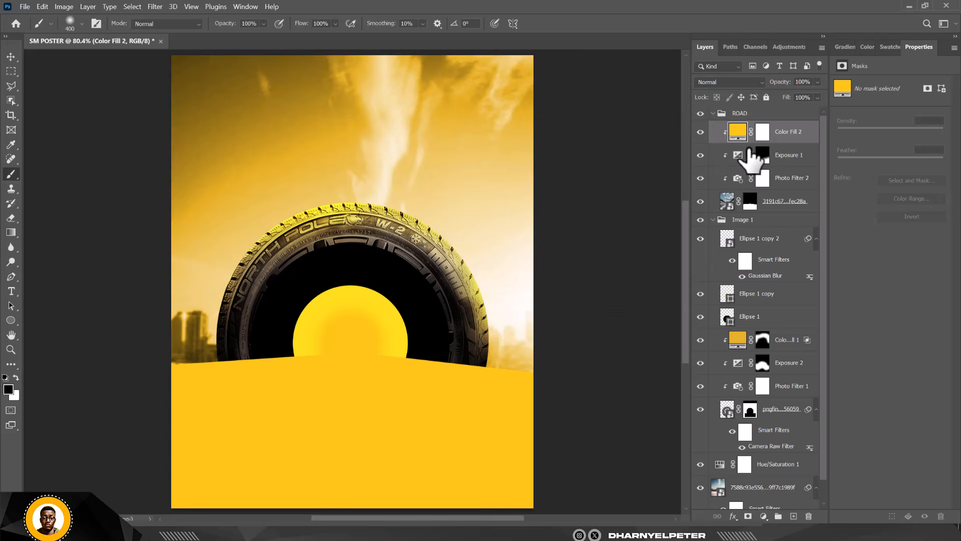
Set the road fill's blend mode to Linear Light and split its Blend If underlying black slider to 0 / 118.
left_click(729, 82)
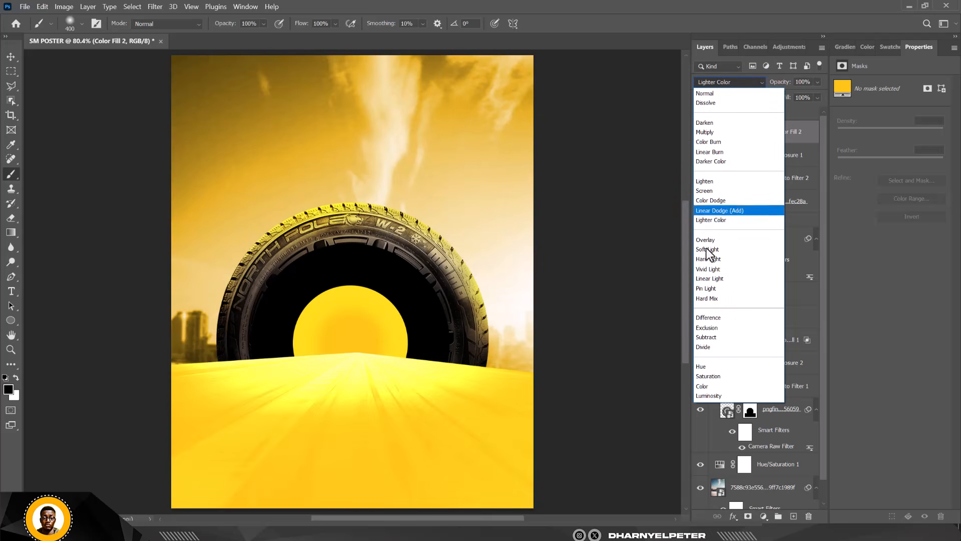
left_click(707, 279)
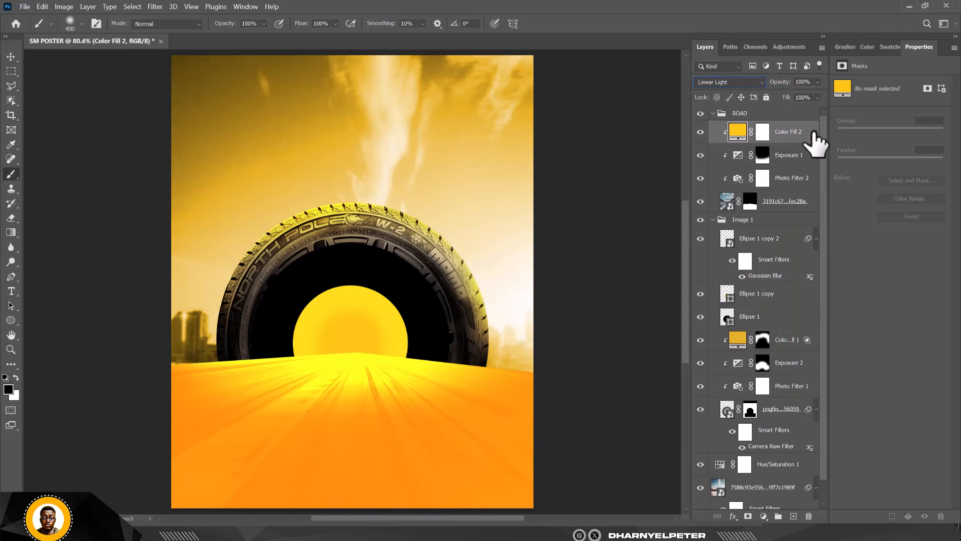
right_click(815, 143)
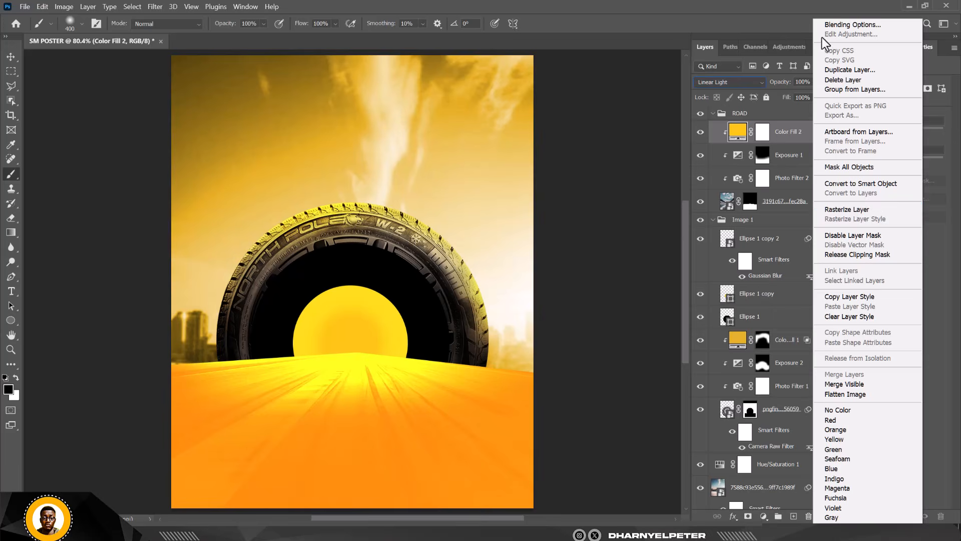
left_click(839, 26)
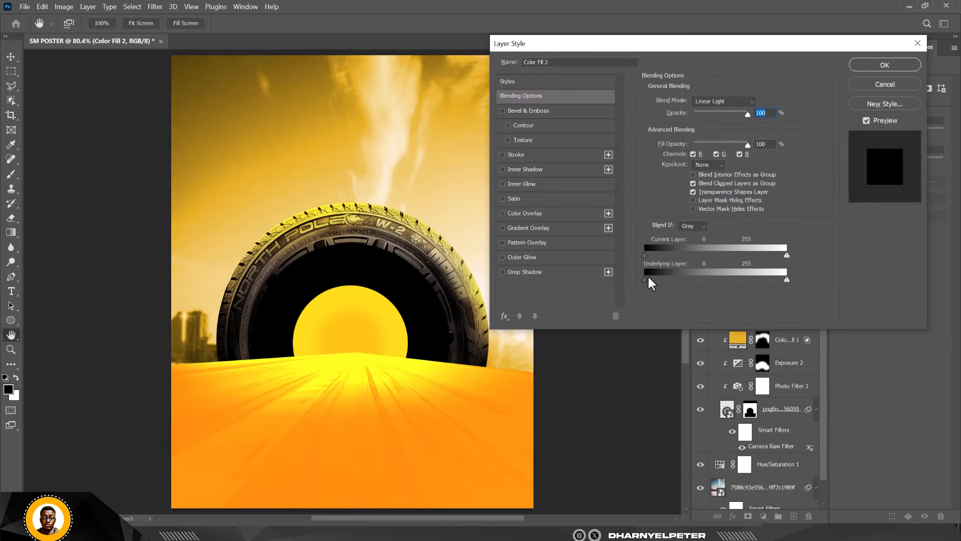
left_click_drag(673, 280, 711, 279)
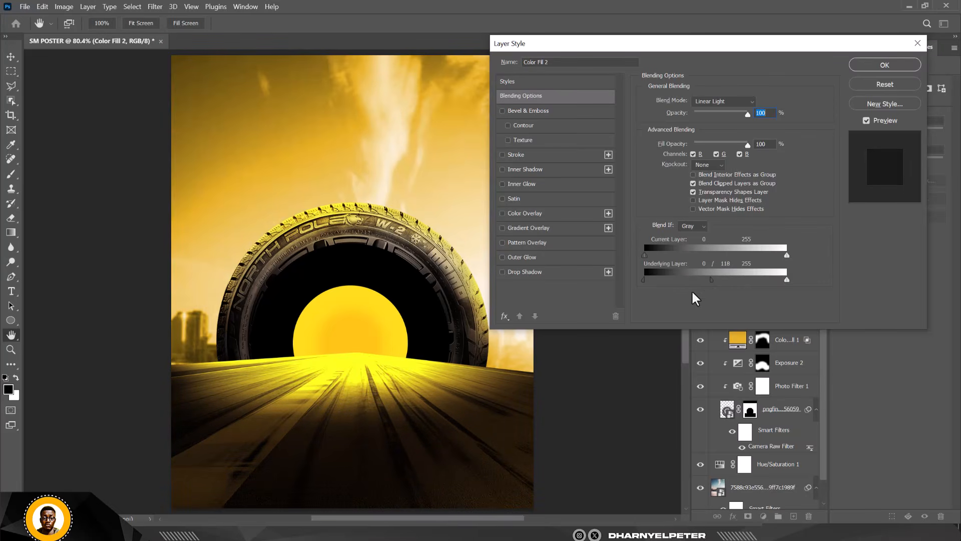
left_click(883, 65)
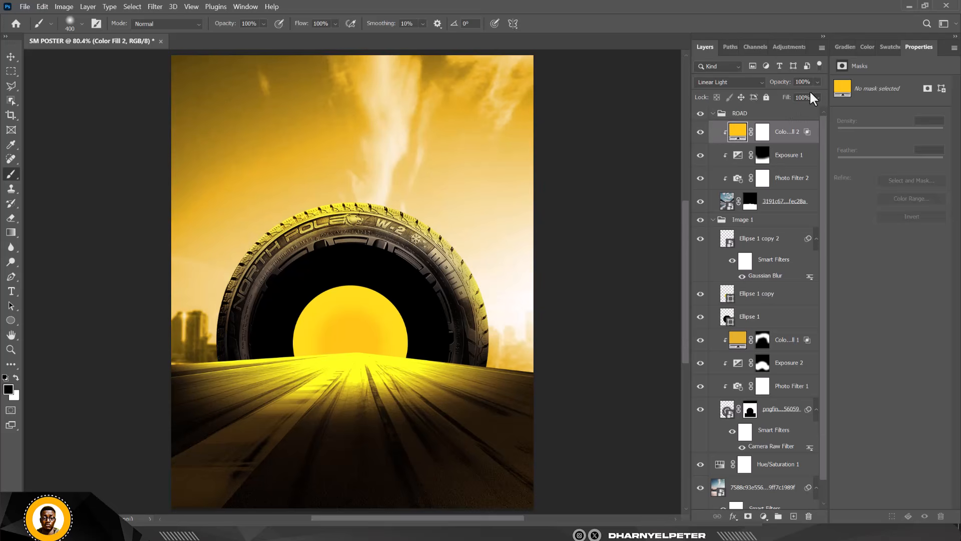
Lower the road fill's opacity to 53% and limit it to the road's far edge by painting white on its inverted mask.
left_click_drag(785, 98, 785, 98)
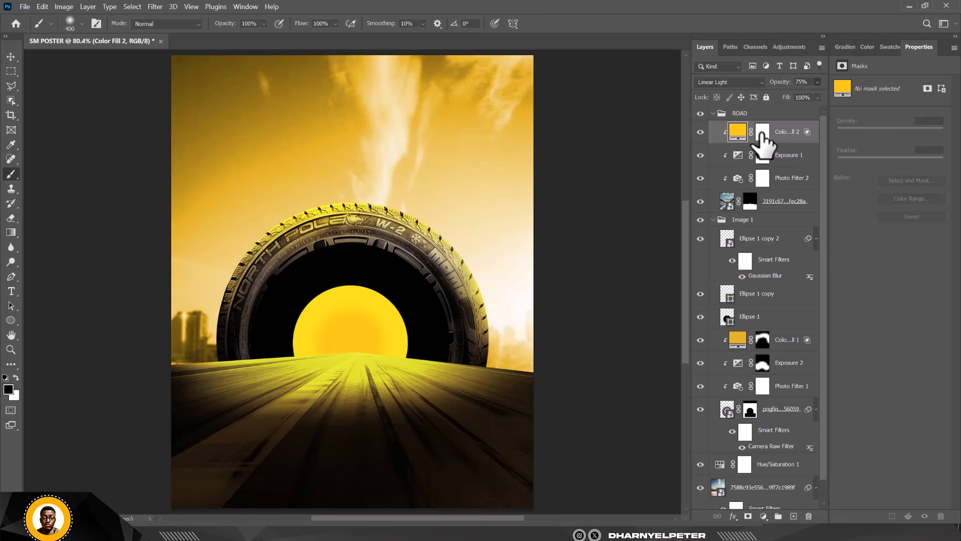
left_click(761, 133)
key("ctrl+i")
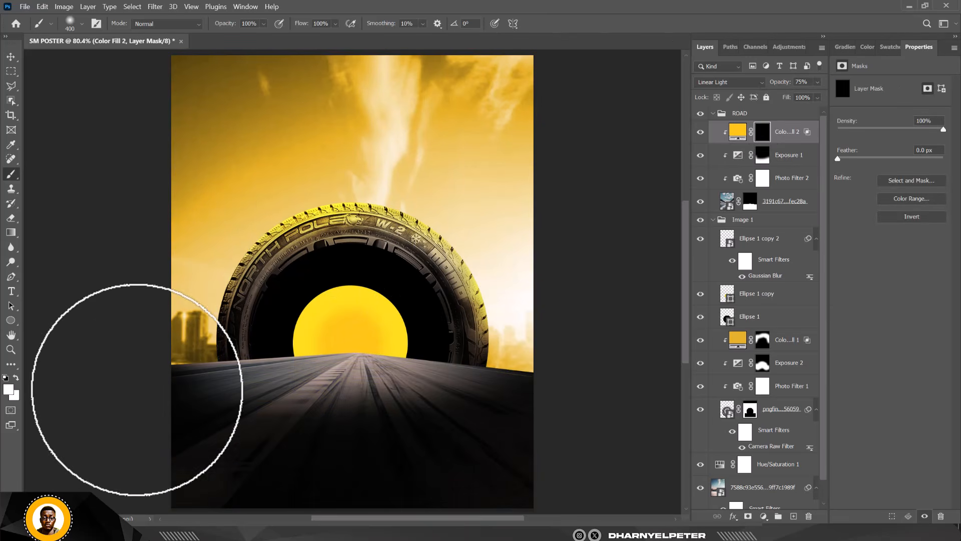
mouse_move(189, 386)
left_mouse_down()
mouse_move(245, 348)
mouse_move(541, 350)
left_mouse_up()
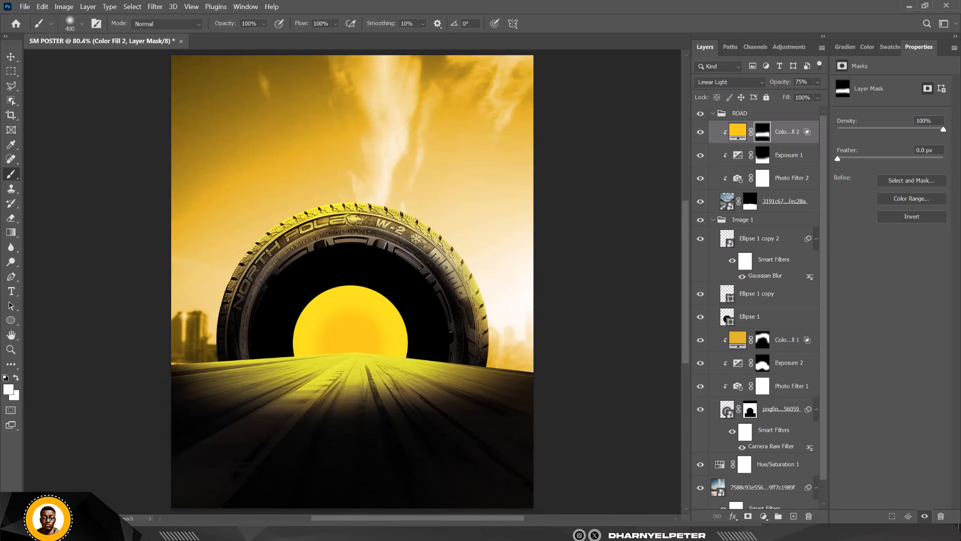
left_click(817, 83)
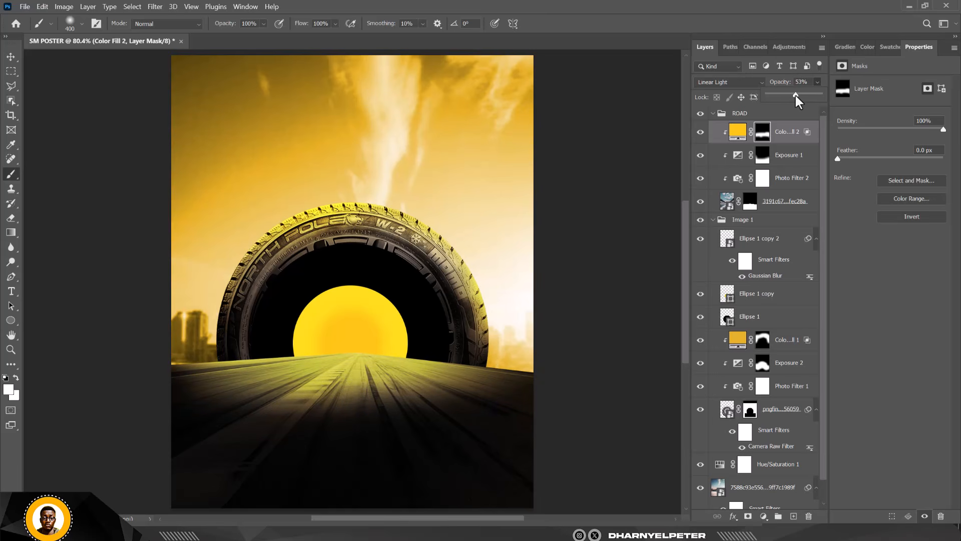
left_click(11, 58)
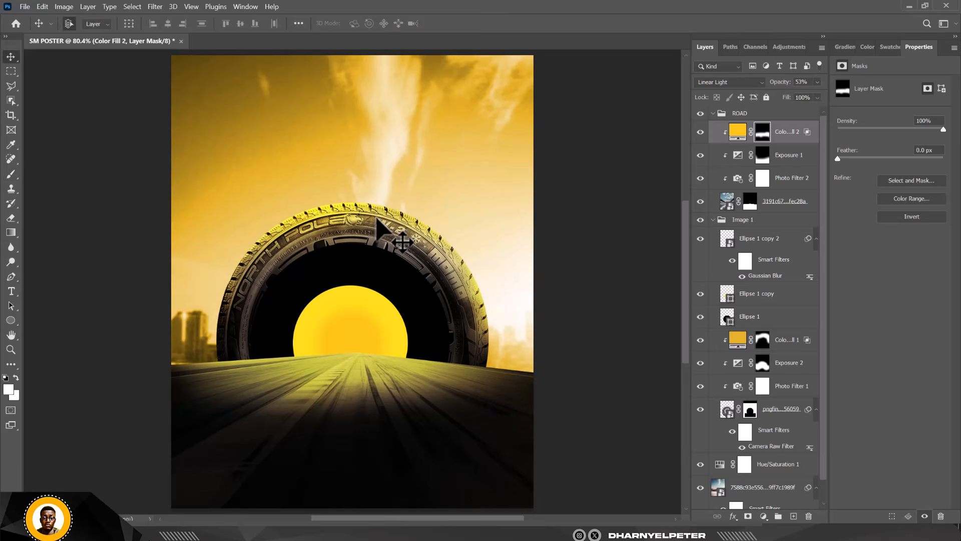
scroll(375, 225, "down", 2)
scroll(375, 225, "up", 1)
scroll(377, 228, "up", 1)
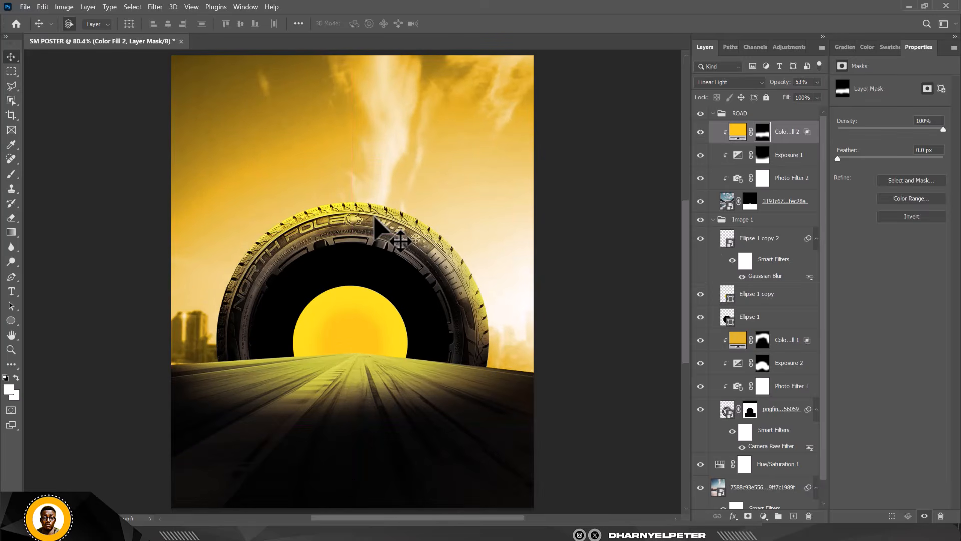
Collapse the existing groups, then group the Hue/Saturation layer and the sky photo as BG.
left_click(714, 114)
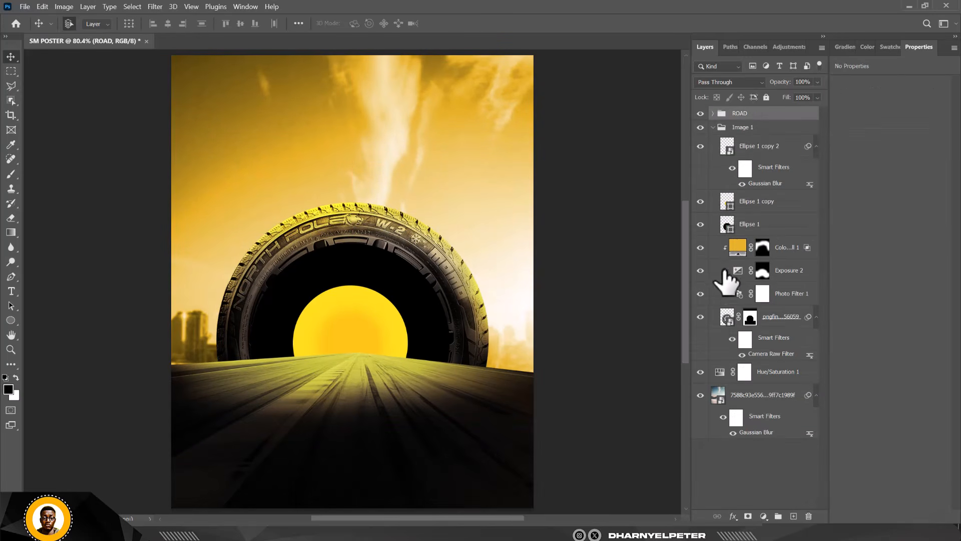
left_click(713, 128)
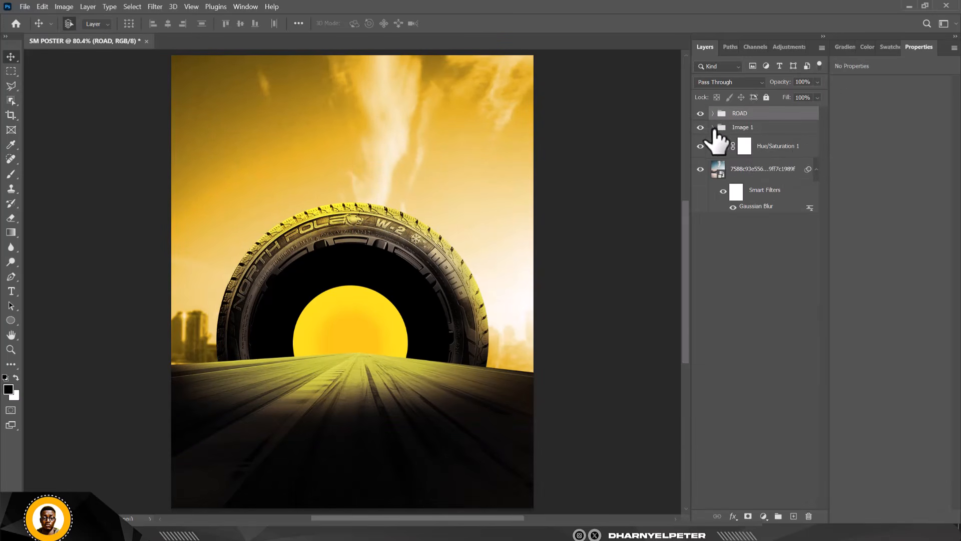
left_click(793, 148)
left_click(784, 181, "shift")
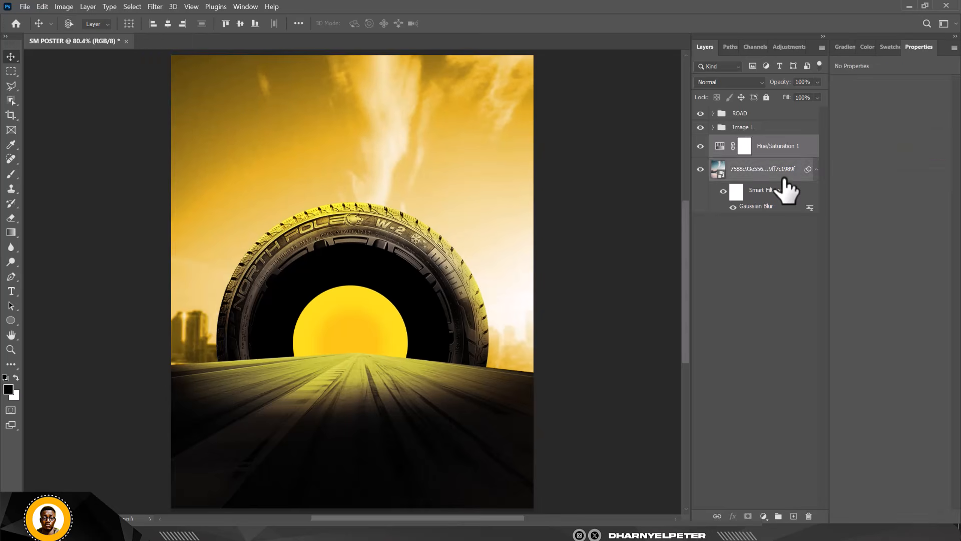
key("ctrl+g")
double_click(740, 142)
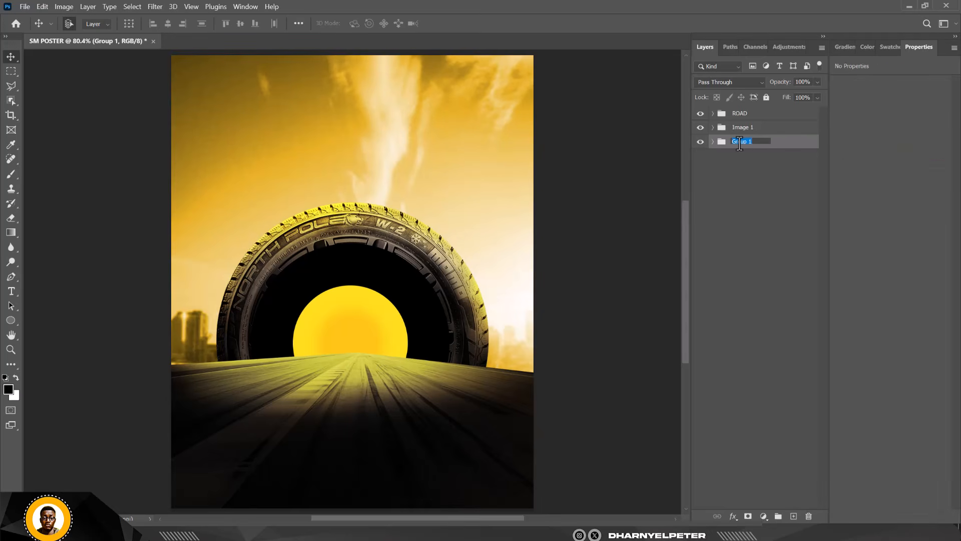
type("BG")
key("Return")
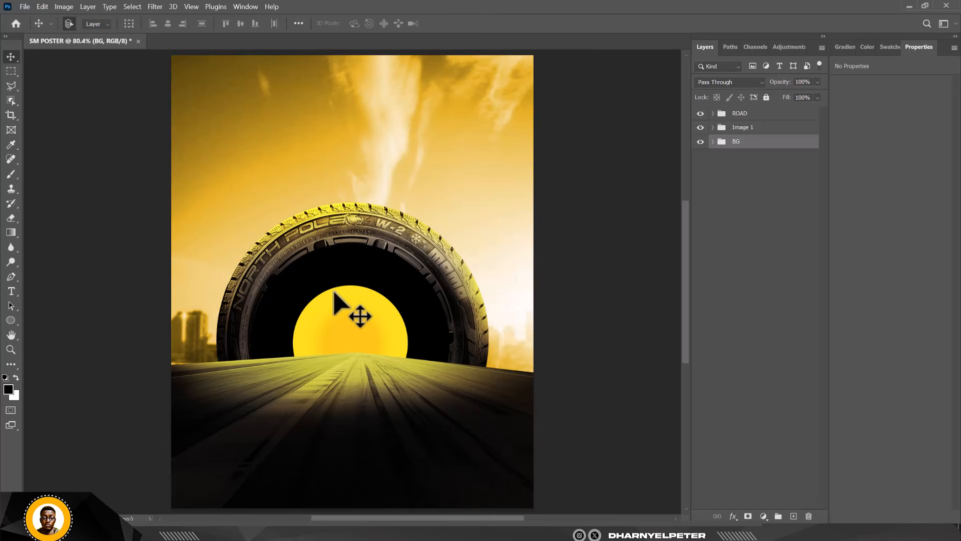
Place the yellow car image pngegg in the poster and bring its layer to the top of the stack.
left_click(216, 533)
left_click_drag(387, 93, 349, 355)
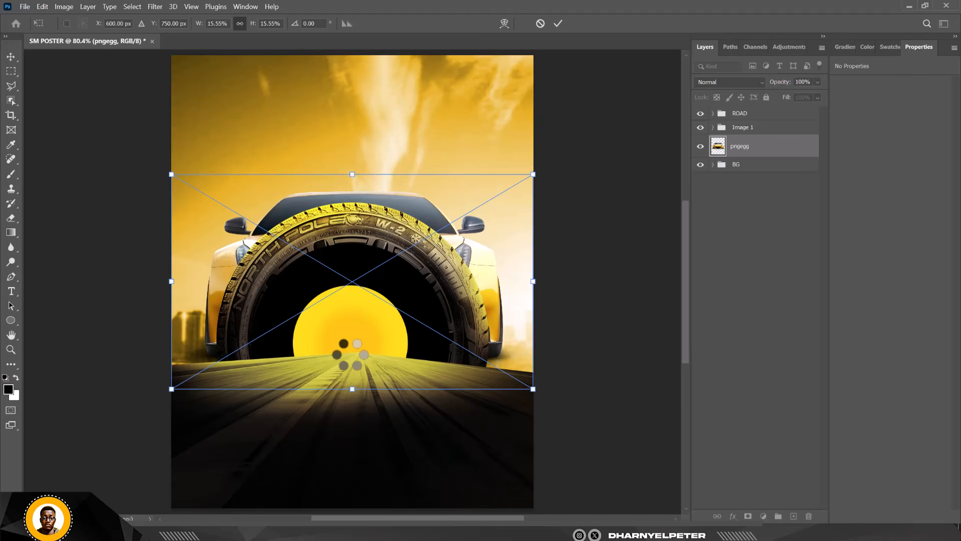
key("Return")
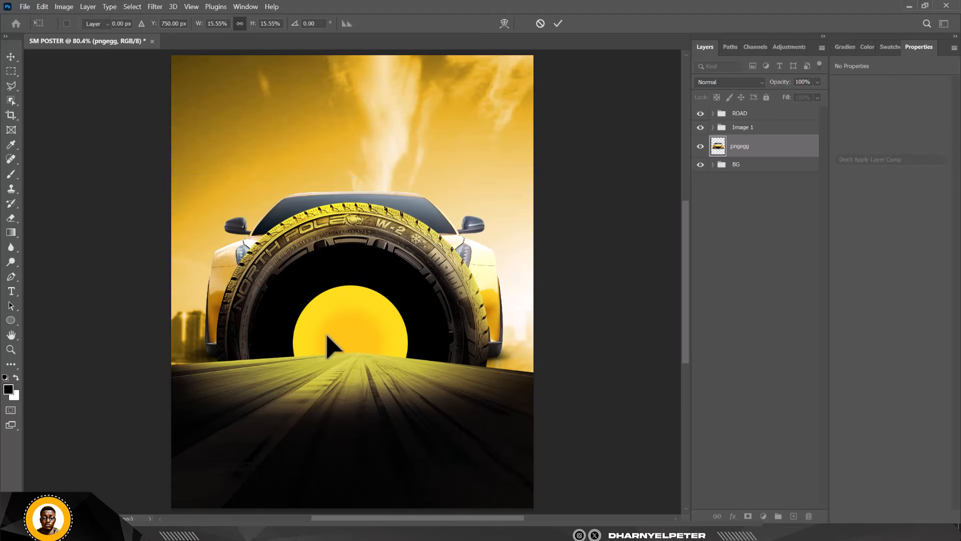
key("ctrl+shift+bracketright")
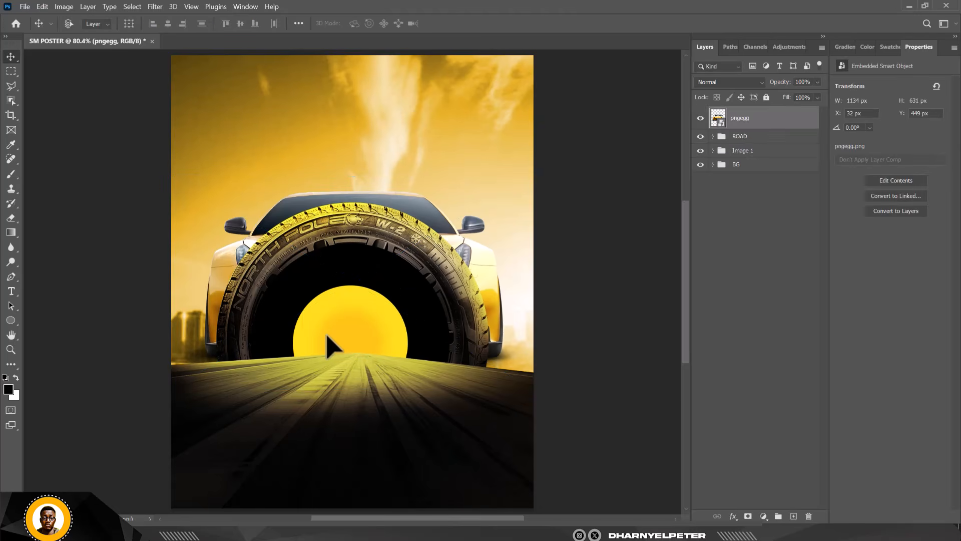
Move the car down onto the road and scale it proportionally to 758 × 422 px, centered in front of the tire.
left_click_drag(398, 270, 392, 385)
key("ctrl+t")
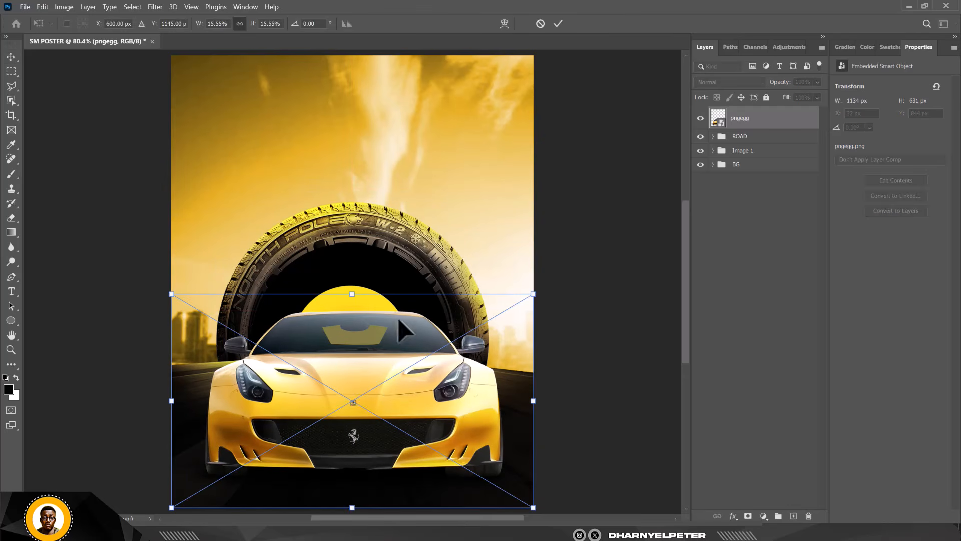
left_click_drag(532, 294, 481, 341)
key("Return")
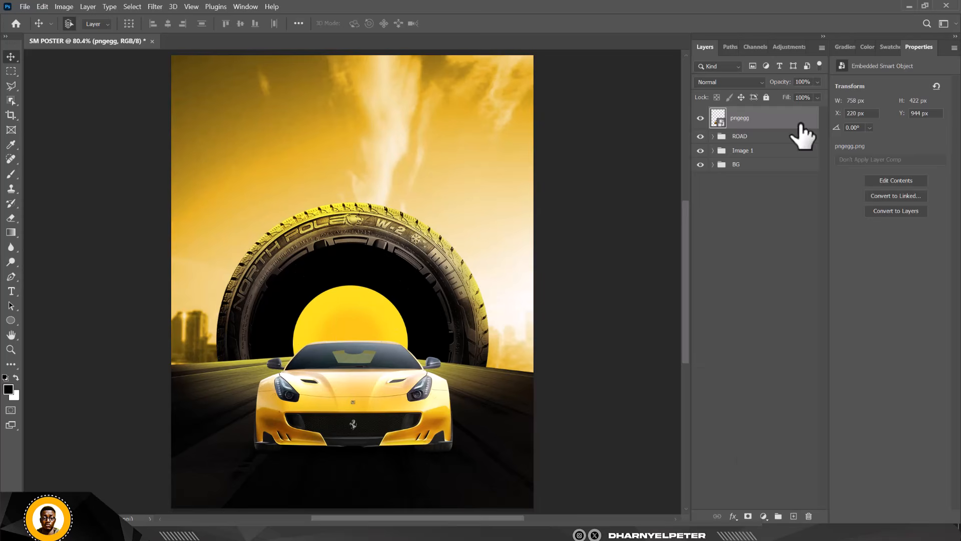
Darken the car with a clipped Exposure adjustment layer set to exposure -5.11, offset -0.0106 and gamma correction 0.80.
left_click(763, 516)
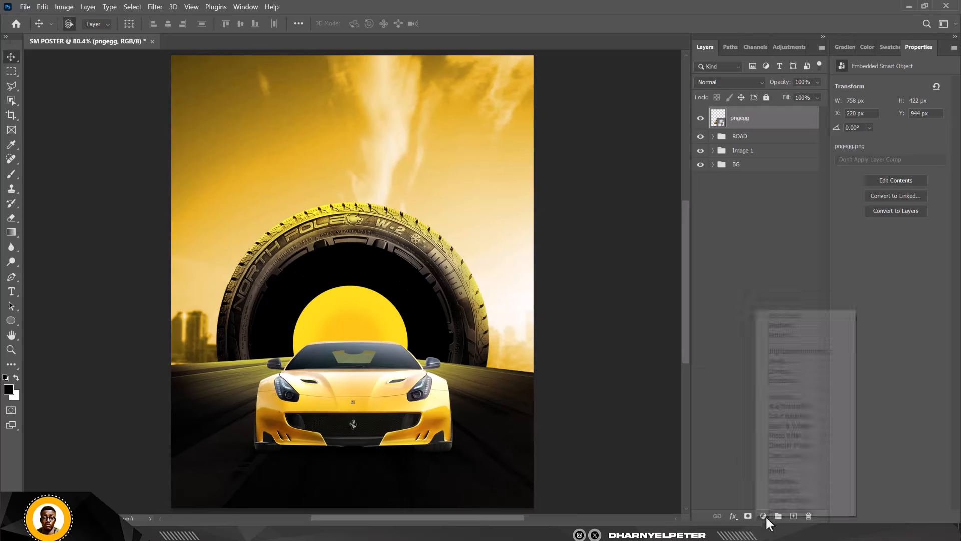
left_click(803, 382)
right_click(794, 124)
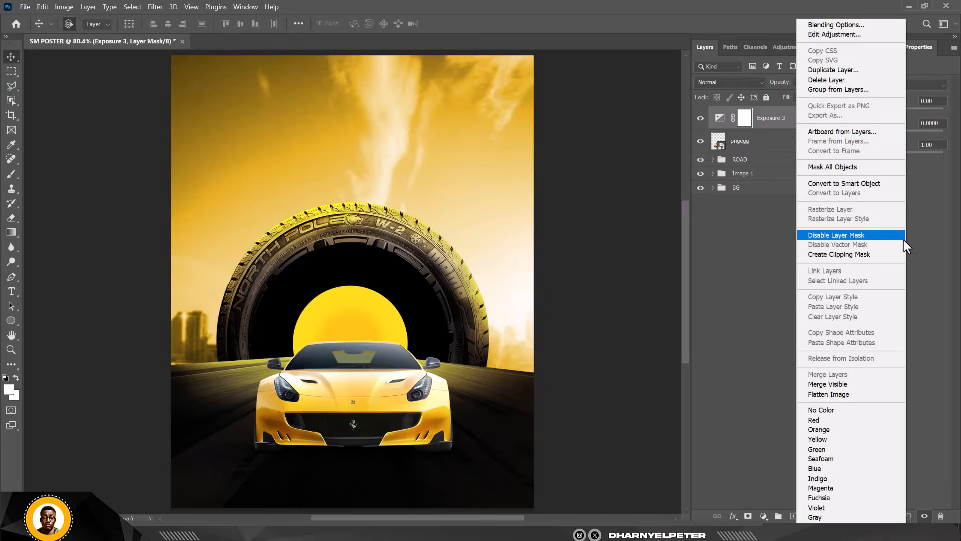
left_click(865, 256)
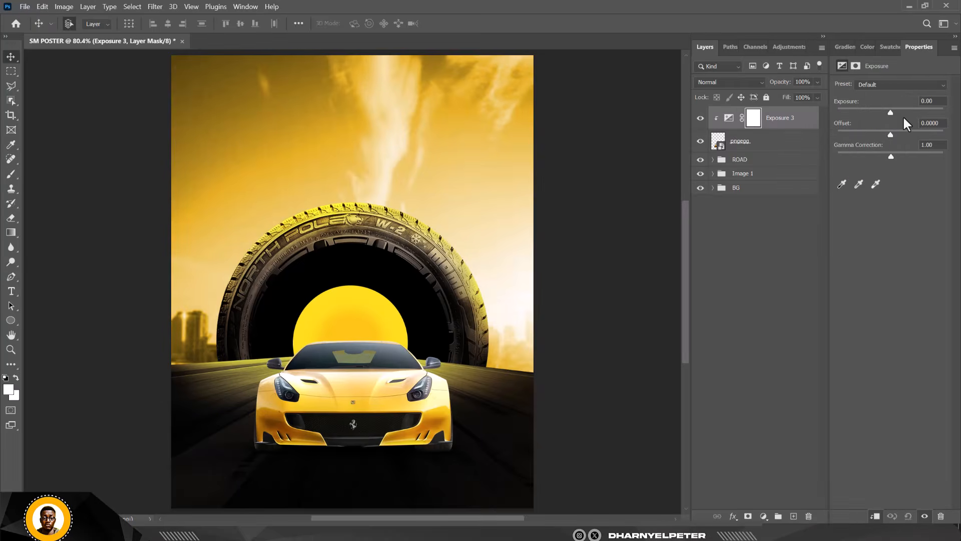
left_click_drag(890, 112, 855, 117)
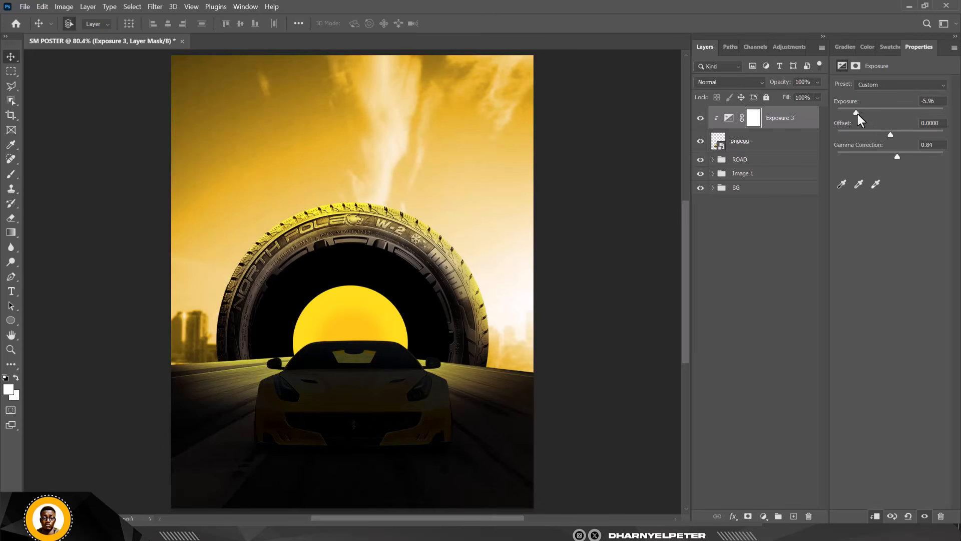
left_click_drag(857, 112, 857, 114)
left_click_drag(891, 135, 890, 136)
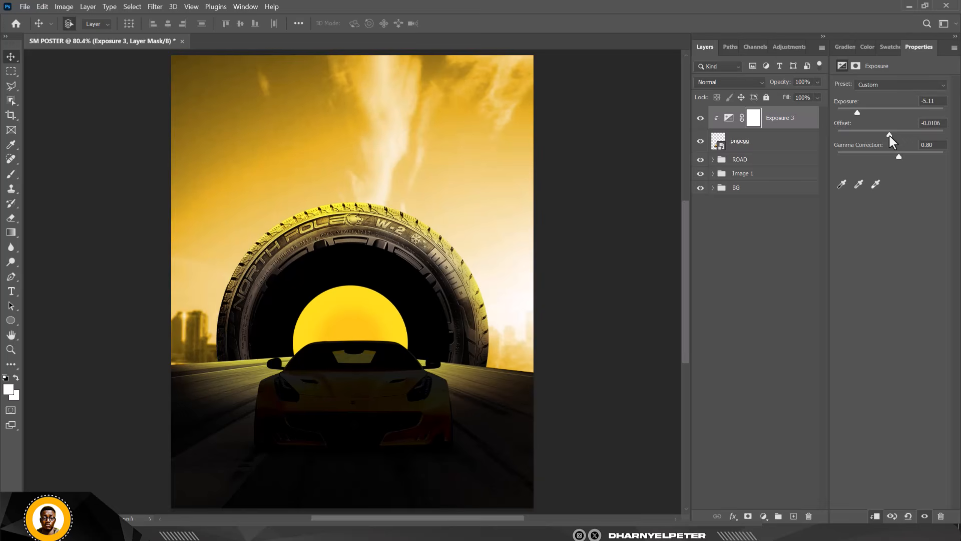
Invert the Exposure 3 mask and paint white with a 400 px soft brush to darken the car's lower front.
left_click_drag(890, 136, 890, 136)
left_click(753, 119)
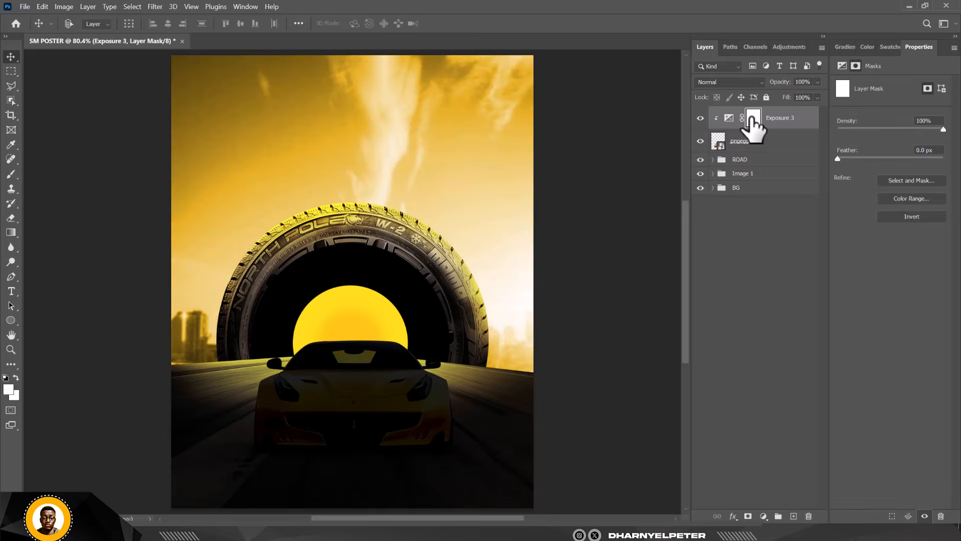
key("ctrl+i")
key("b")
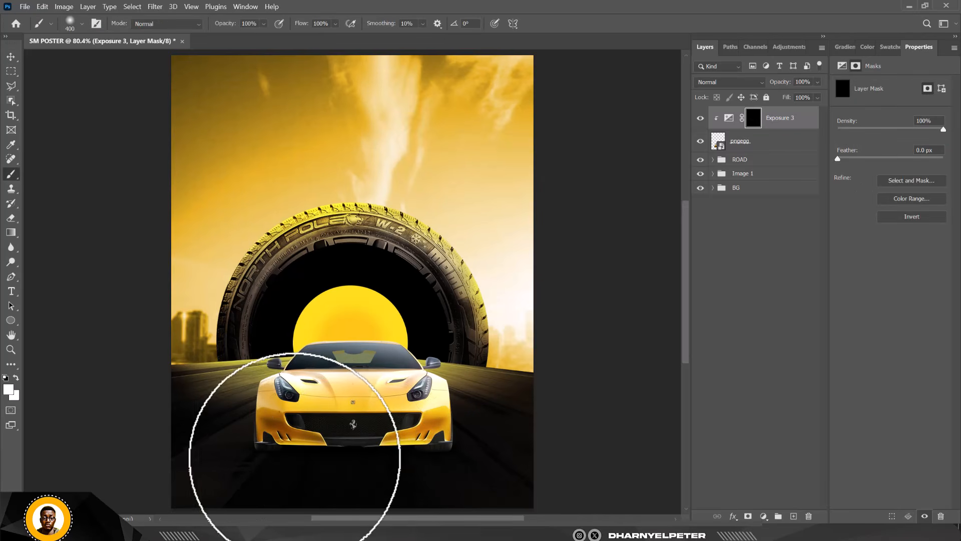
mouse_move(266, 458)
left_mouse_down()
mouse_move(274, 483)
mouse_move(249, 467)
mouse_move(517, 468)
mouse_move(353, 501)
mouse_move(211, 475)
mouse_move(208, 442)
mouse_move(226, 419)
mouse_move(216, 424)
mouse_move(368, 480)
mouse_move(483, 452)
mouse_move(464, 471)
mouse_move(328, 491)
mouse_move(266, 461)
mouse_move(238, 512)
mouse_move(285, 468)
left_mouse_up()
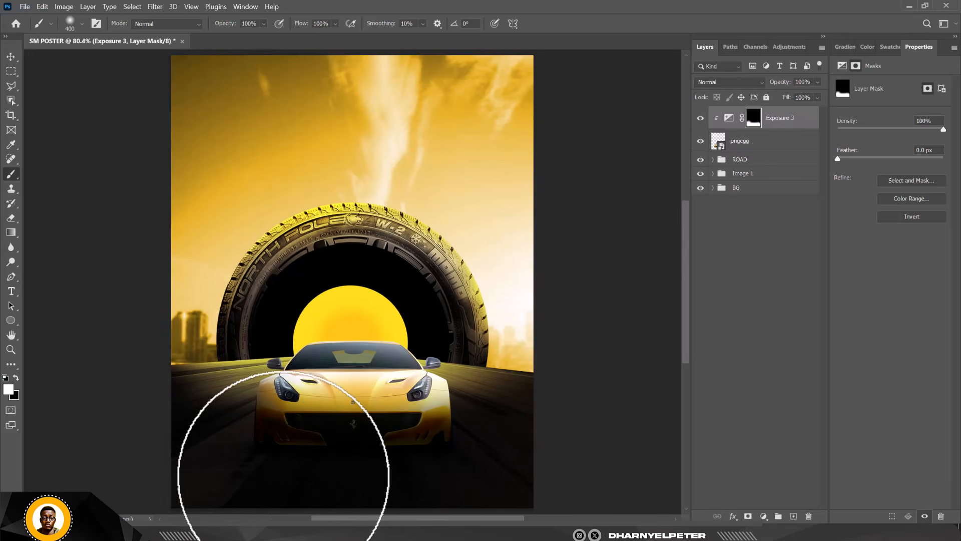
Lower the brush flow to 34% and build up the shading over the car's bumper and sides, reducing the brush to 175 px.
left_click(335, 24)
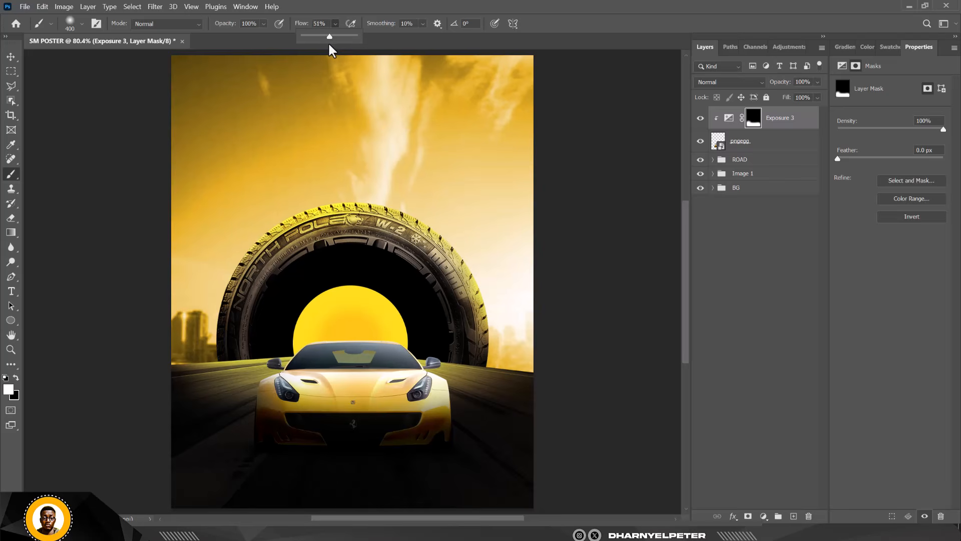
left_click_drag(329, 44, 320, 44)
mouse_move(288, 419)
left_mouse_down()
mouse_move(385, 419)
mouse_move(243, 436)
mouse_move(406, 451)
left_mouse_up()
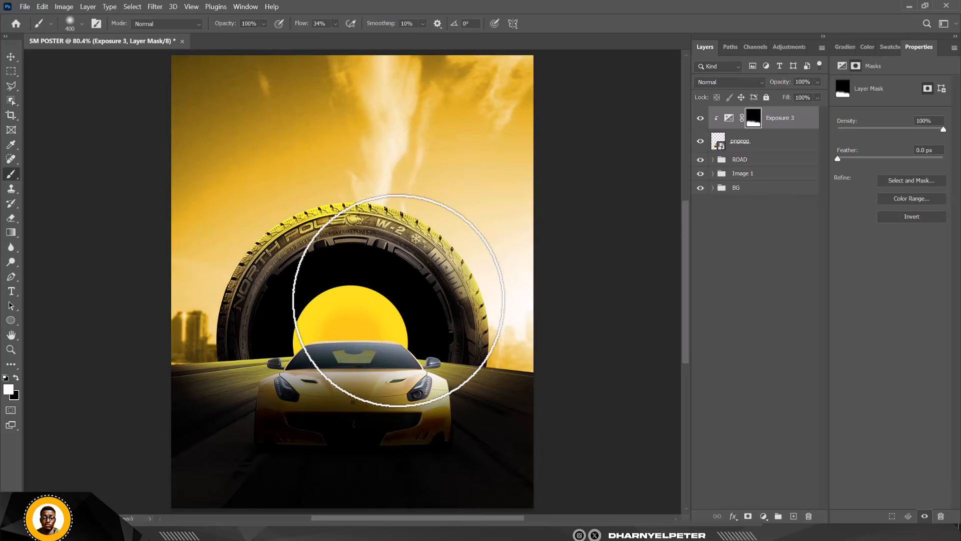
key("bracketleft")
key("bracketleft")
key("bracketleft")
key("bracketleft")
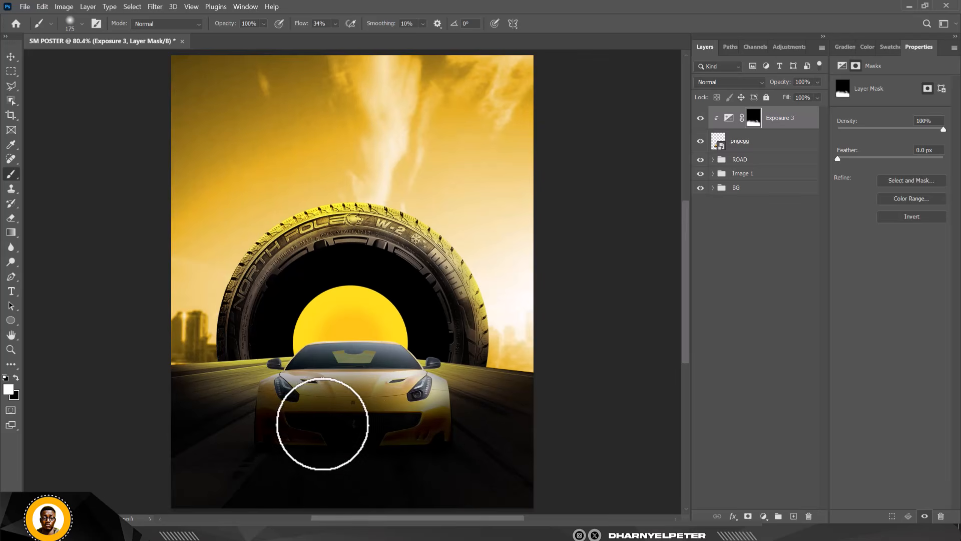
key("x")
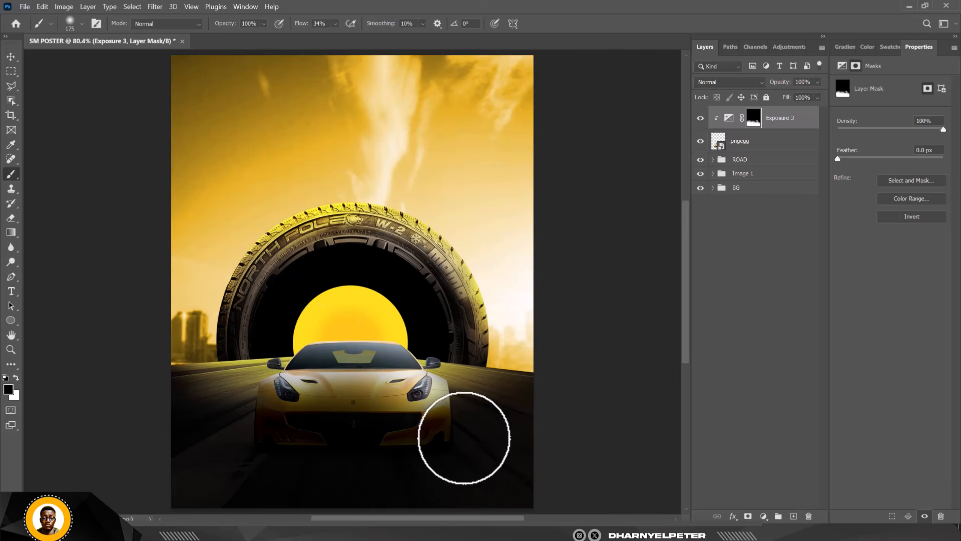
key("x")
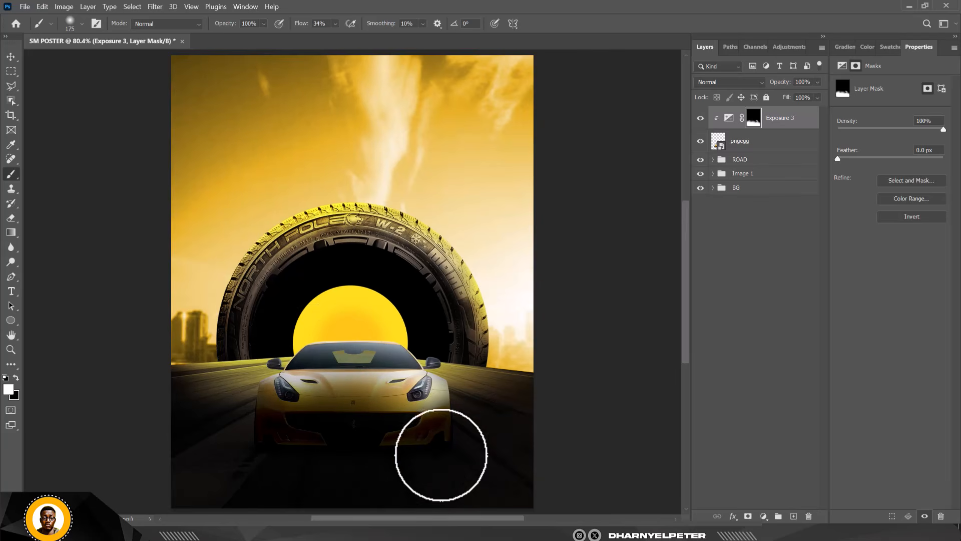
left_click_drag(272, 444, 258, 439)
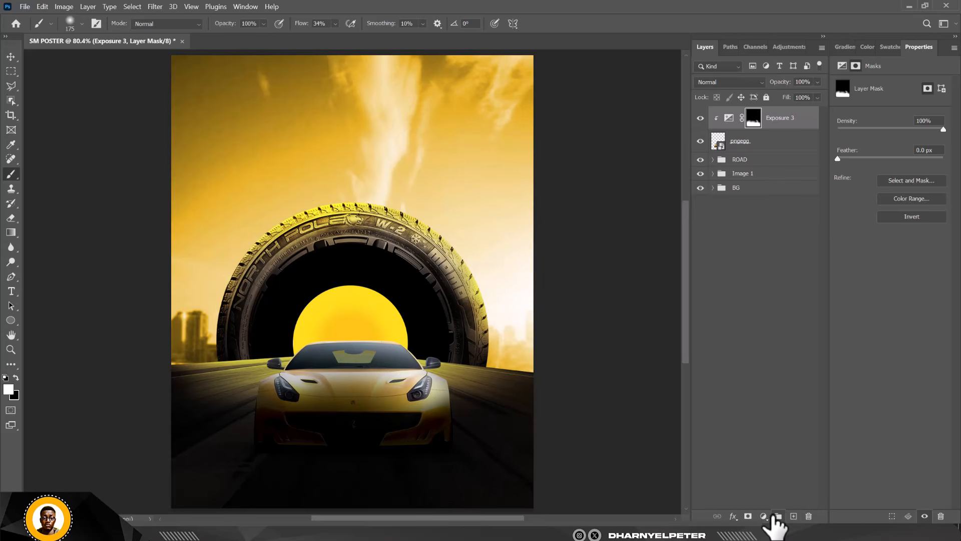
Add a Curves adjustment layer above Exposure 3 and clip it to the car.
left_click(764, 516)
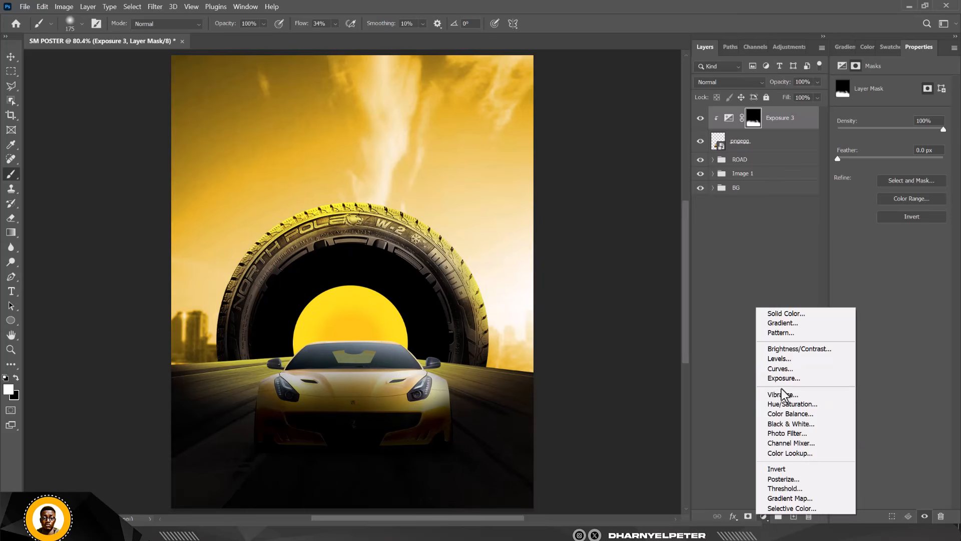
left_click(781, 368)
right_click(790, 120)
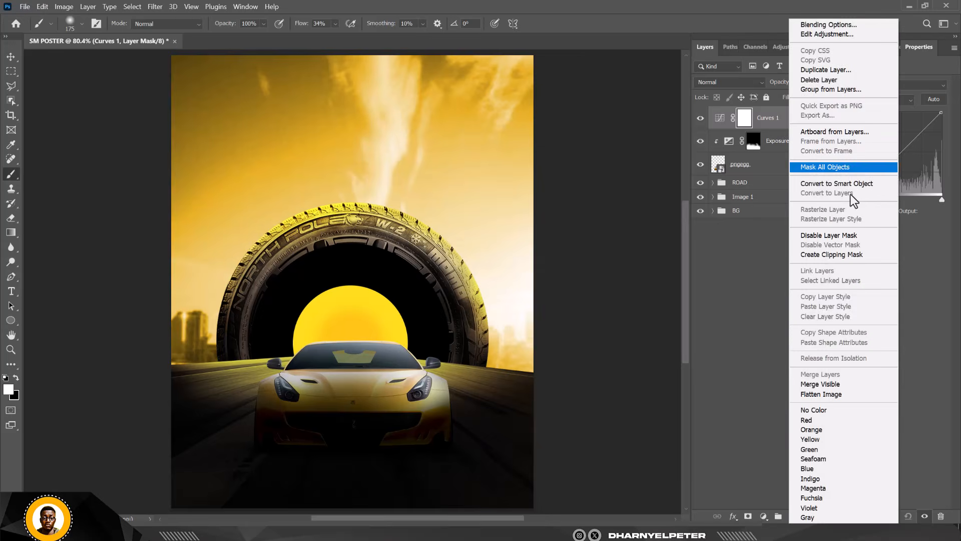
left_click(822, 254)
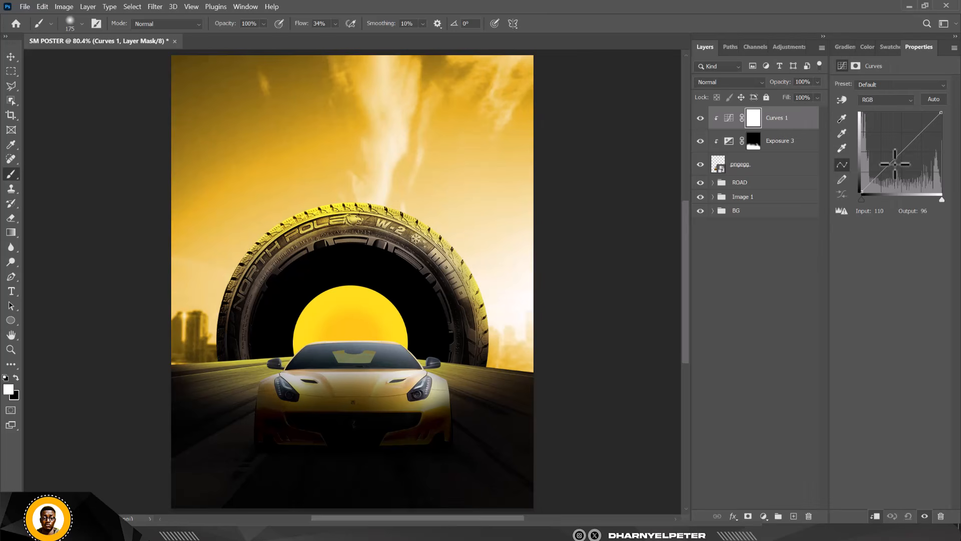
Pull the Blue curve down to about input 123, output 83, and the RGB curve down to input 103, output 77.
left_click(884, 99)
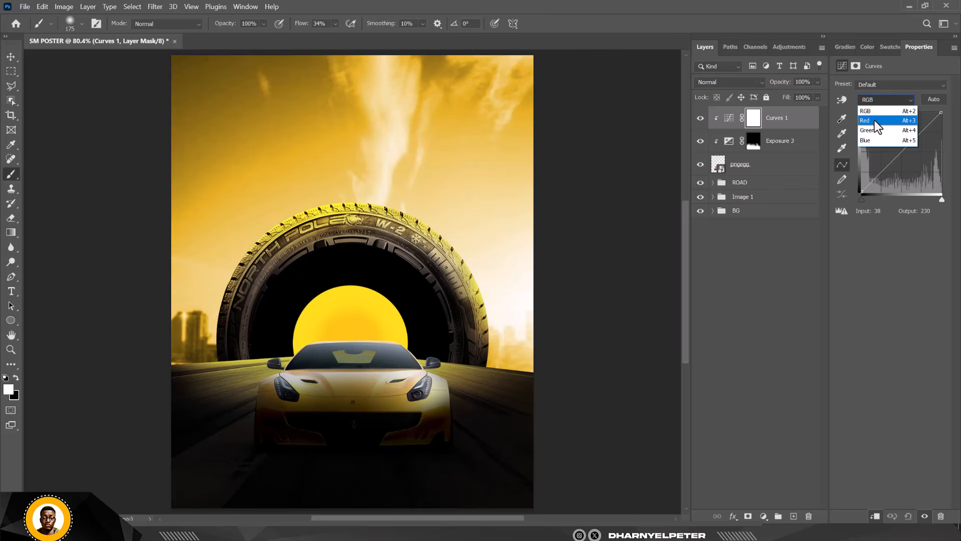
left_click(871, 139)
left_click_drag(900, 153, 900, 165)
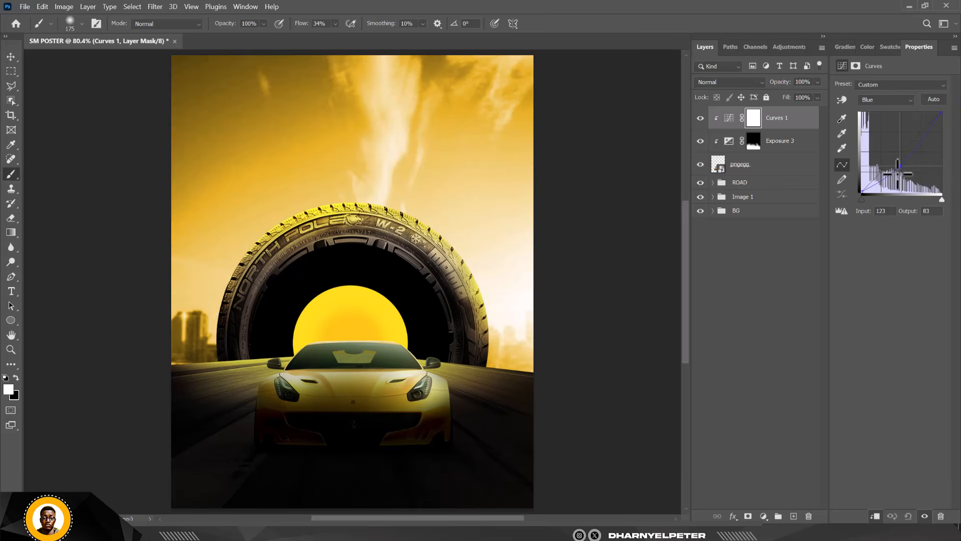
left_click(887, 96)
left_click(884, 109)
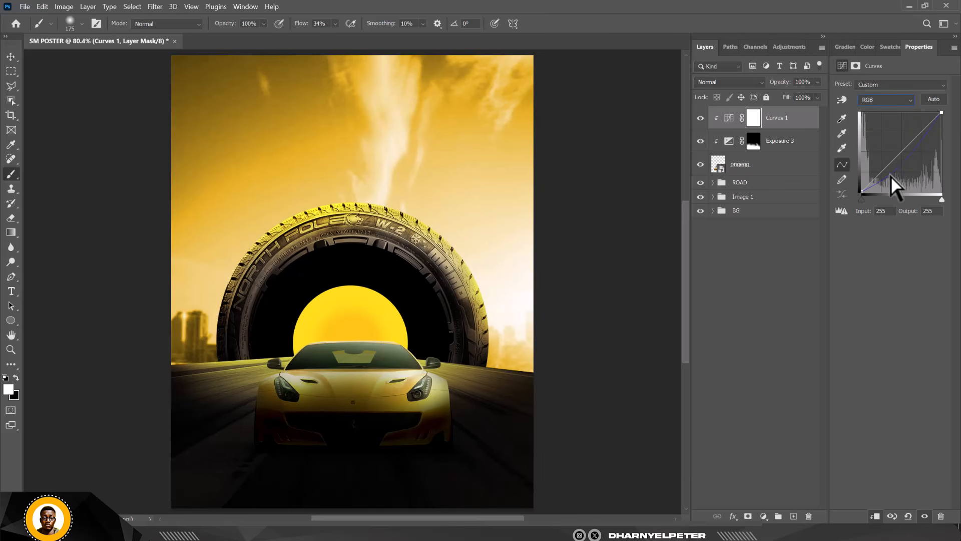
left_click_drag(894, 167, 894, 169)
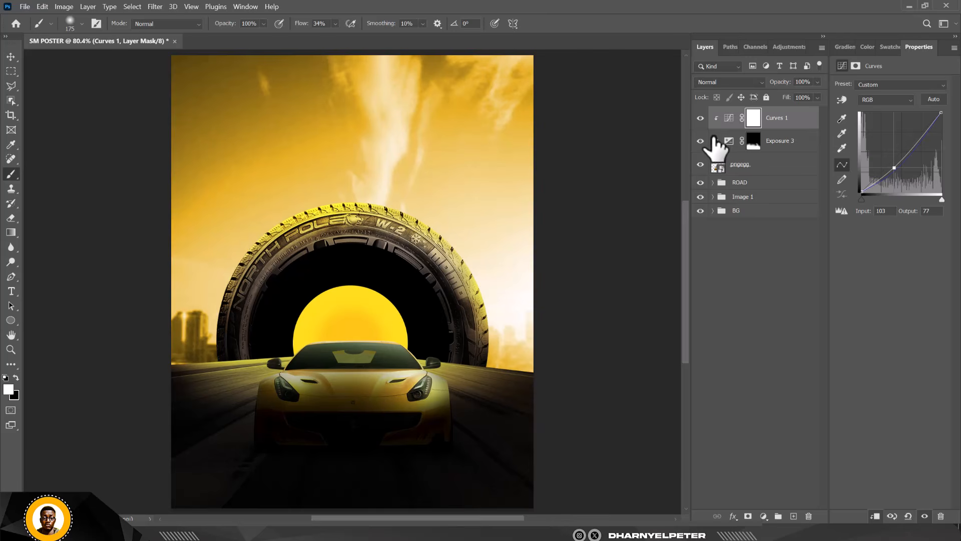
Group the pngegg car layer with its Exposure and Curves adjustments and name the group CAR.
left_click(758, 165)
left_click(785, 119, "shift")
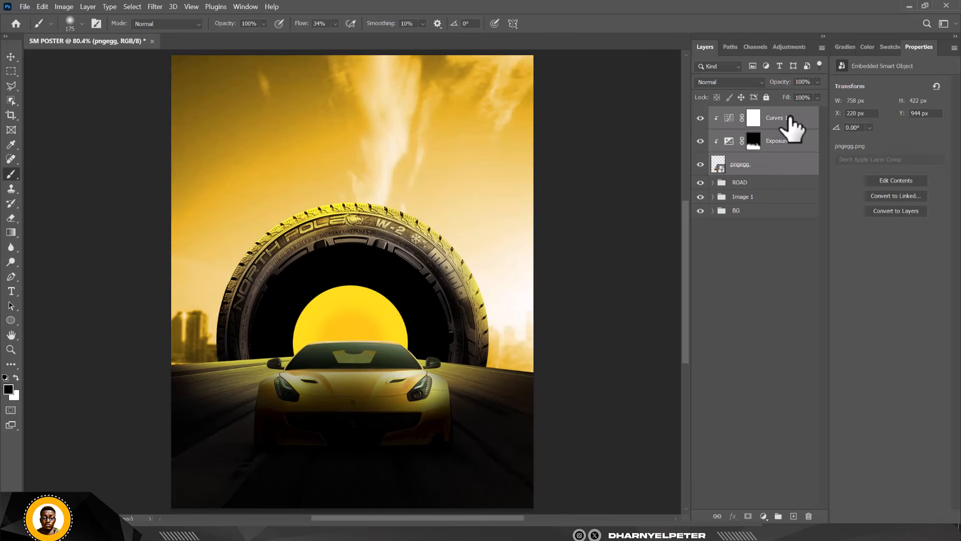
key("ctrl+g")
double_click(738, 114)
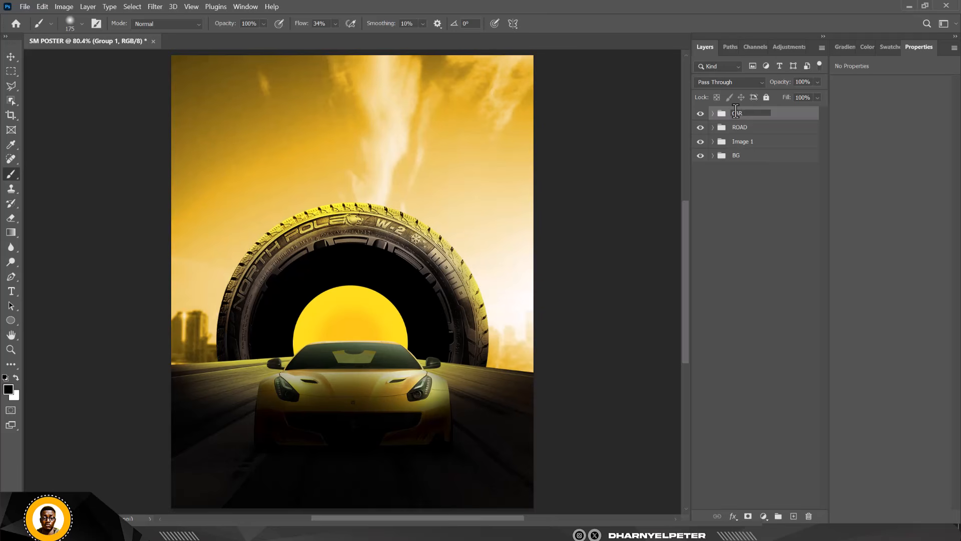
key("Return")
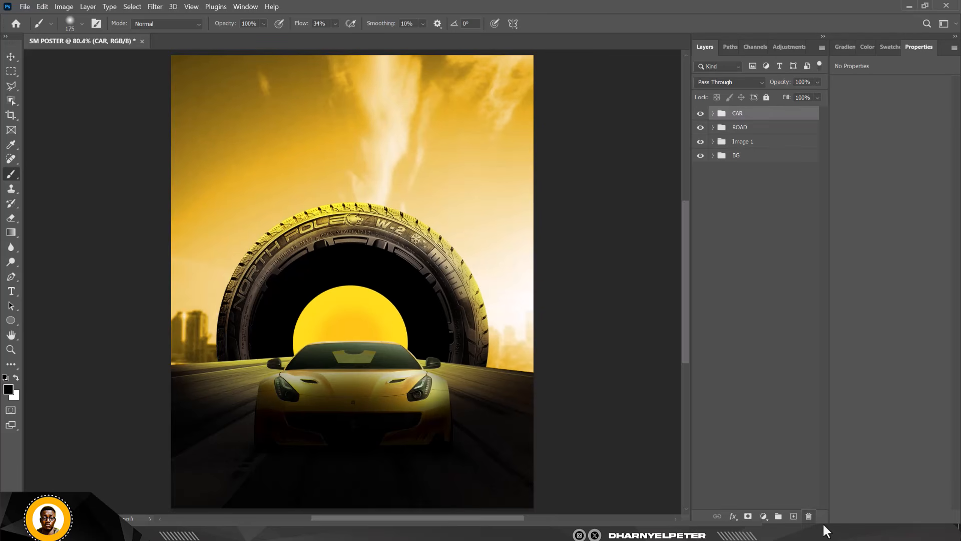
On a new layer above CAR, paint black over the poster's lower part with a 500–700 px soft brush at 74% flow.
left_click(793, 516)
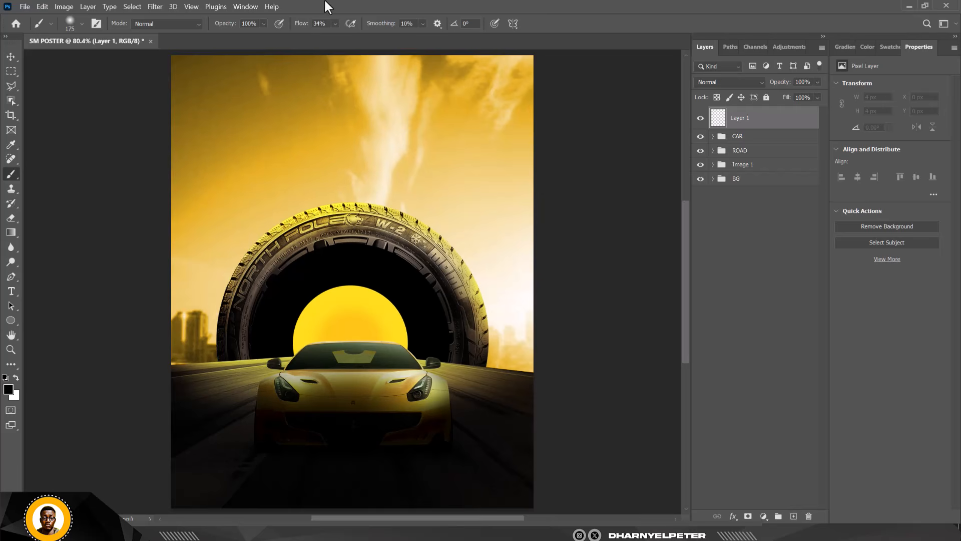
left_click(334, 24)
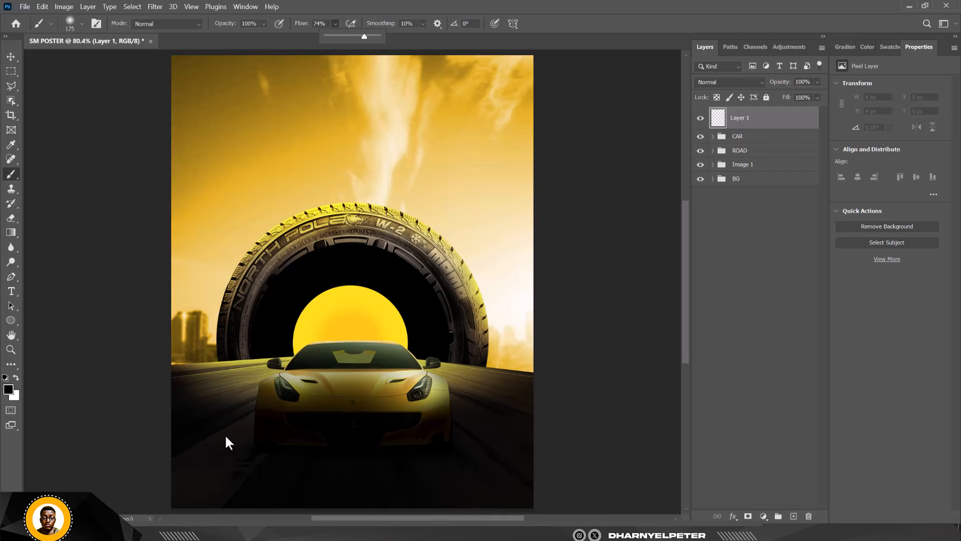
key("bracketright")
key("bracketright")
key("bracketright")
key("bracketright")
key("bracketright")
scroll(253, 280, "down", 3)
scroll(233, 423, "up", 2)
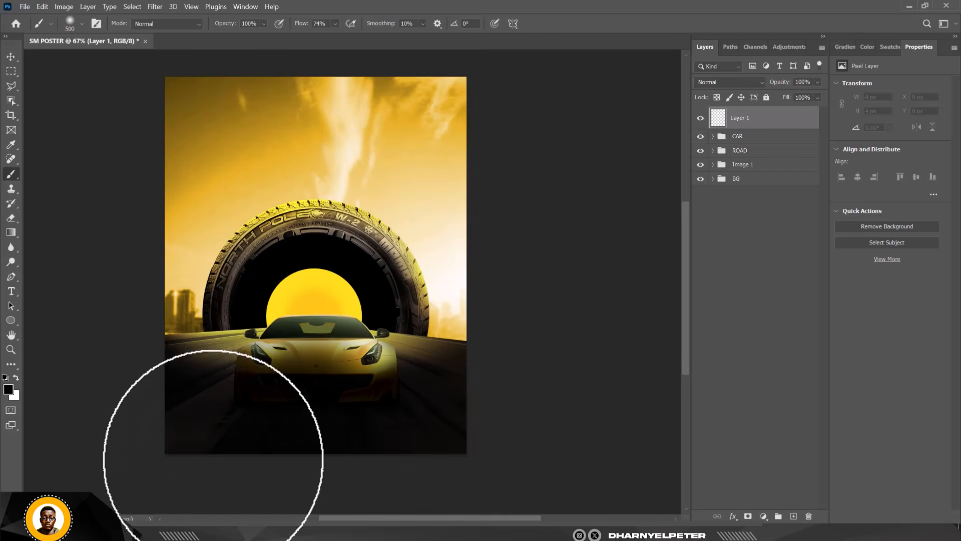
mouse_move(167, 438)
left_mouse_down()
mouse_move(429, 475)
mouse_move(540, 472)
left_mouse_up()
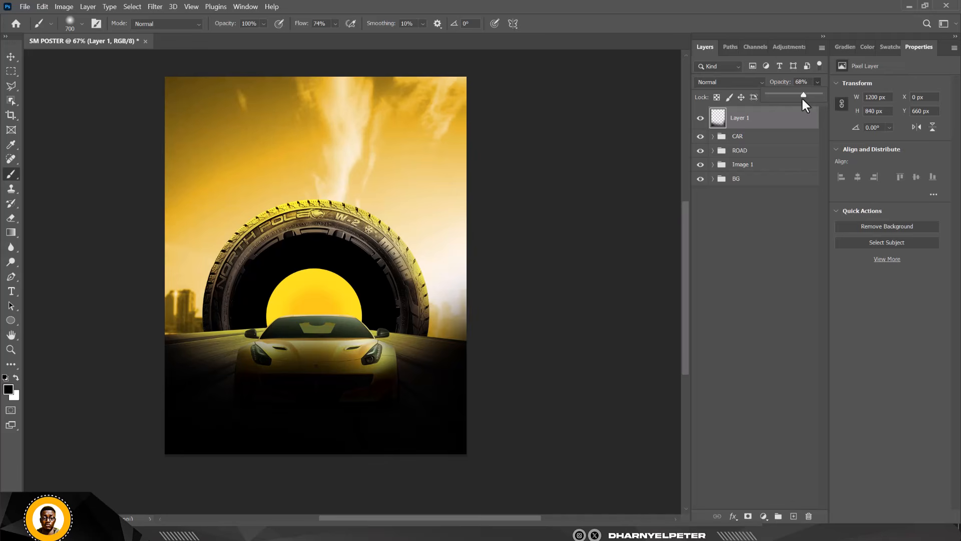
Reduce the opacity of the black shading layer to 41%.
left_click_drag(802, 99, 800, 99)
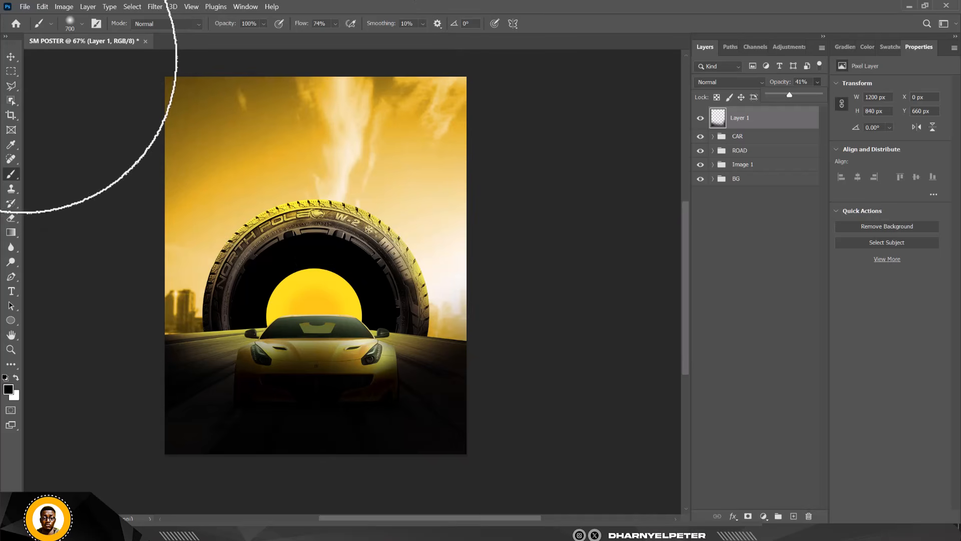
left_click(11, 56)
scroll(334, 320, "up", 1)
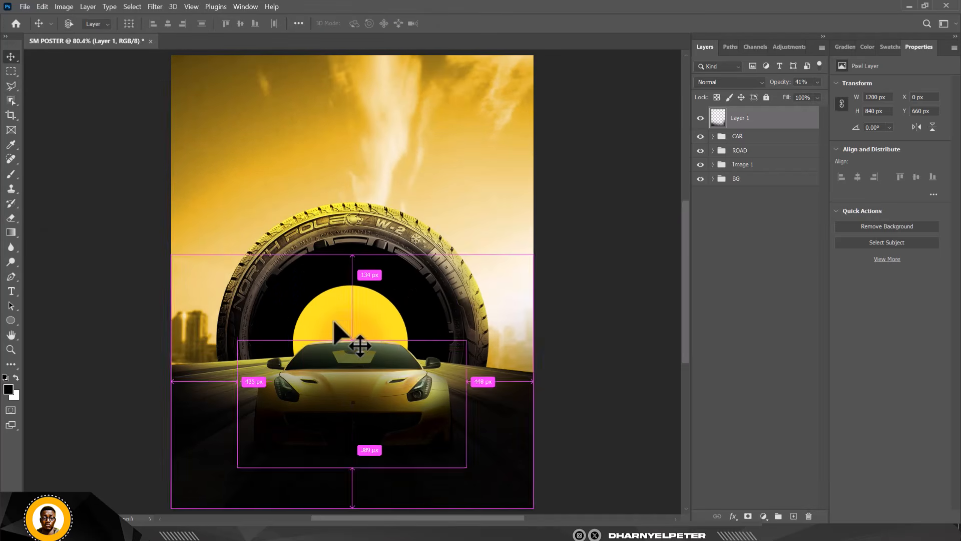
Place the orange light-burst image above the ROAD group, rotated 90° and scaled to 15.24%.
left_click(749, 153)
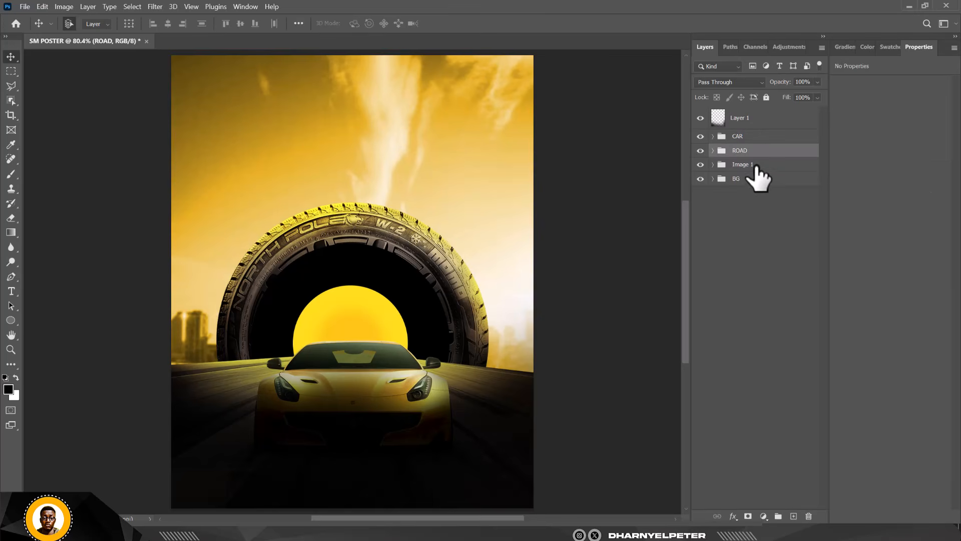
left_click(794, 517)
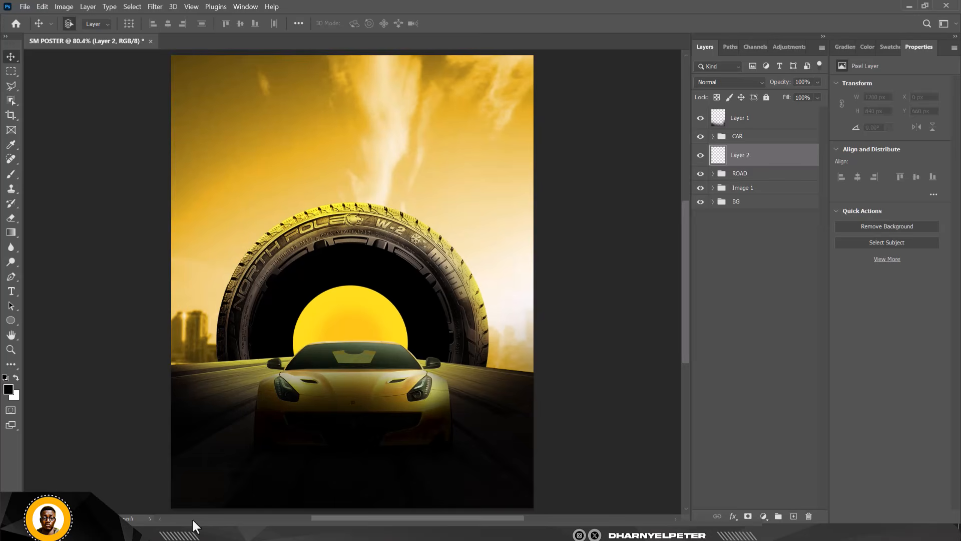
left_click(224, 536)
left_click_drag(186, 90, 335, 296)
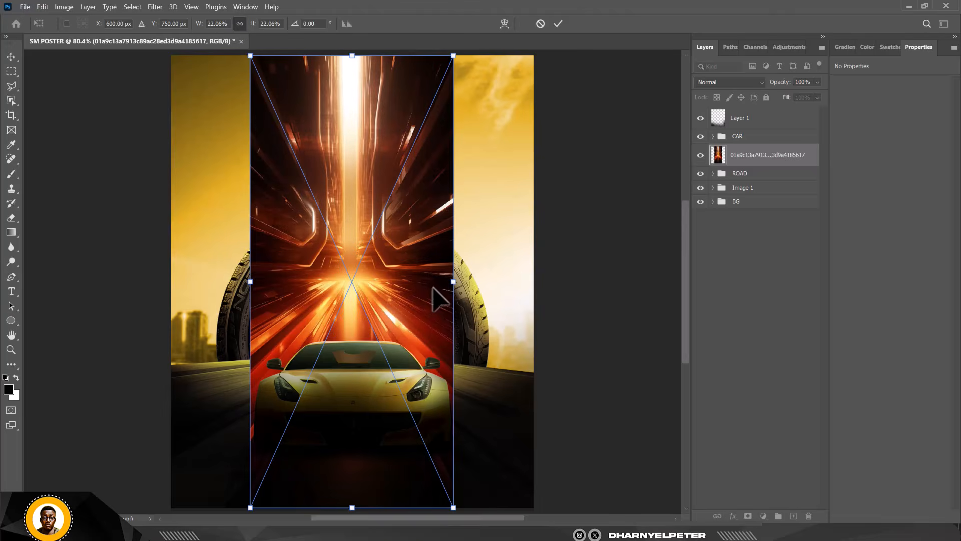
left_click_drag(506, 249, 391, 444)
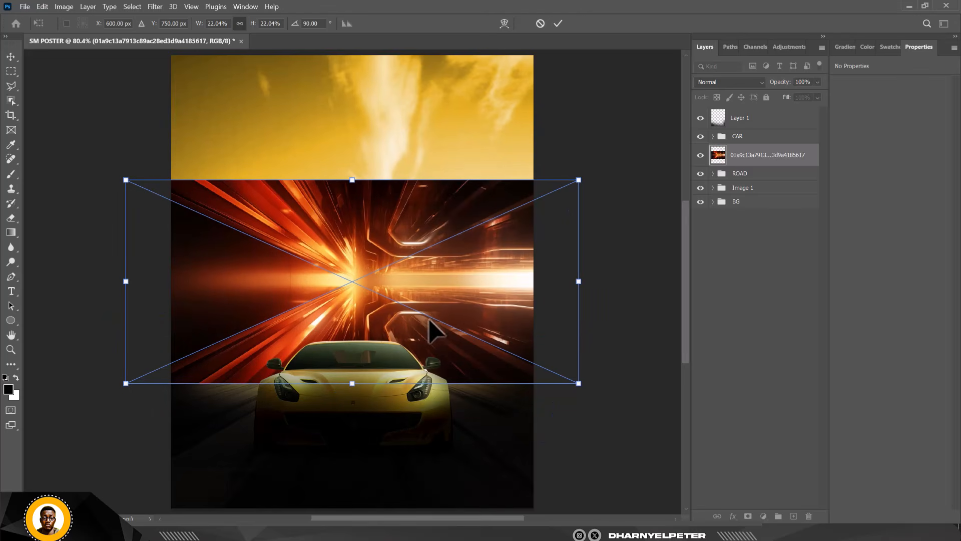
left_click_drag(581, 382, 506, 360)
key("Return")
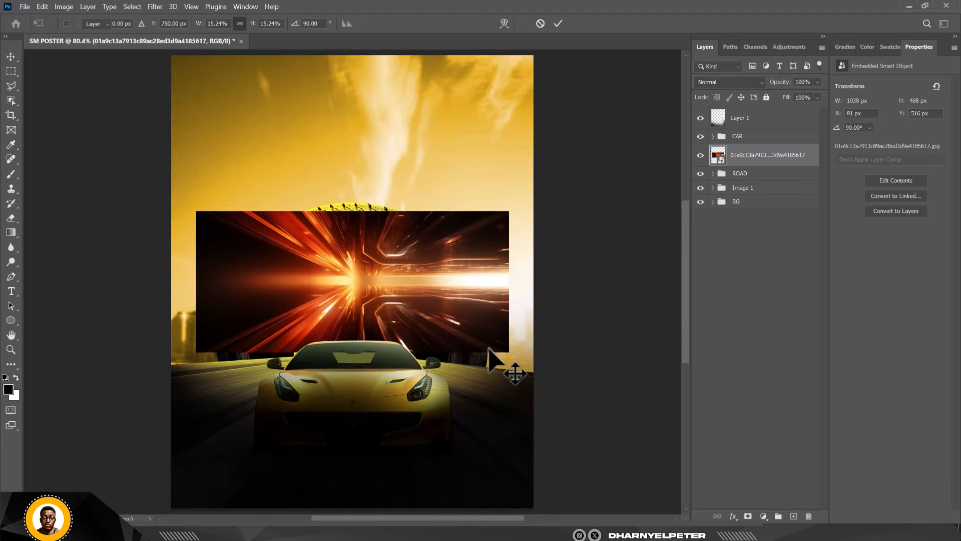
Add a layer mask to the light-burst image and paint black with a 400 px soft brush to hide its left half and hard outer edges.
left_click(748, 517)
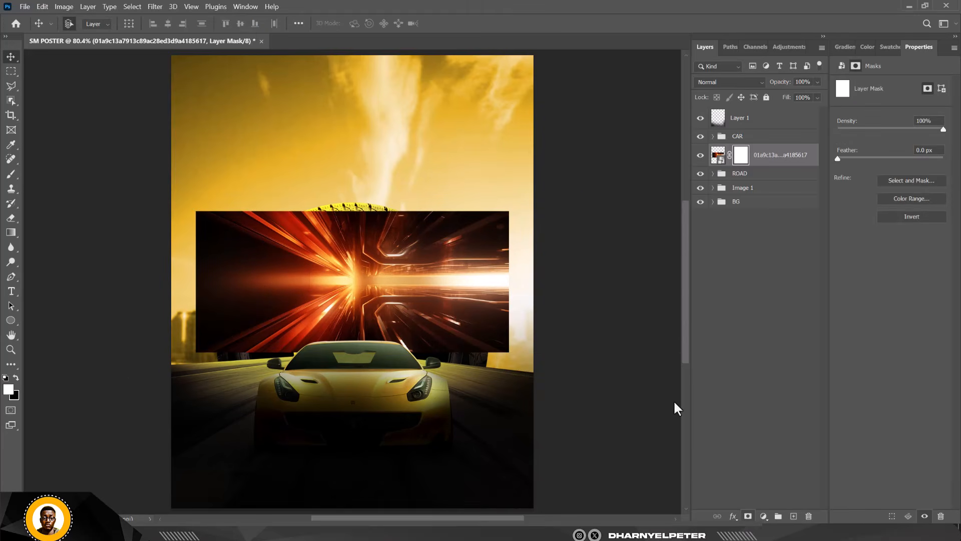
key("b")
key("x")
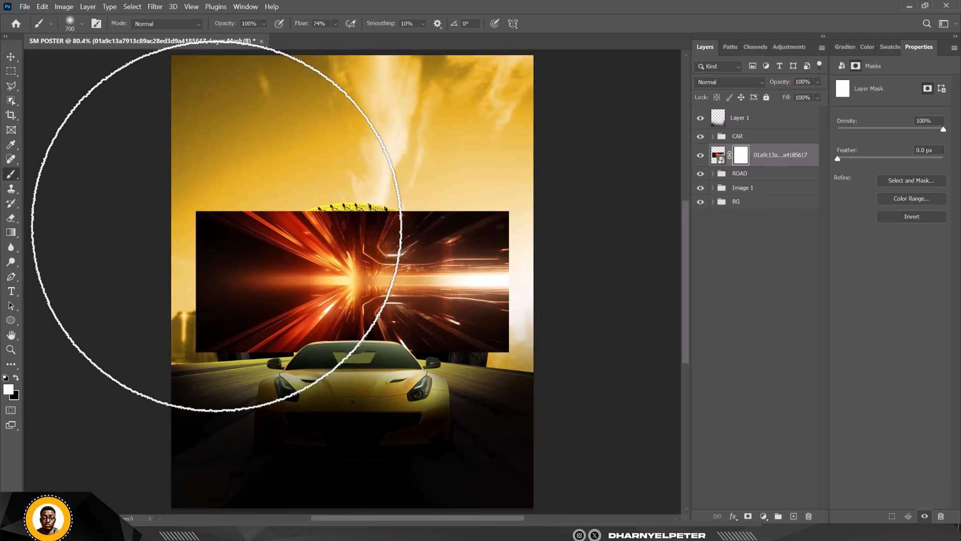
key("x")
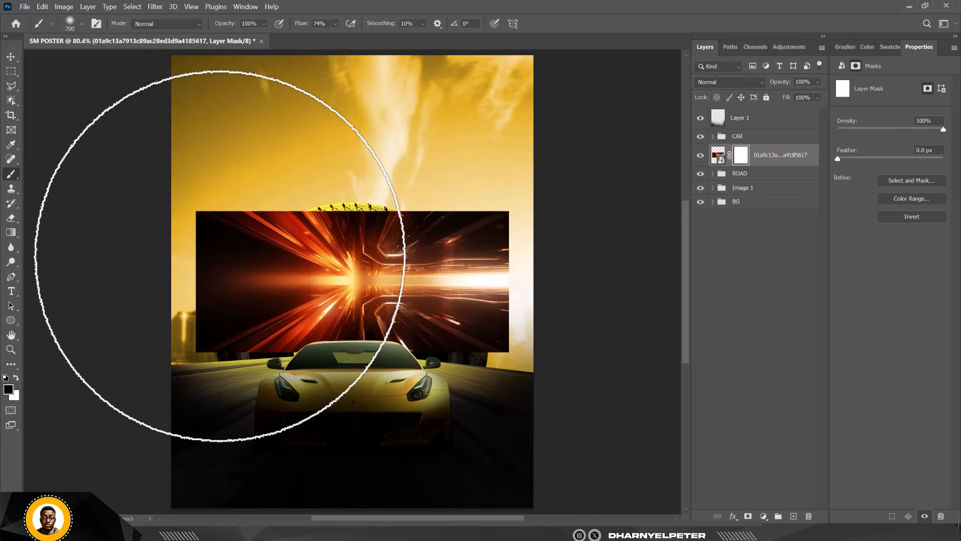
key("bracketleft")
key("bracketleft")
key("bracketleft")
mouse_move(214, 230)
left_mouse_down()
mouse_move(186, 314)
mouse_move(189, 150)
mouse_move(248, 118)
mouse_move(292, 380)
mouse_move(263, 178)
mouse_move(265, 380)
mouse_move(261, 338)
mouse_move(226, 397)
left_mouse_up()
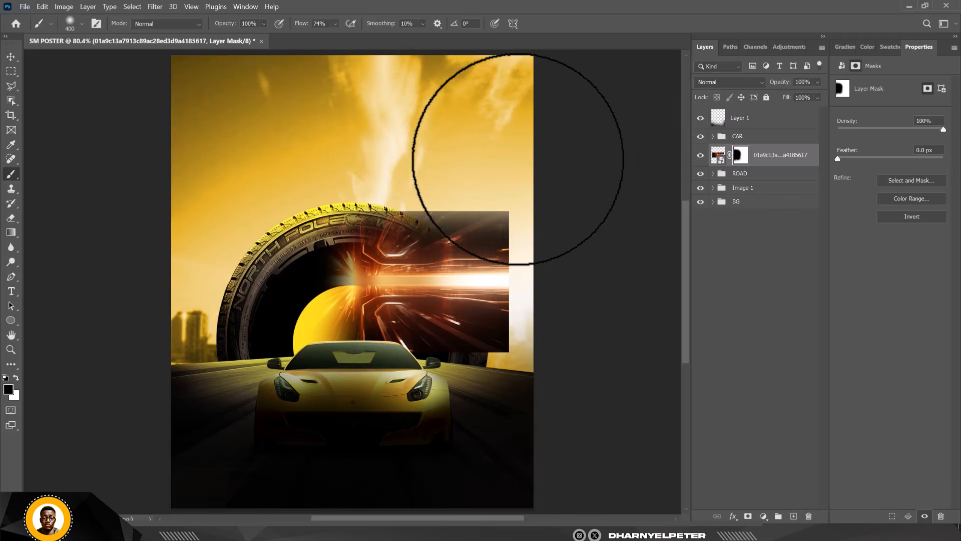
mouse_move(460, 172)
left_mouse_down()
mouse_move(235, 169)
mouse_move(519, 150)
mouse_move(611, 352)
mouse_move(541, 307)
mouse_move(558, 344)
mouse_move(547, 246)
mouse_move(562, 365)
left_mouse_up()
mouse_move(416, 395)
left_mouse_down()
mouse_move(549, 399)
mouse_move(315, 409)
mouse_move(506, 401)
mouse_move(577, 295)
left_mouse_up()
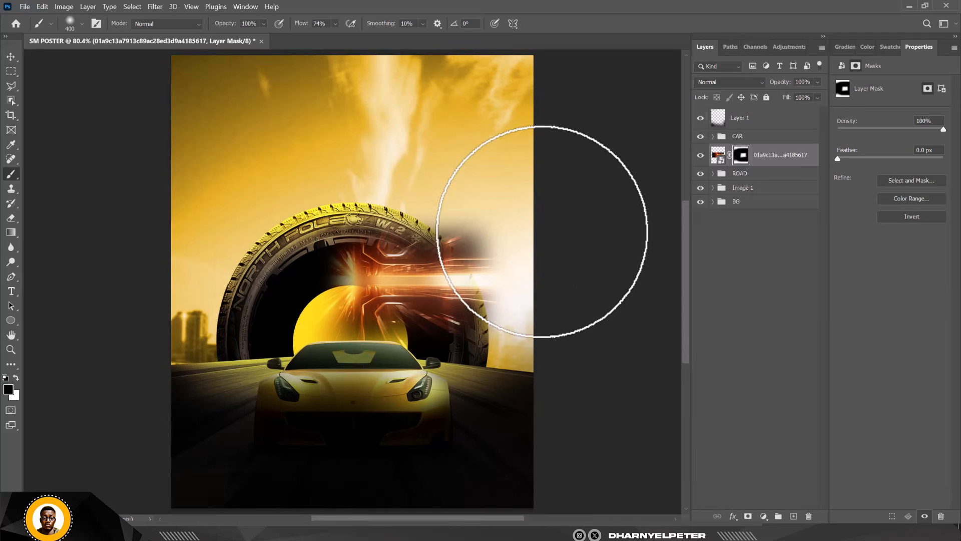
Set the blend mode of the light-burst image to Linear Dodge (Add).
left_click(10, 71)
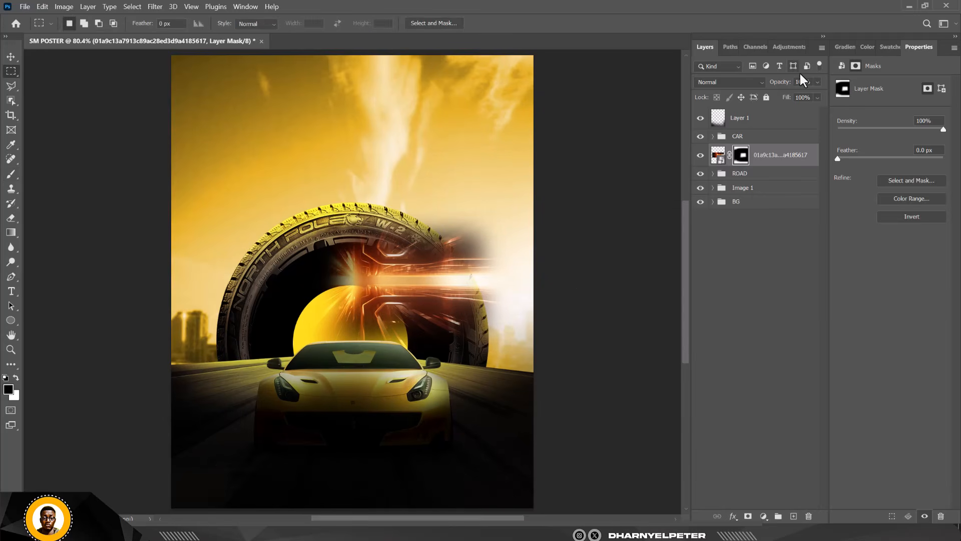
left_click(717, 155)
left_click(731, 82)
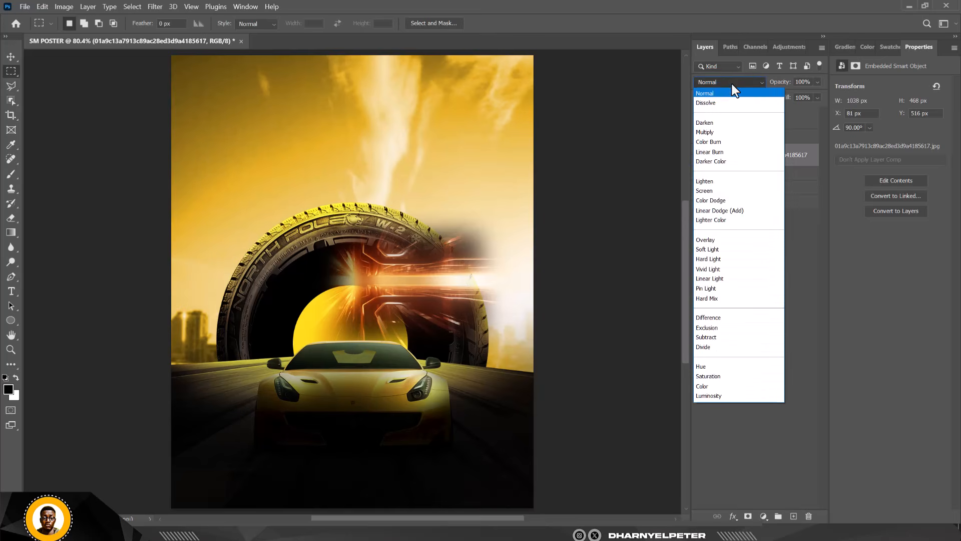
left_click(737, 210)
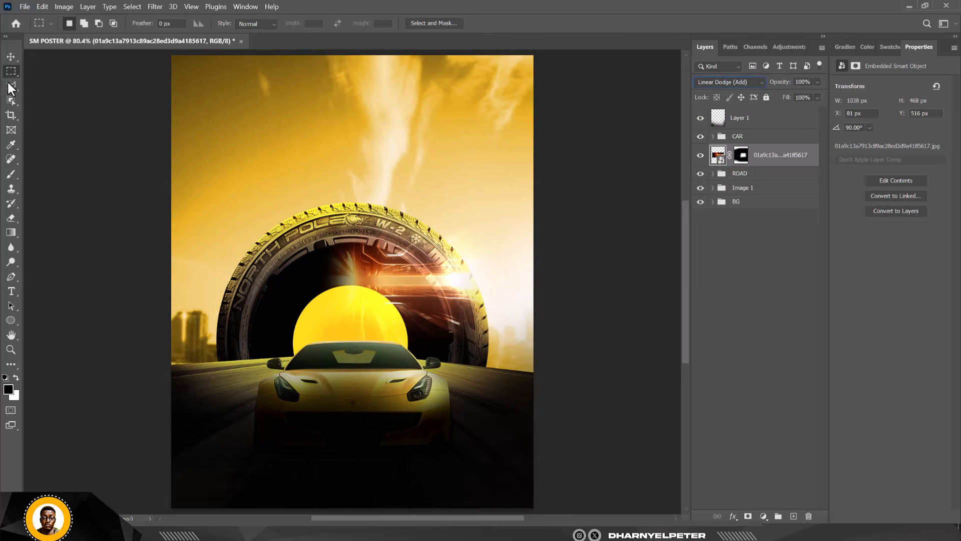
Move the light-burst image down to the horizon beside the car's right-hand side and scale it to about 148.79%.
left_click(11, 57)
left_click_drag(427, 264, 459, 353)
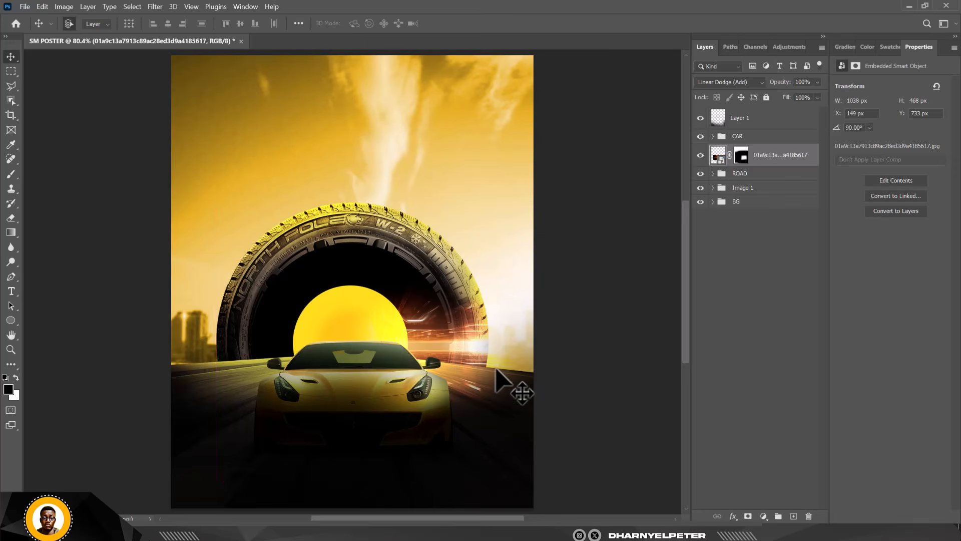
key("ctrl+t")
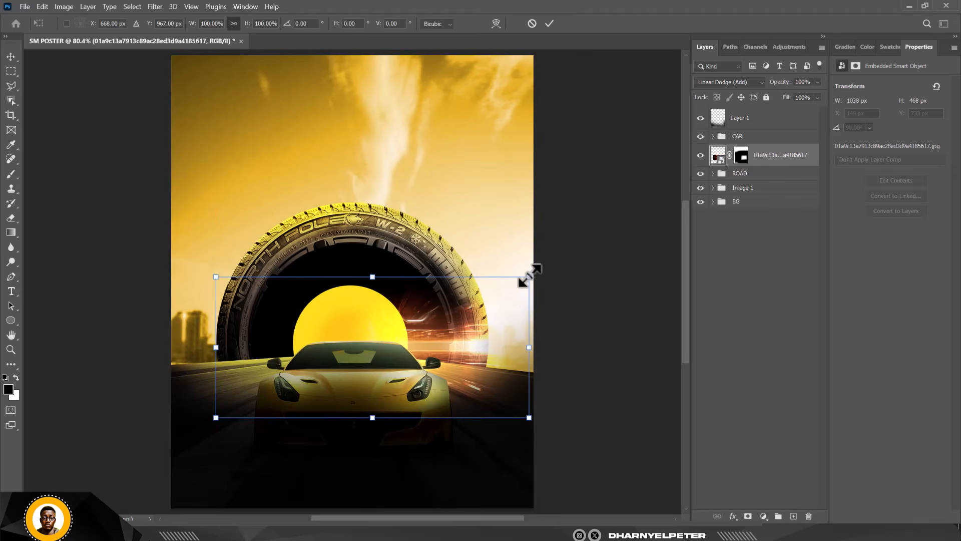
left_click_drag(529, 276, 607, 242)
left_click_drag(514, 369, 497, 377)
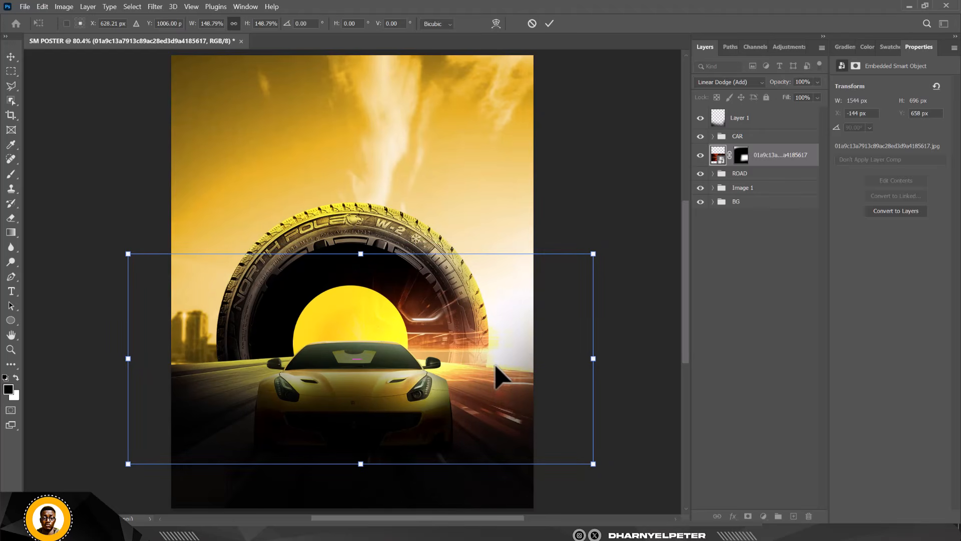
key("Return")
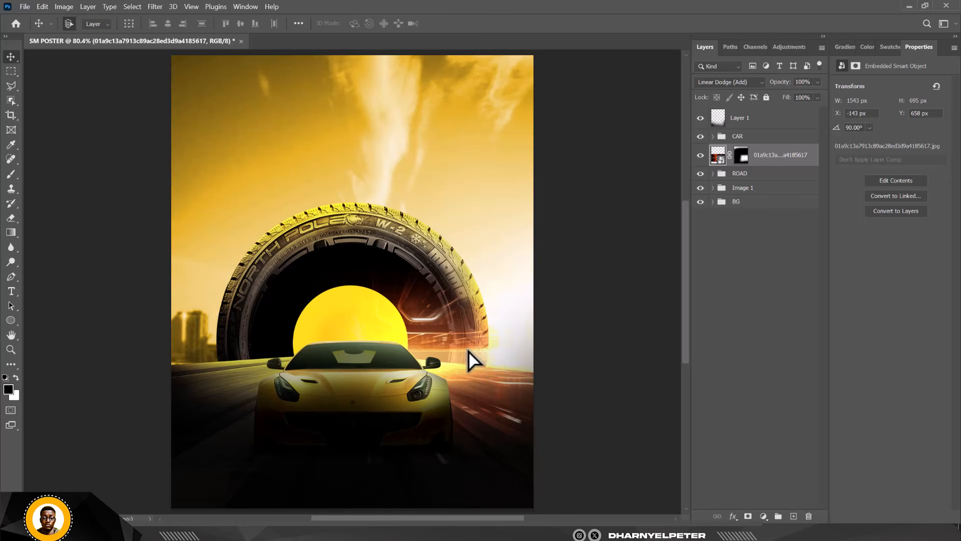
Duplicate the light-burst image and flip the copy horizontally so it lights the opposite side of the road.
mouse_move(468, 350)
left_mouse_down()
mouse_move(455, 349)
mouse_move(465, 358)
left_mouse_up()
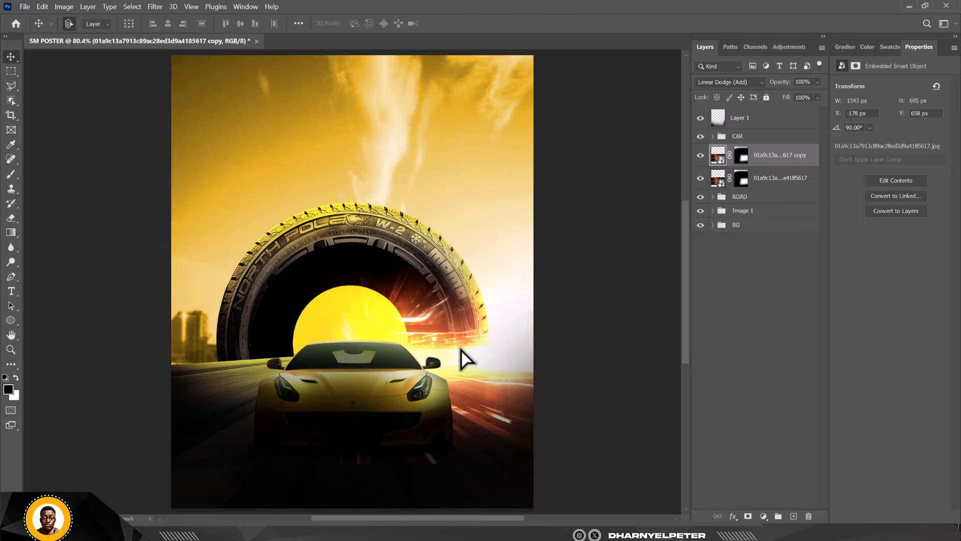
key("ctrl+t")
right_click(480, 352)
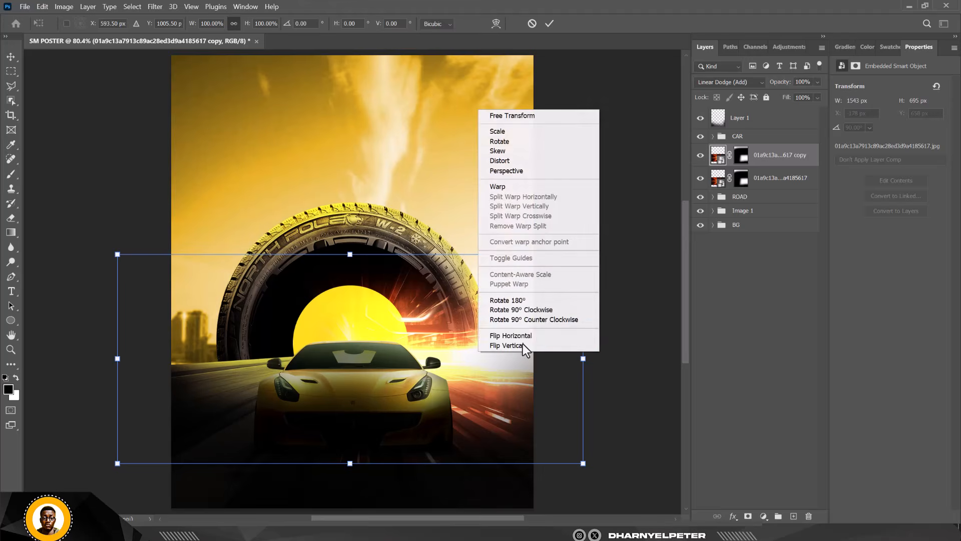
left_click(524, 337)
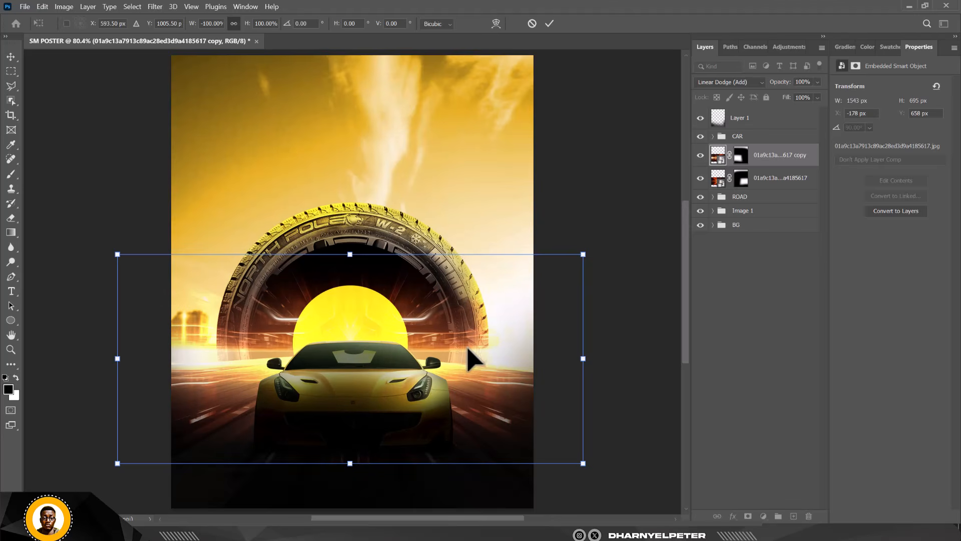
key("Return")
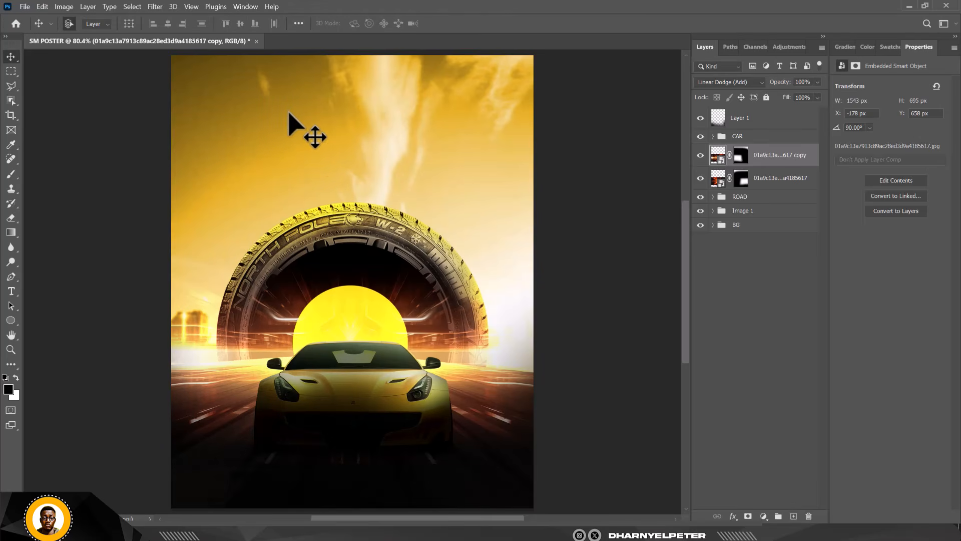
Add a Color Balance adjustment clipped to the tire image, with midtones at Cyan–Red +33 and Yellow–Blue -19.
left_click(353, 239, "ctrl")
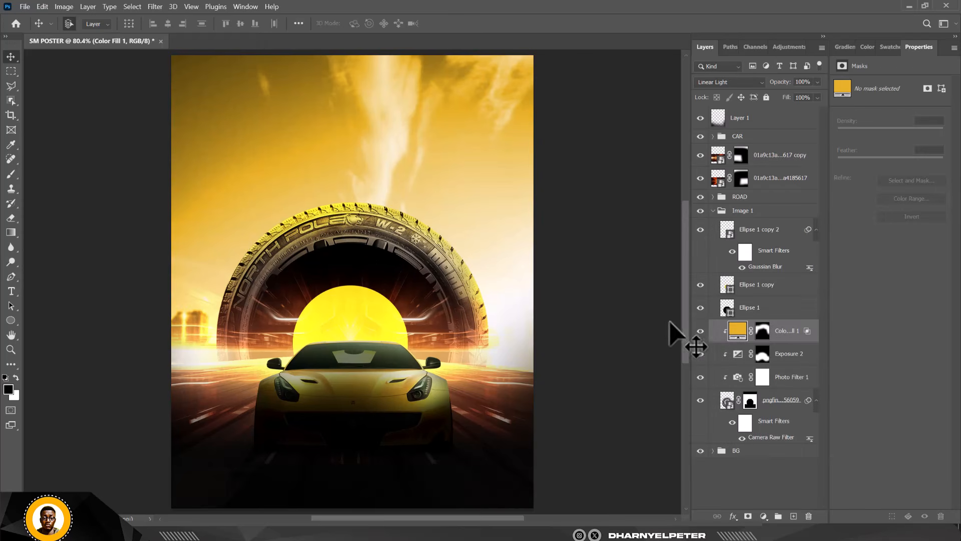
left_click(768, 403)
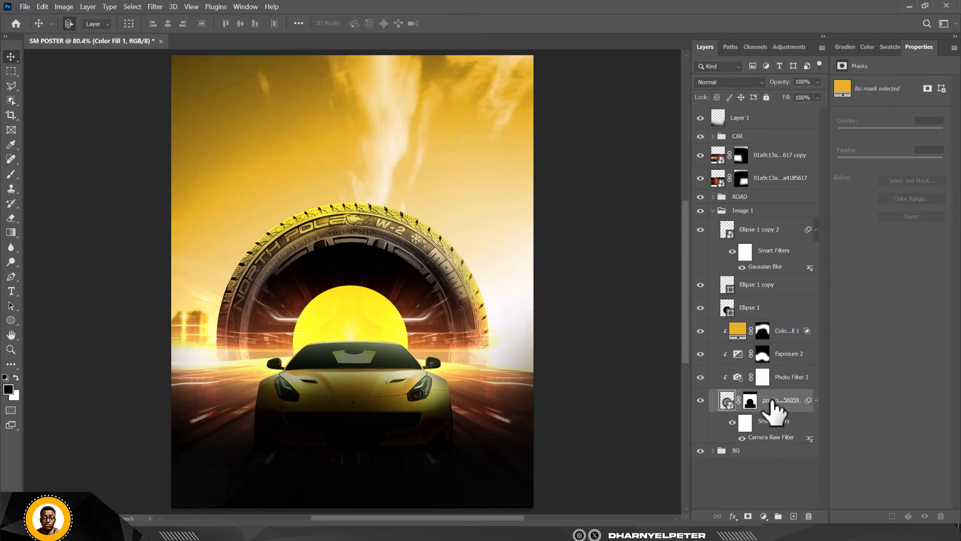
left_click(763, 516)
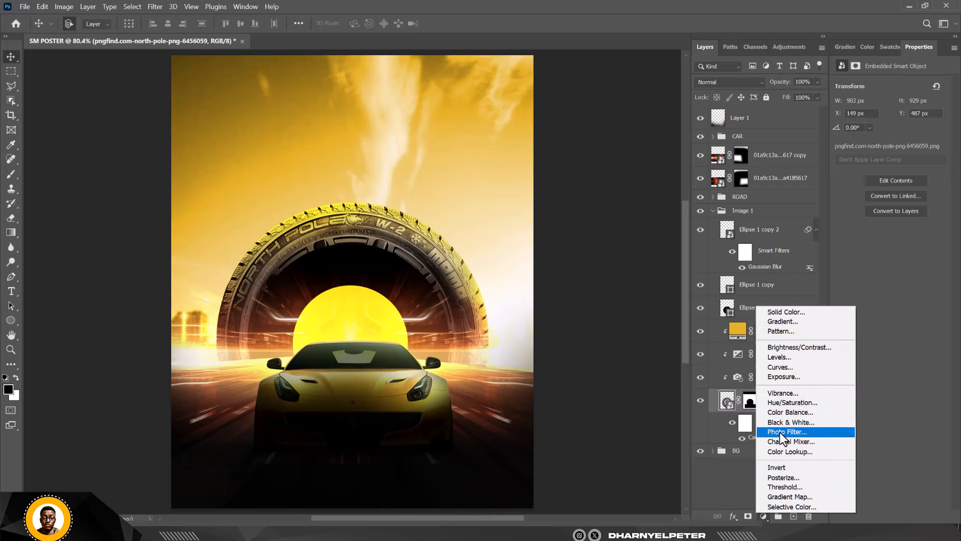
left_click(795, 412)
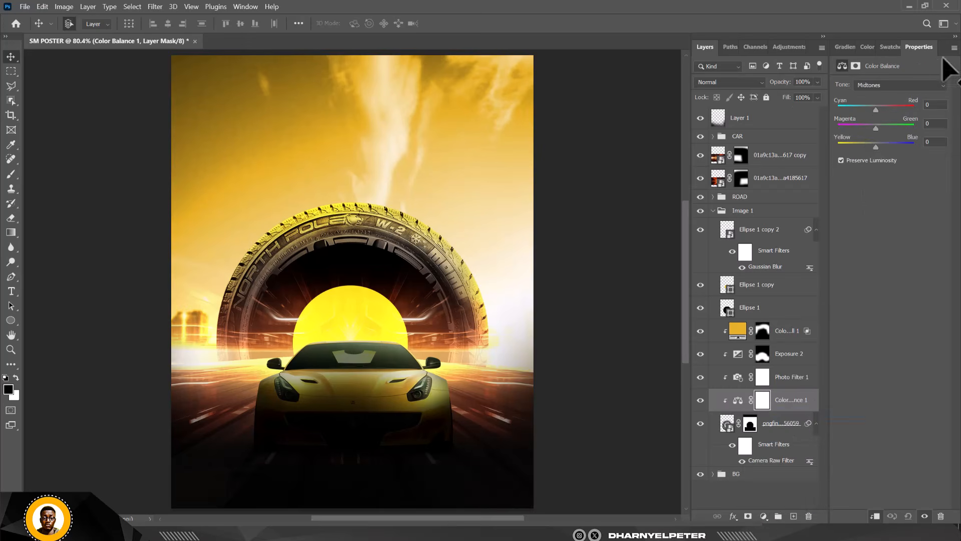
left_click_drag(874, 146, 874, 146)
left_click_drag(876, 109, 884, 111)
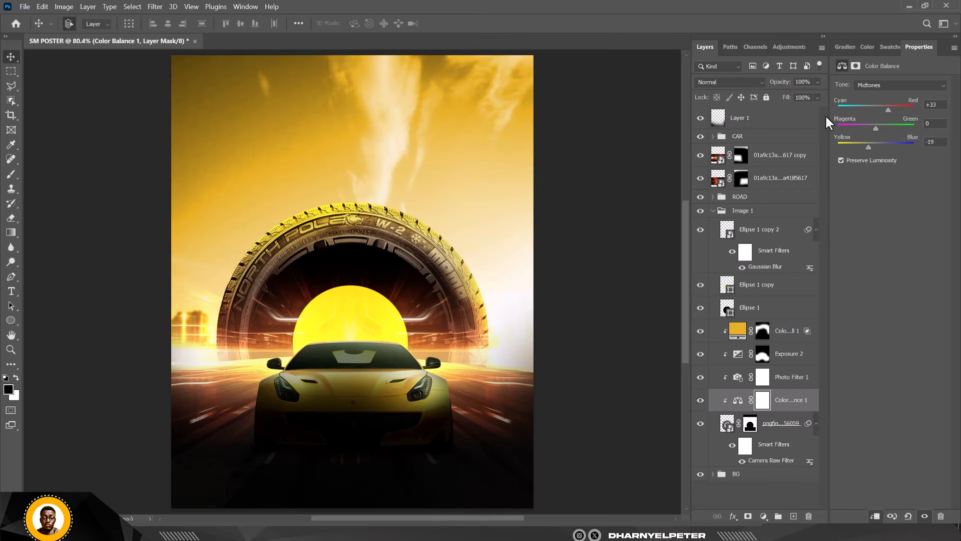
In the tire's Color Balance, shift the highlights toward red and set the shadows' Cyan–Red value to +19.
left_click(880, 84)
left_click(870, 119)
left_click_drag(875, 110, 882, 108)
left_click(893, 82)
left_click(876, 98)
left_click(877, 110)
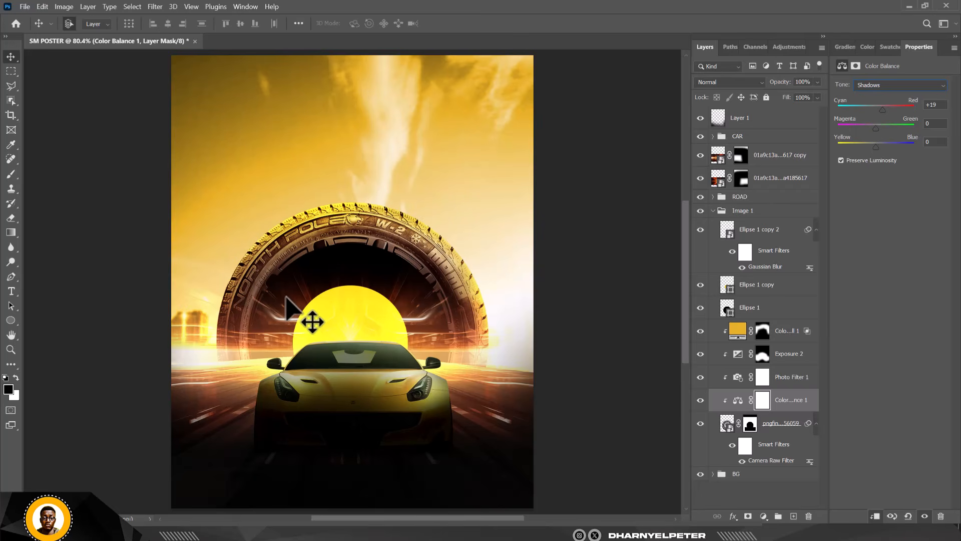
Try painting black along the poster's bottom on a new top layer with a 400 px soft brush.
left_click(772, 181)
key("b")
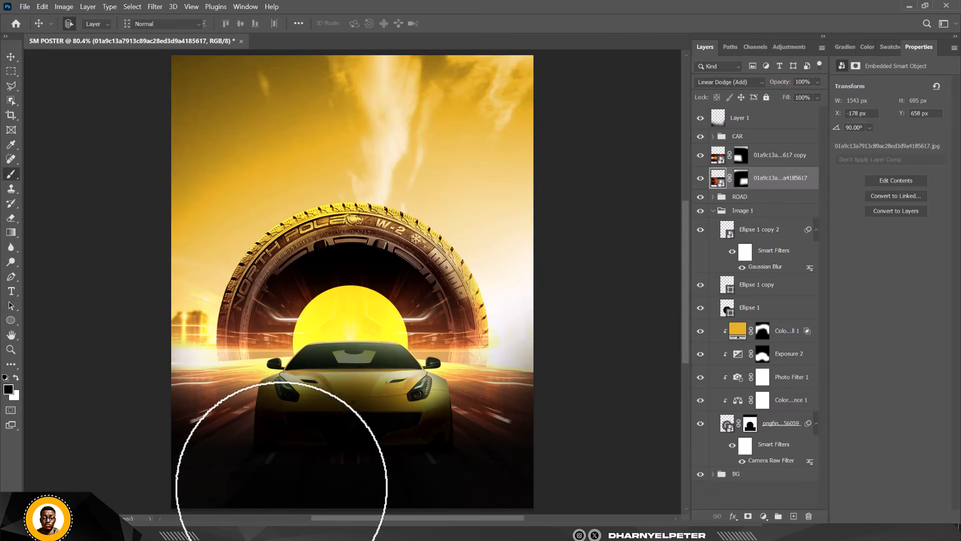
key("ctrl+shift+alt+n")
mouse_move(404, 505)
left_mouse_down()
mouse_move(476, 501)
mouse_move(338, 511)
mouse_move(31, 464)
mouse_move(327, 494)
left_mouse_up()
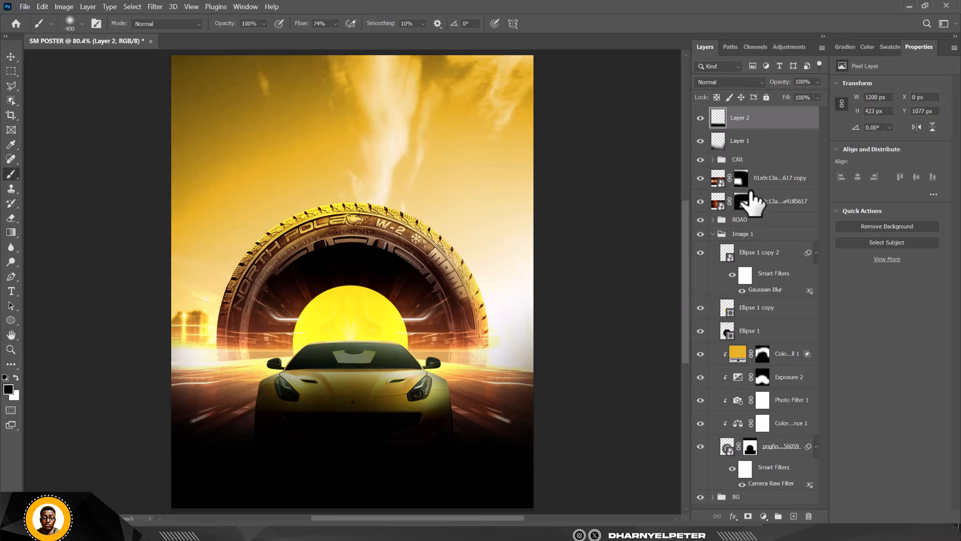
key("ctrl+z")
key("ctrl+z")
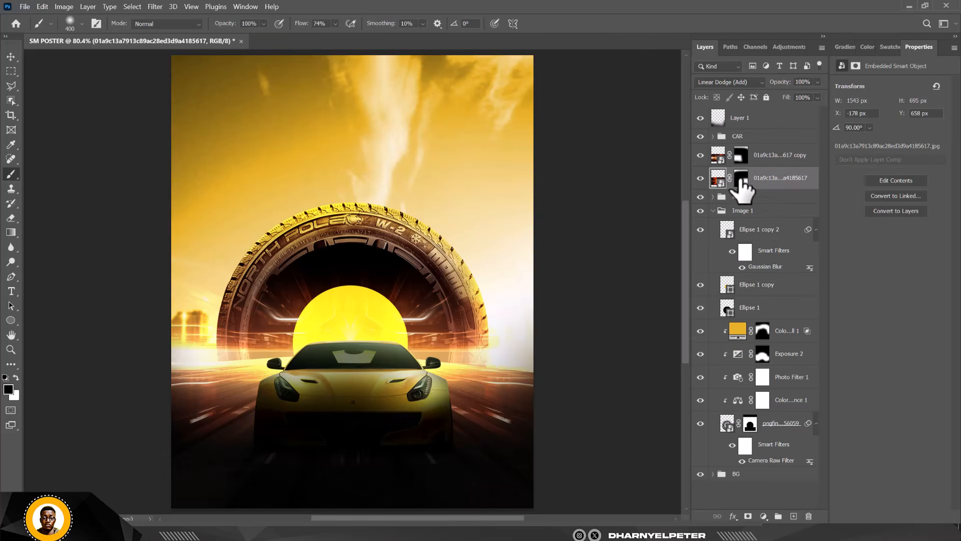
Paint black on the layer masks of both light bursts with a 400 px soft brush, lowering brush opacity to 17%, to soften their glow.
left_click(742, 180)
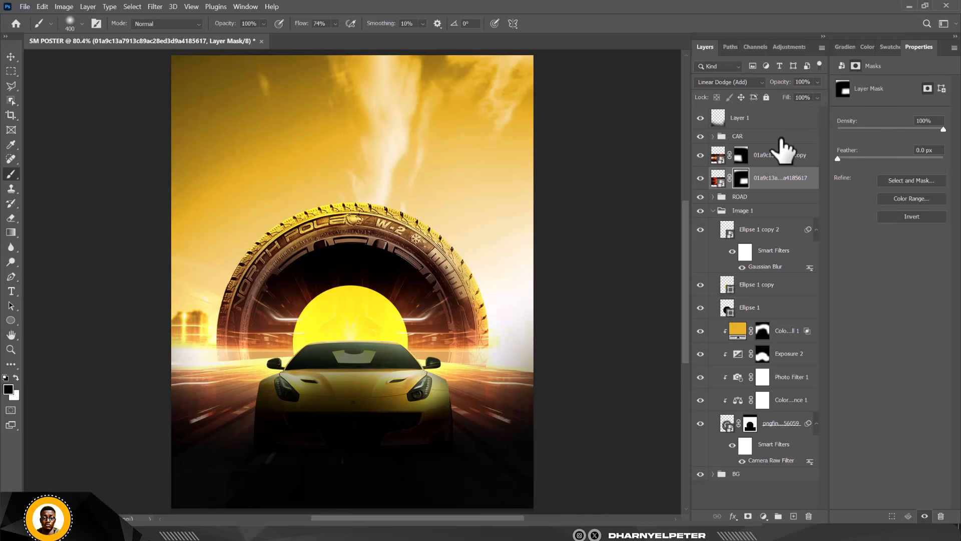
left_click(740, 156)
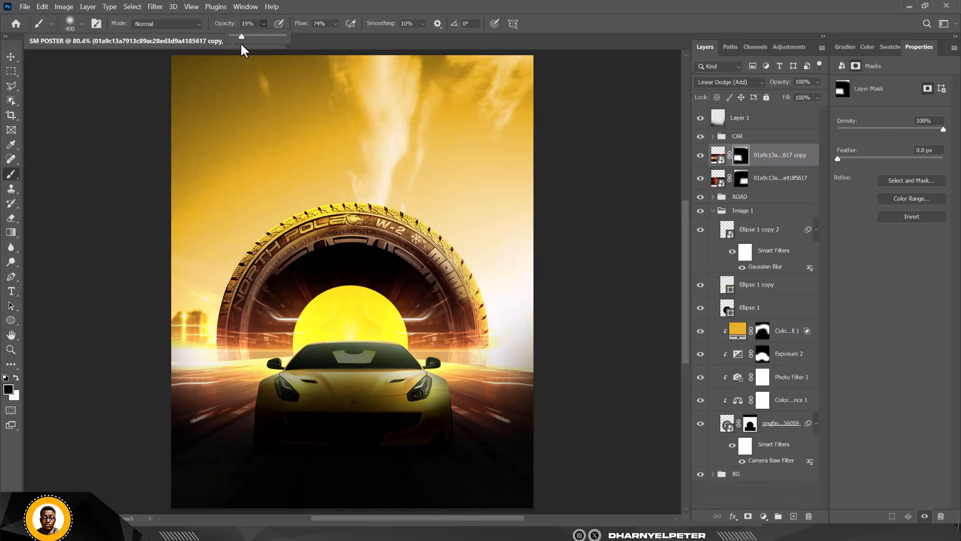
left_click_drag(241, 51, 241, 50)
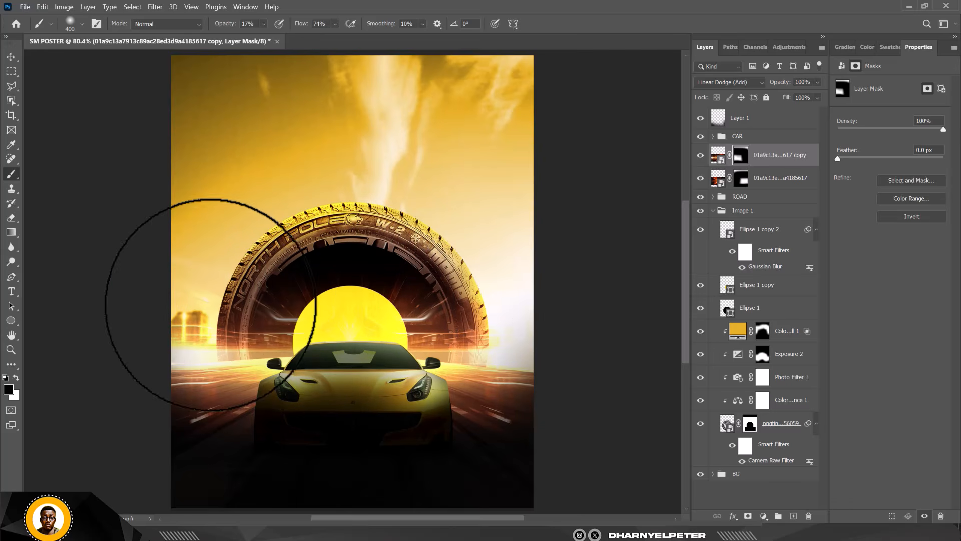
left_click(742, 180)
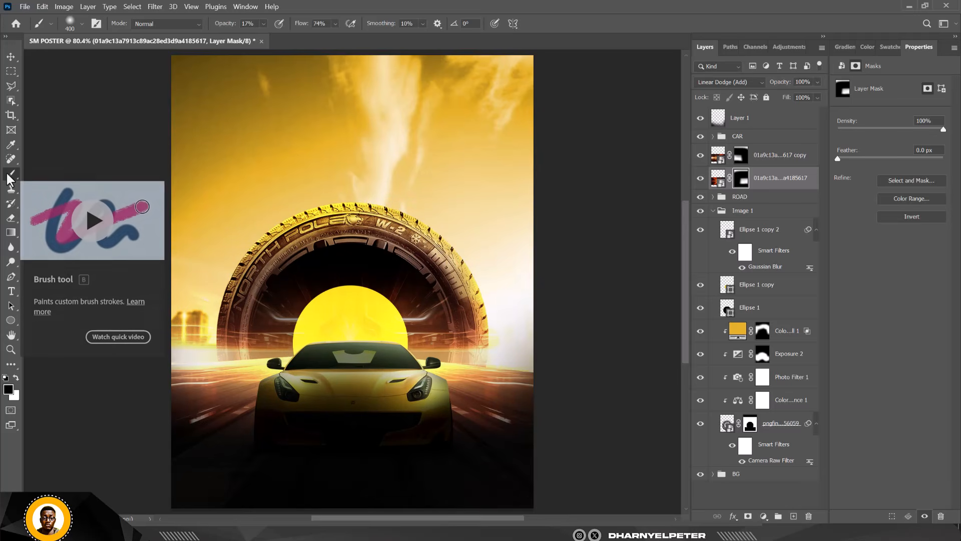
left_click(11, 60)
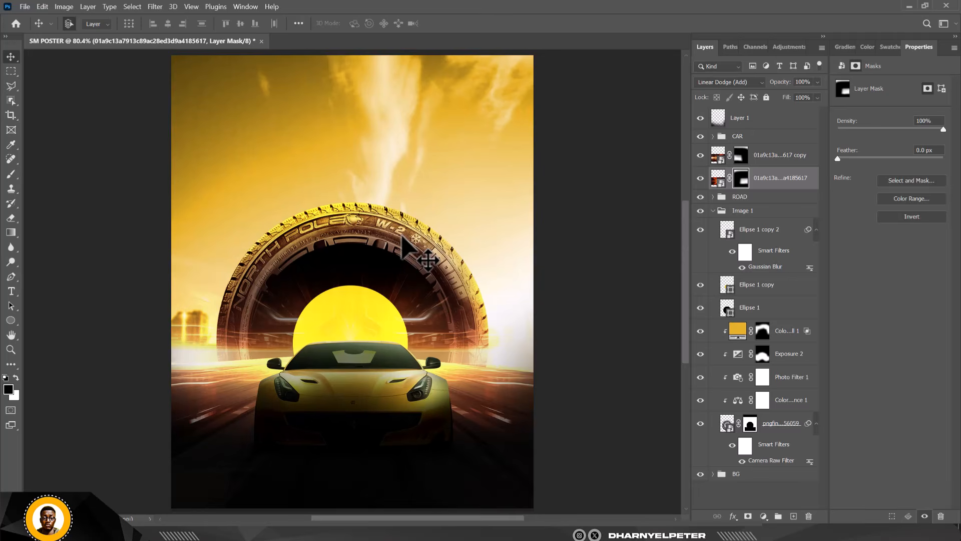
scroll(403, 237, "down", 1)
scroll(403, 235, "up", 1)
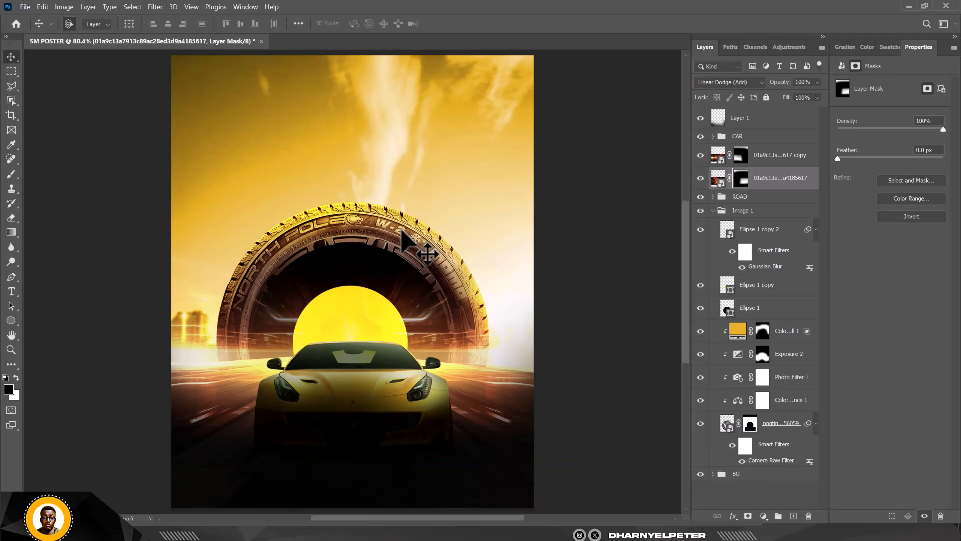
Place the TEXT image from the BRIDGESTONE POSTER folder above Layer 1, keeping it at 100% scale over the whole poster.
left_click(766, 120)
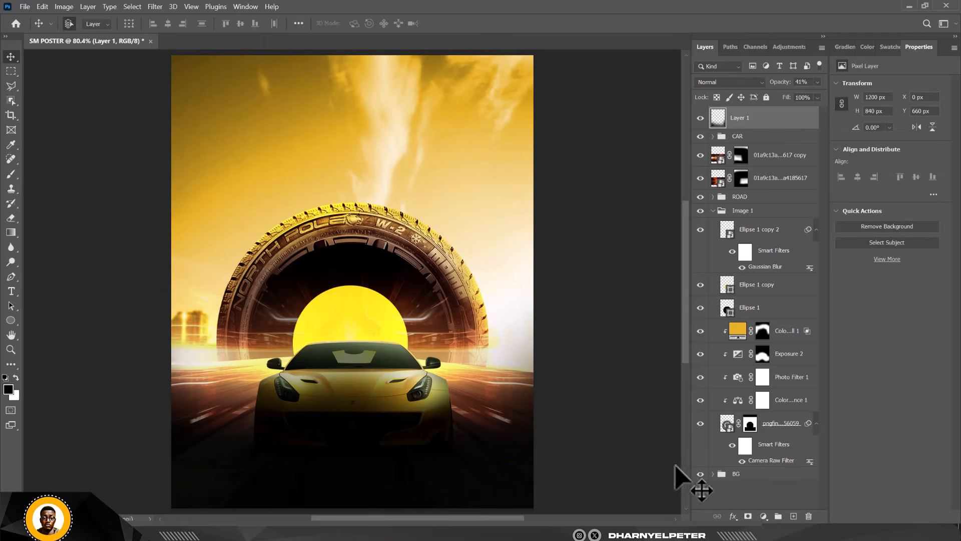
left_click(219, 537)
left_click(497, 73)
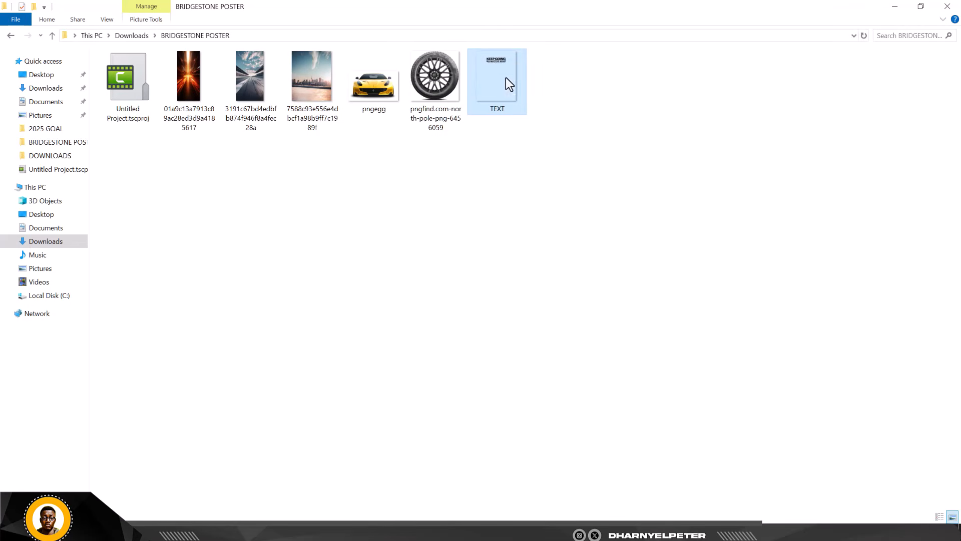
left_click_drag(506, 78, 345, 472)
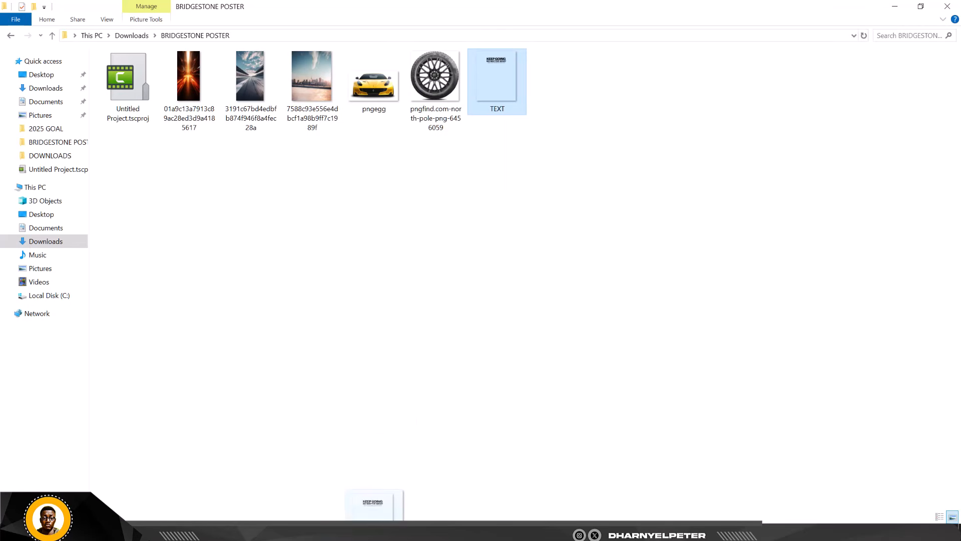
left_click_drag(373, 531, 377, 169)
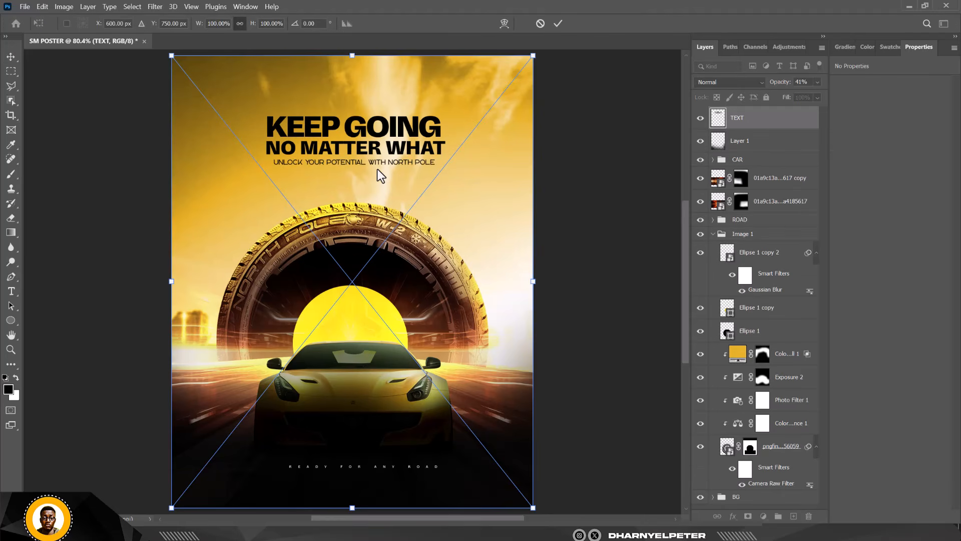
key("Return")
scroll(361, 186, "down", 1)
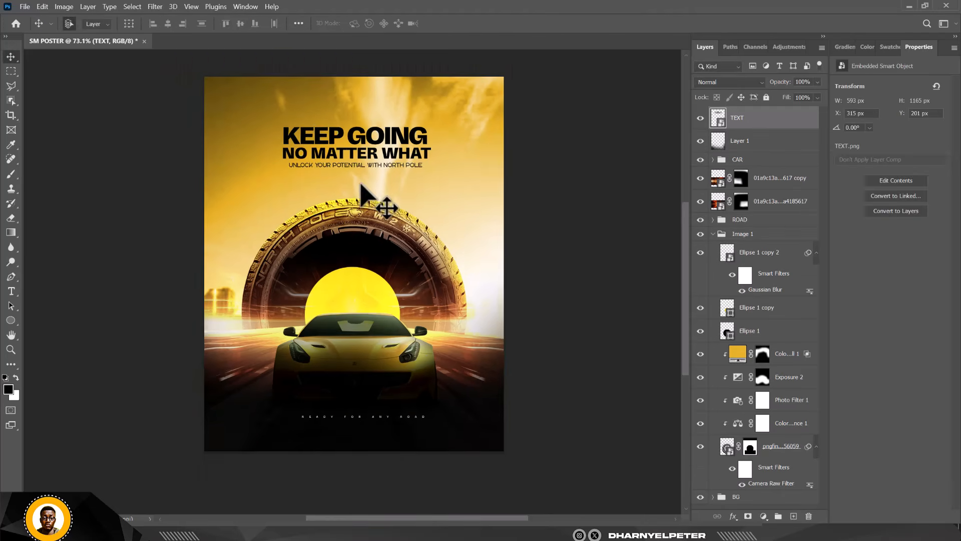
scroll(365, 154, "up", 1)
scroll(373, 155, "up", 1)
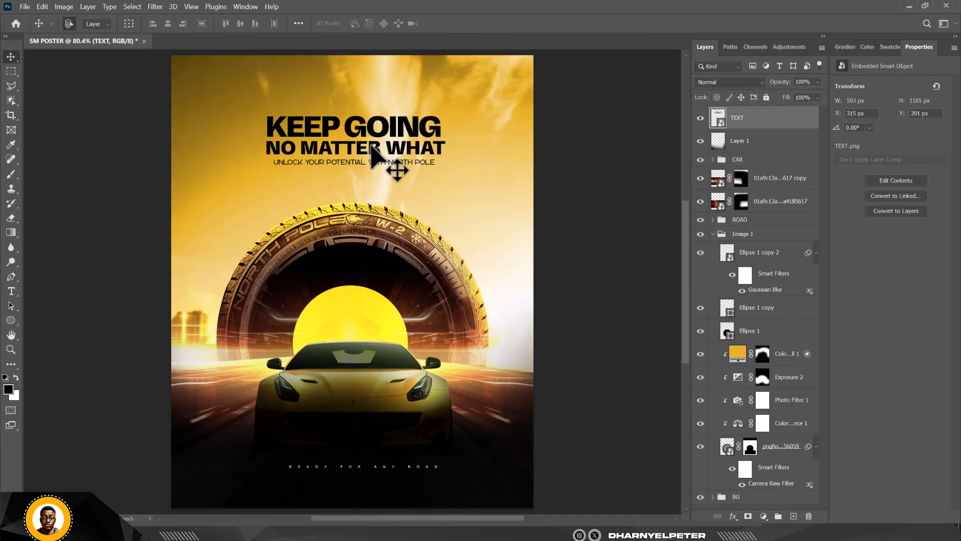
Add a Color Balance adjustment layer above the TEXT layer and set its midtones Yellow–Blue value to -5.
left_click(763, 515)
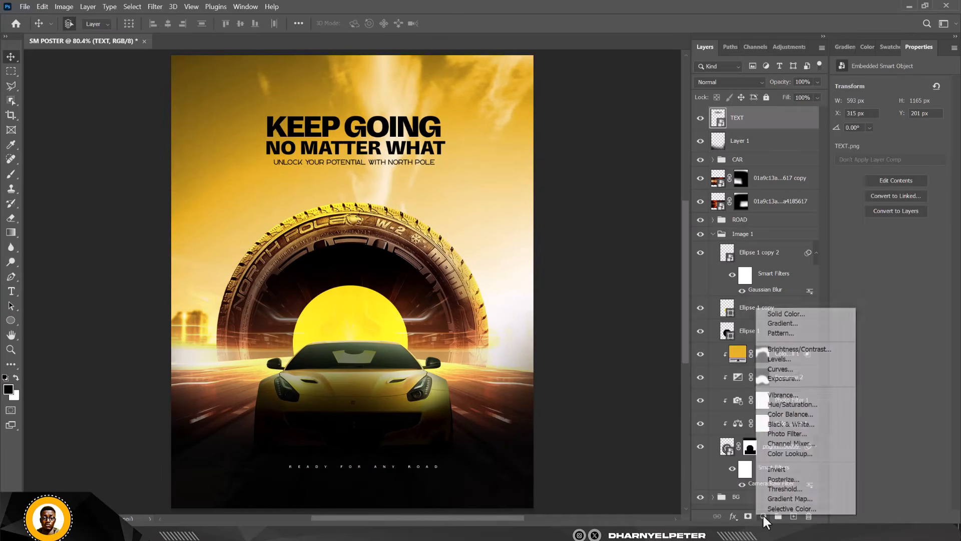
left_click(792, 414)
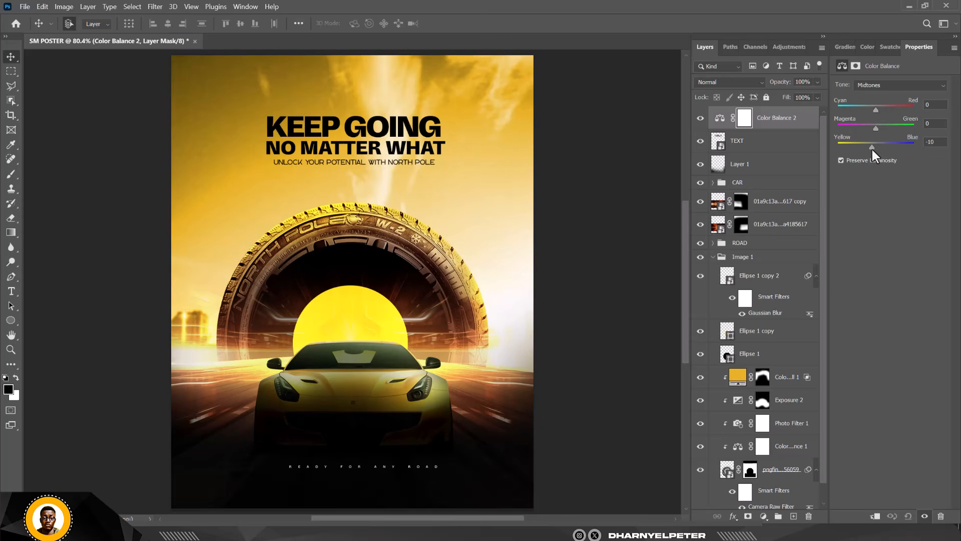
left_click_drag(872, 148, 873, 148)
left_click_drag(873, 107, 877, 108)
In the same Color Balance adjustment, set the highlights to +5 on Cyan–Red and -17 on Yellow–Blue.
left_click(887, 83)
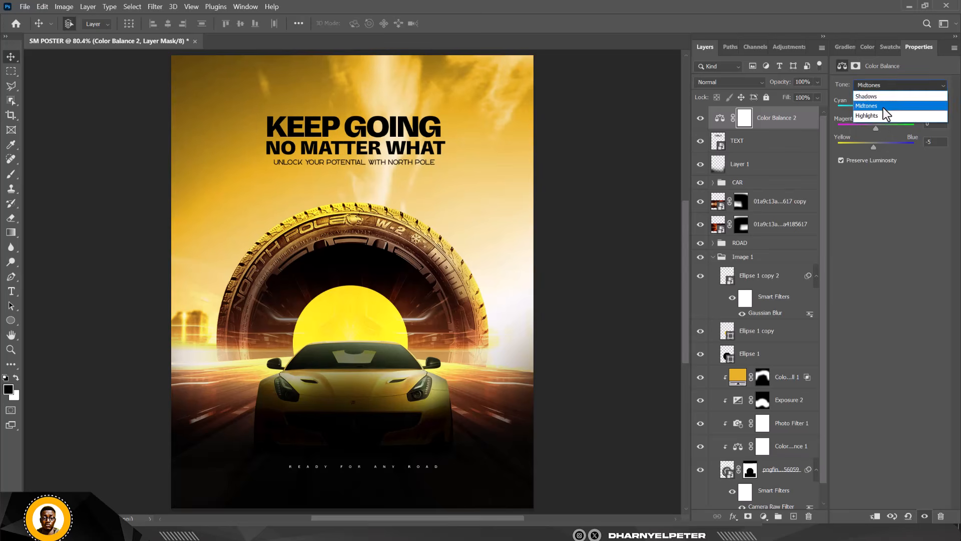
left_click(882, 111)
left_click_drag(873, 148, 866, 145)
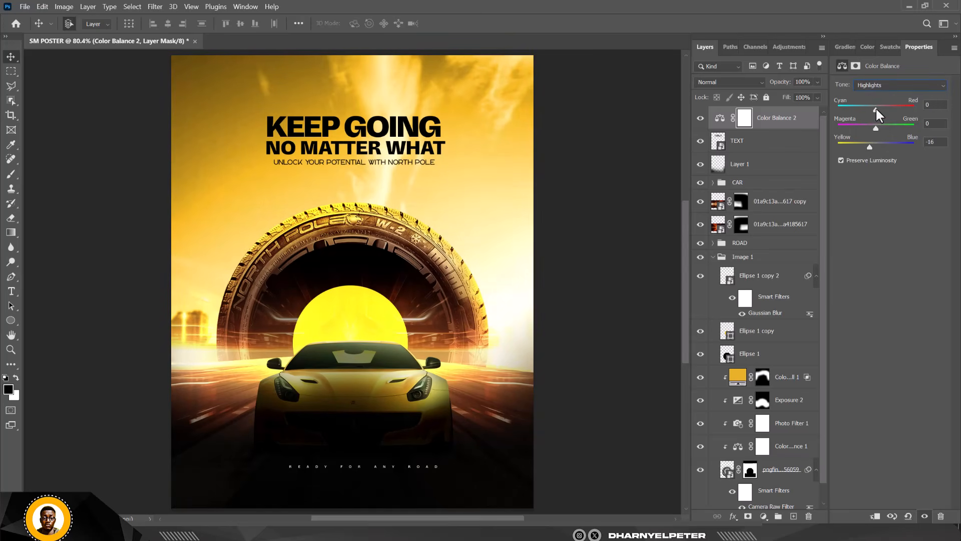
left_click_drag(876, 111, 880, 110)
left_click_drag(873, 147, 869, 148)
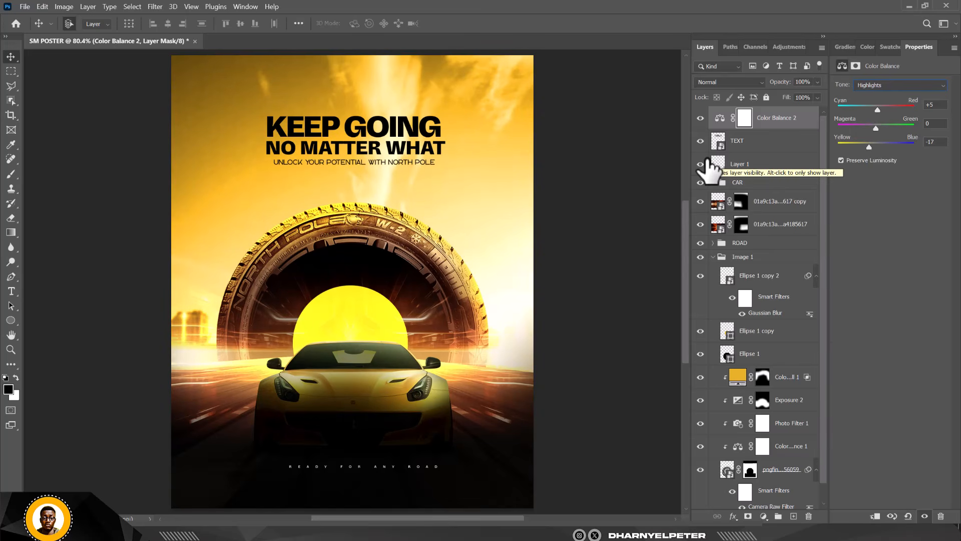
Set the Gaussian Blur radius of the sky image in the BG group to 4.7 pixels.
left_click(621, 120)
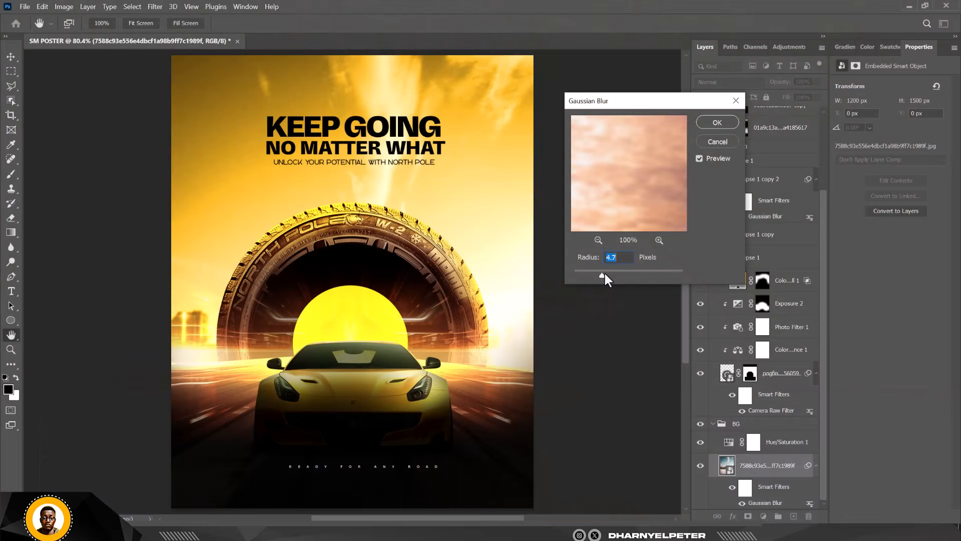
left_click(716, 122)
scroll(386, 173, "down", 2)
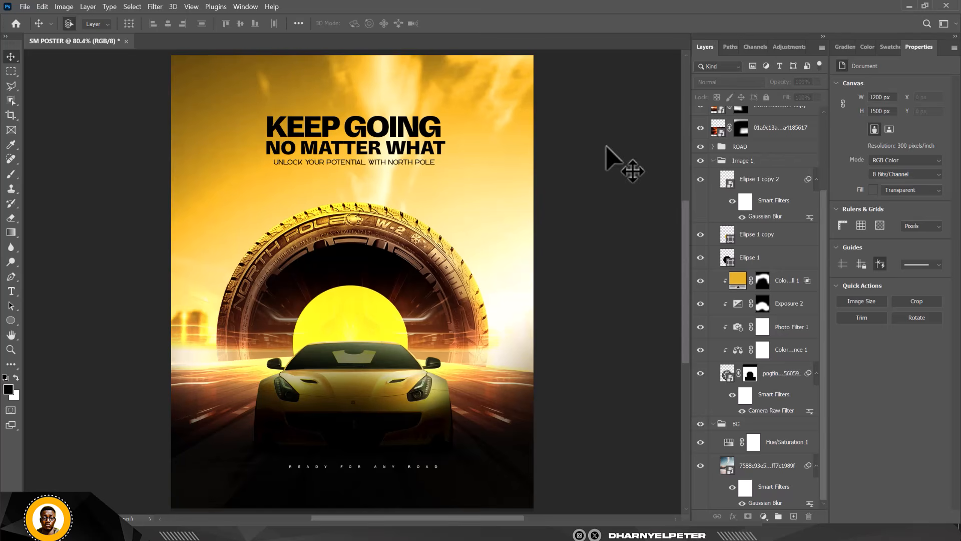
Toggle the visibility of the Color Balance 2 layer to compare the poster with and without the final grading.
scroll(770, 185, "up", 3)
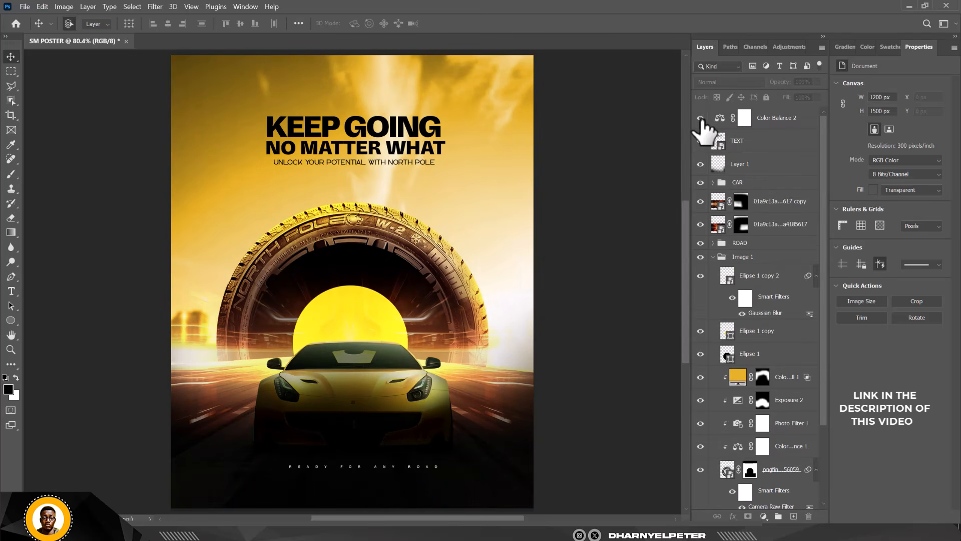
left_click(700, 119)
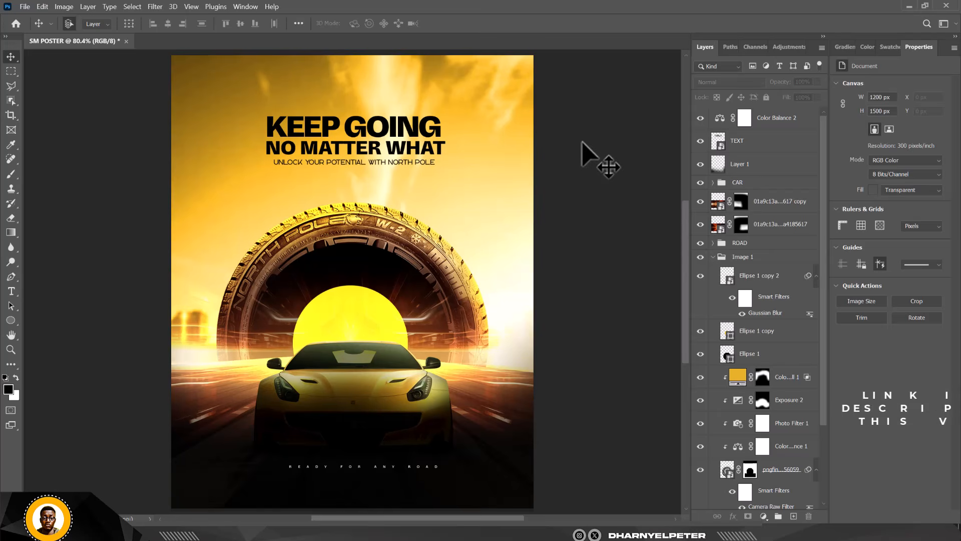